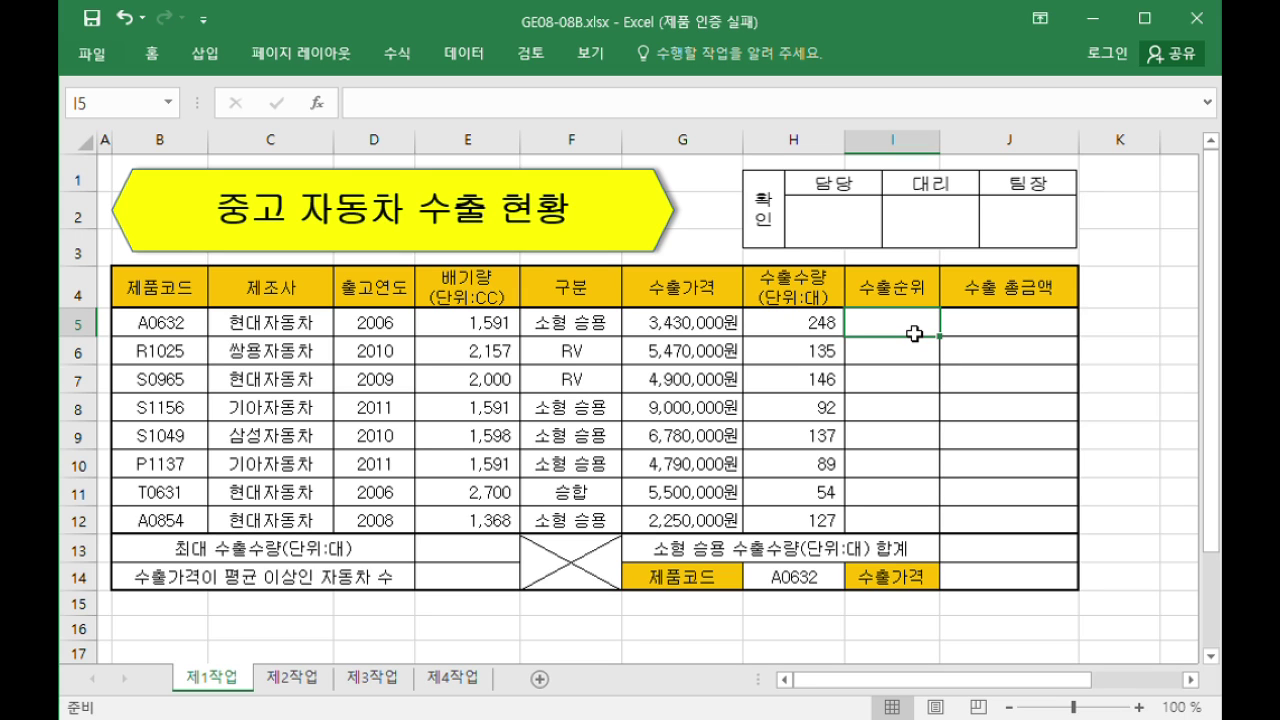
Start the export rank formula in I5 as =if(rank.eq() <= 3, rank.eq(), ""), leaving both rank.eq argument lists empty
type("=")
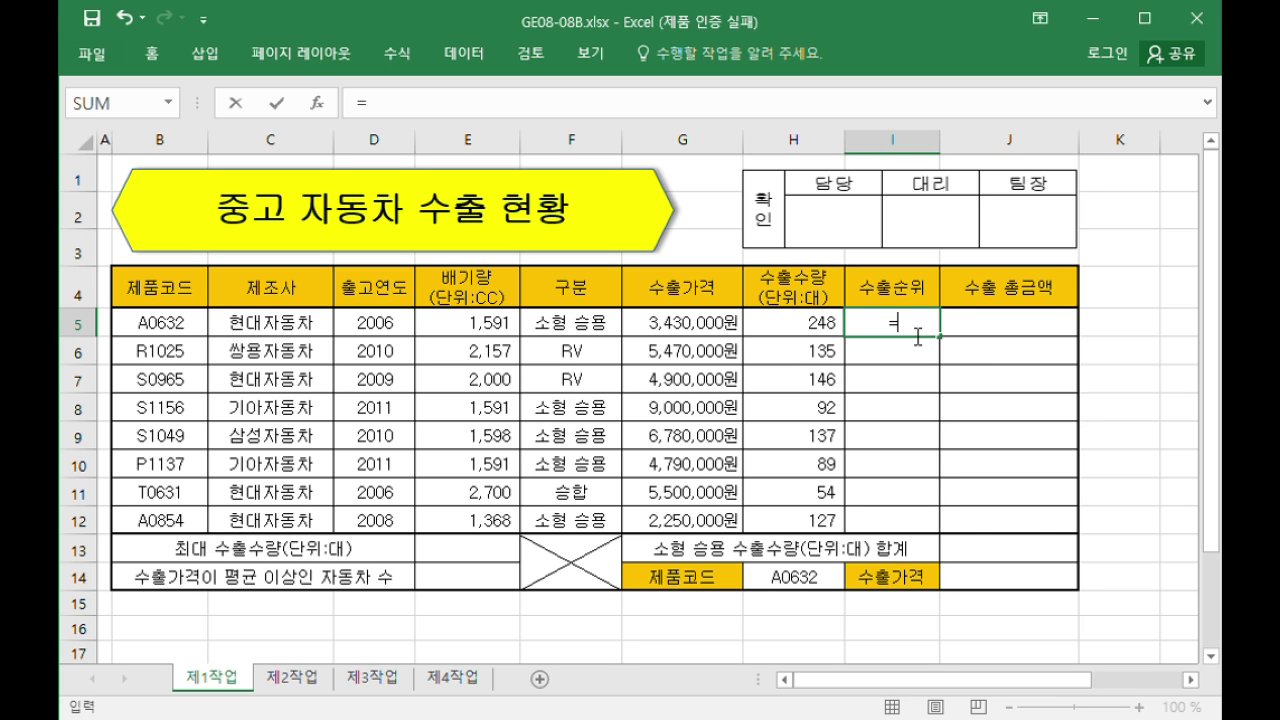
type("if(rank.eq()")
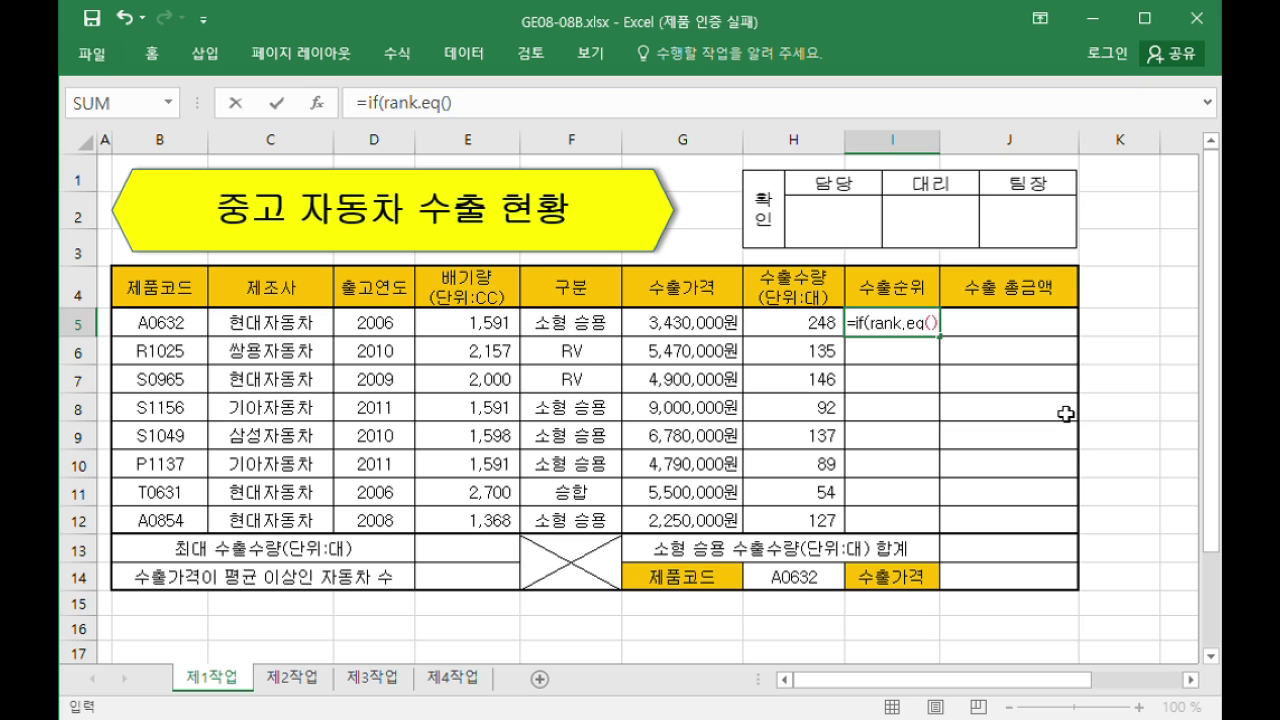
type(" <")
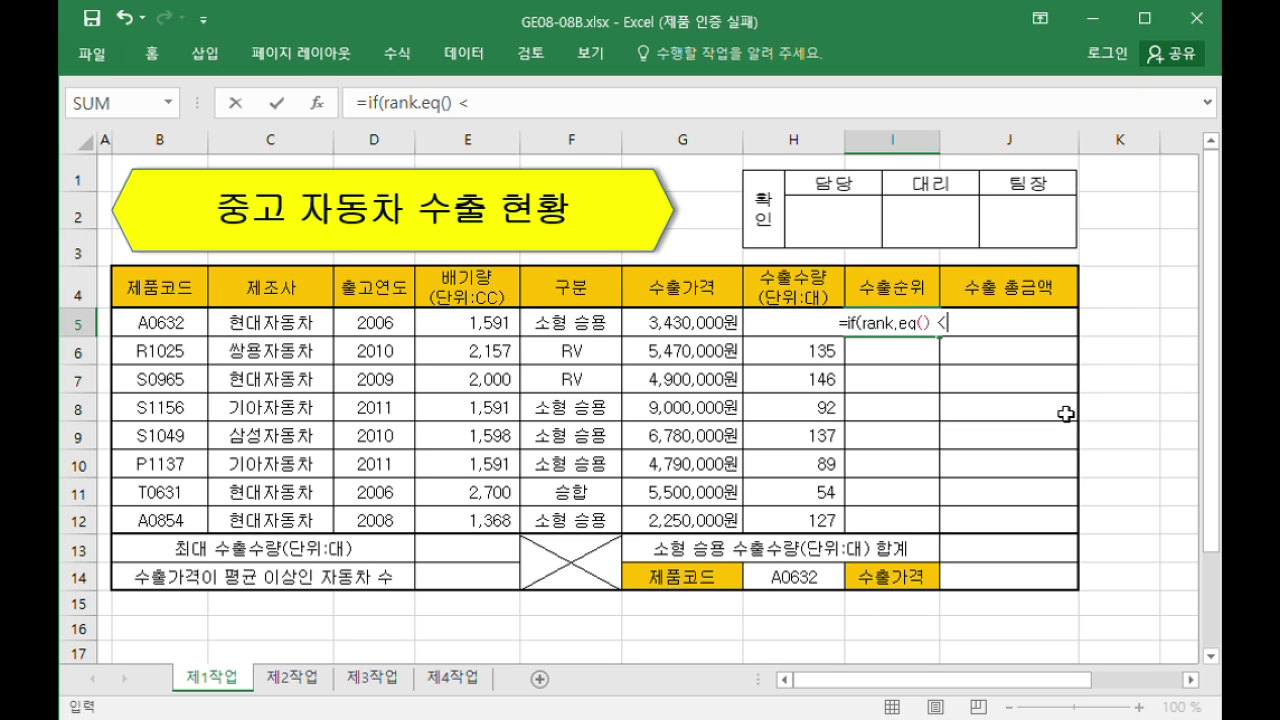
type("= 3")
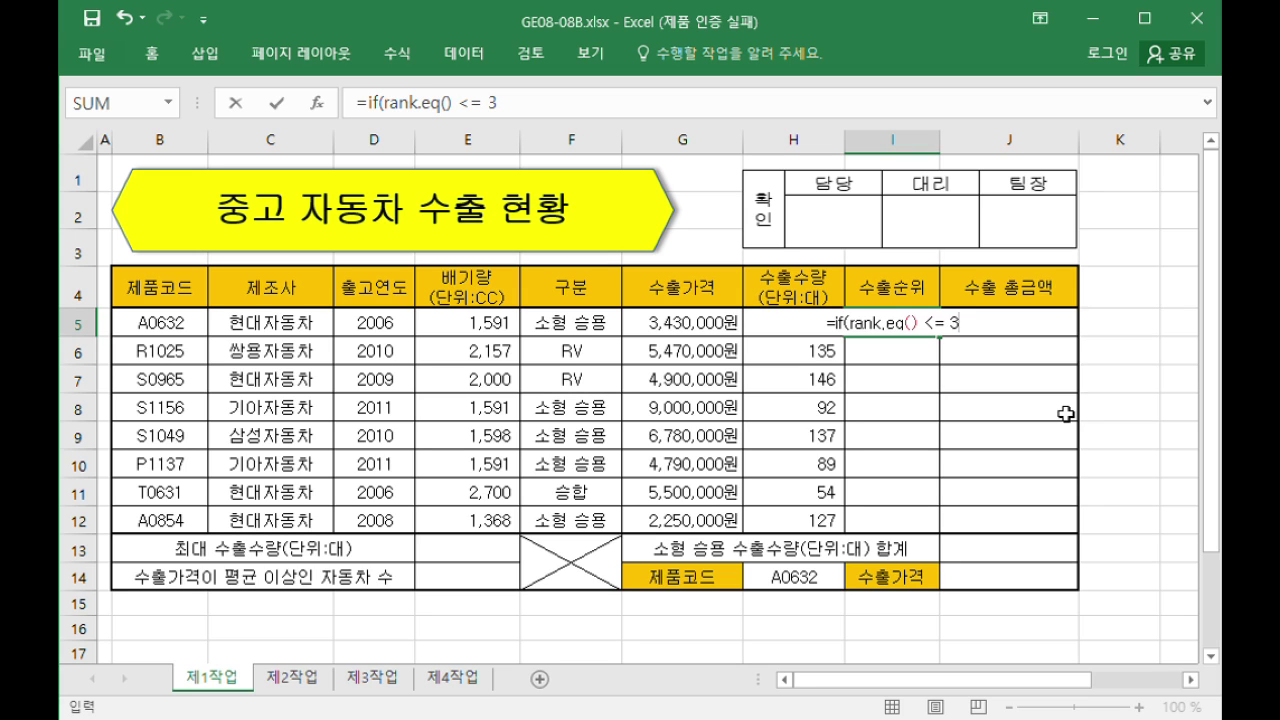
type(", rank.eq")
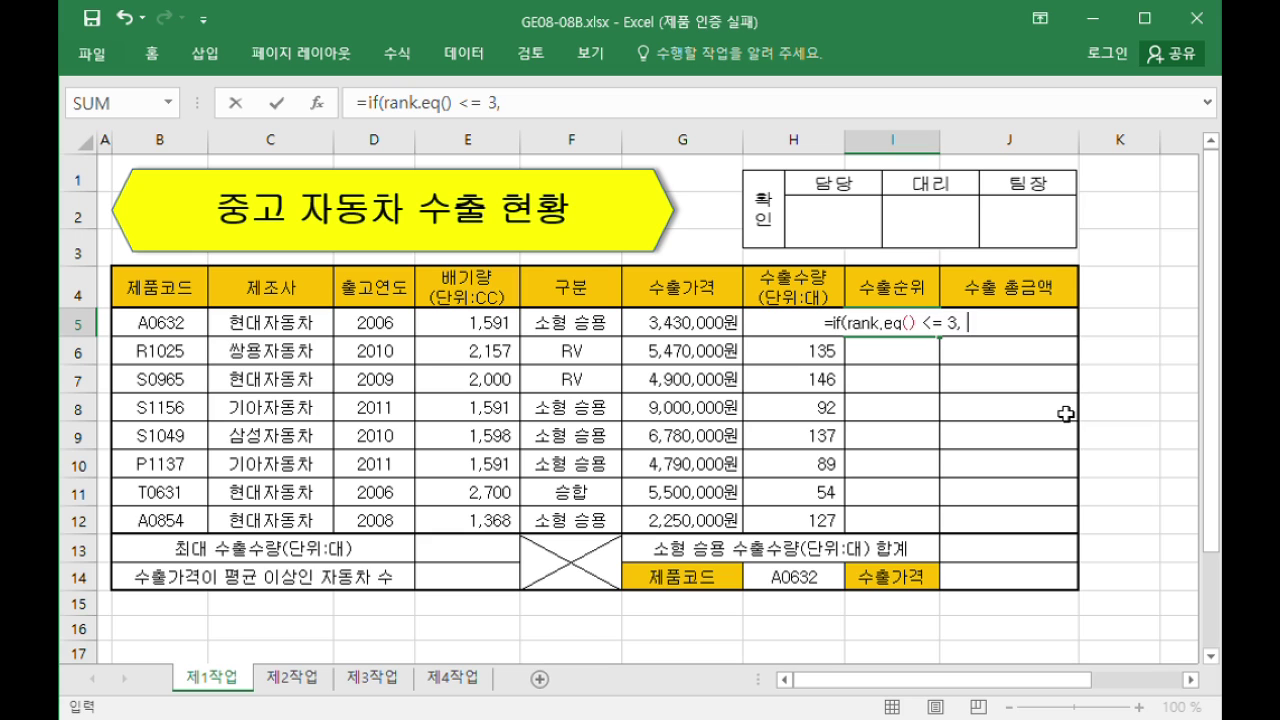
type("()")
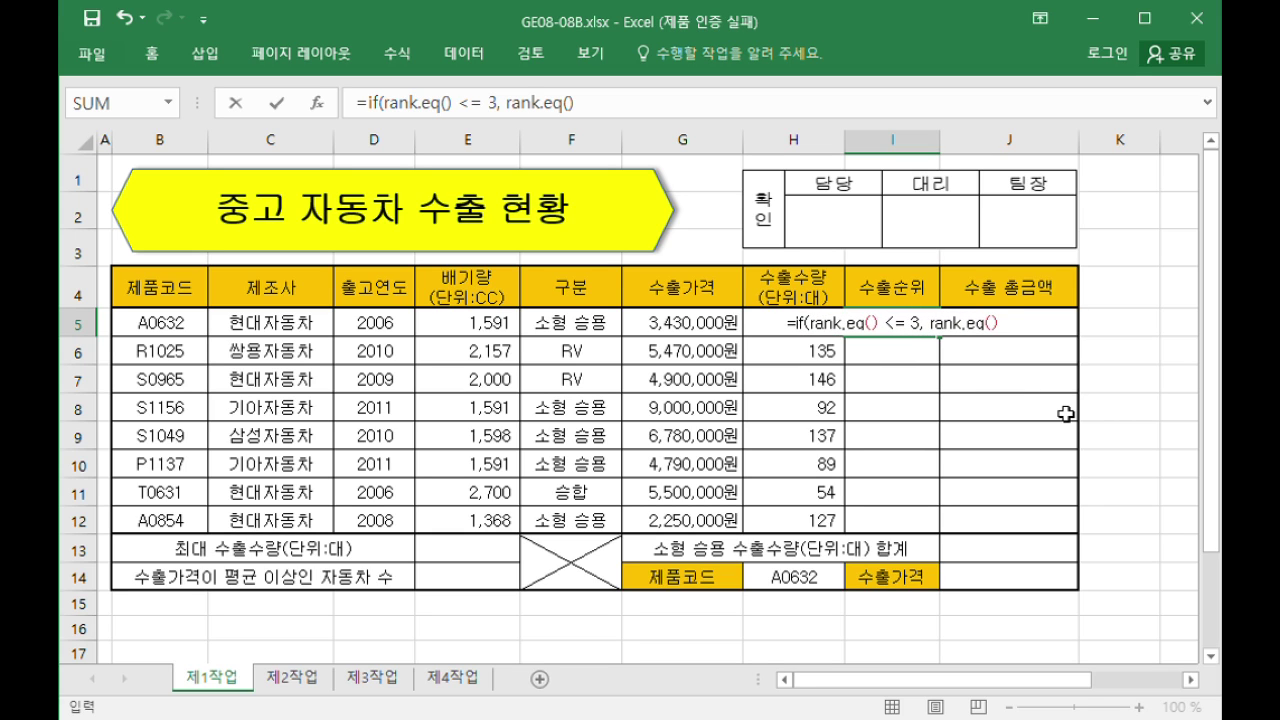
type(",")
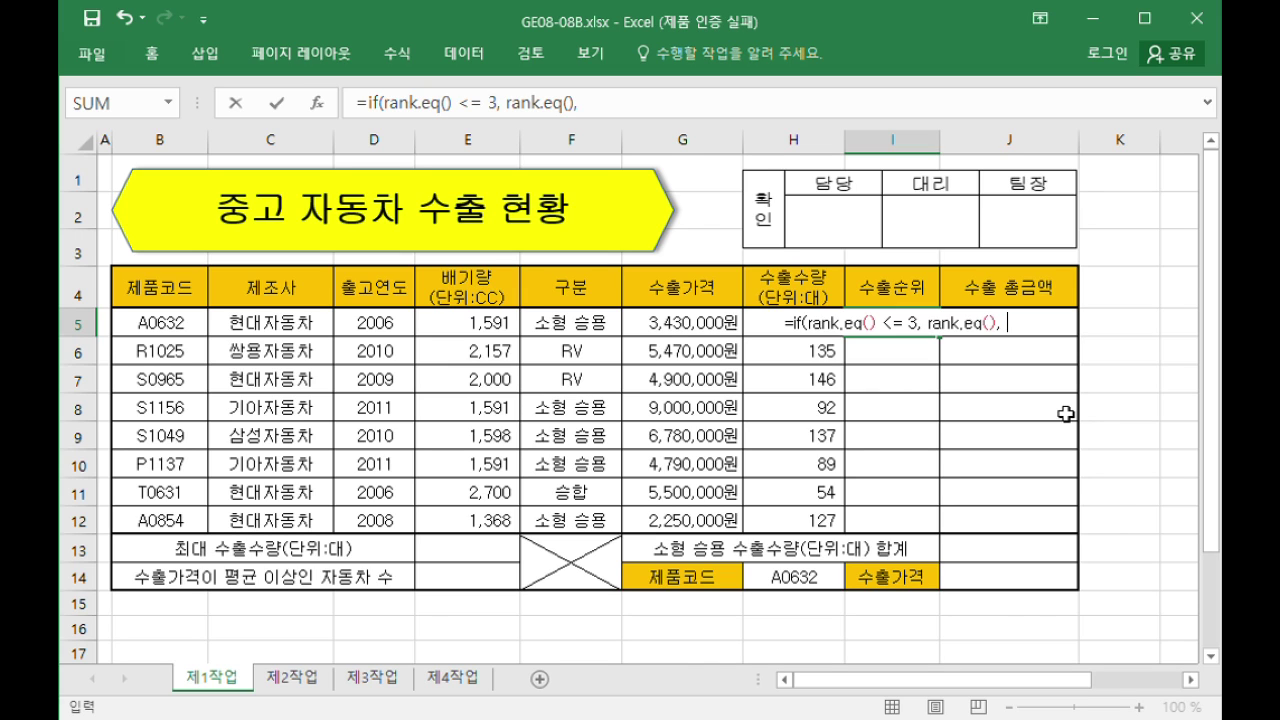
type("\"\")")
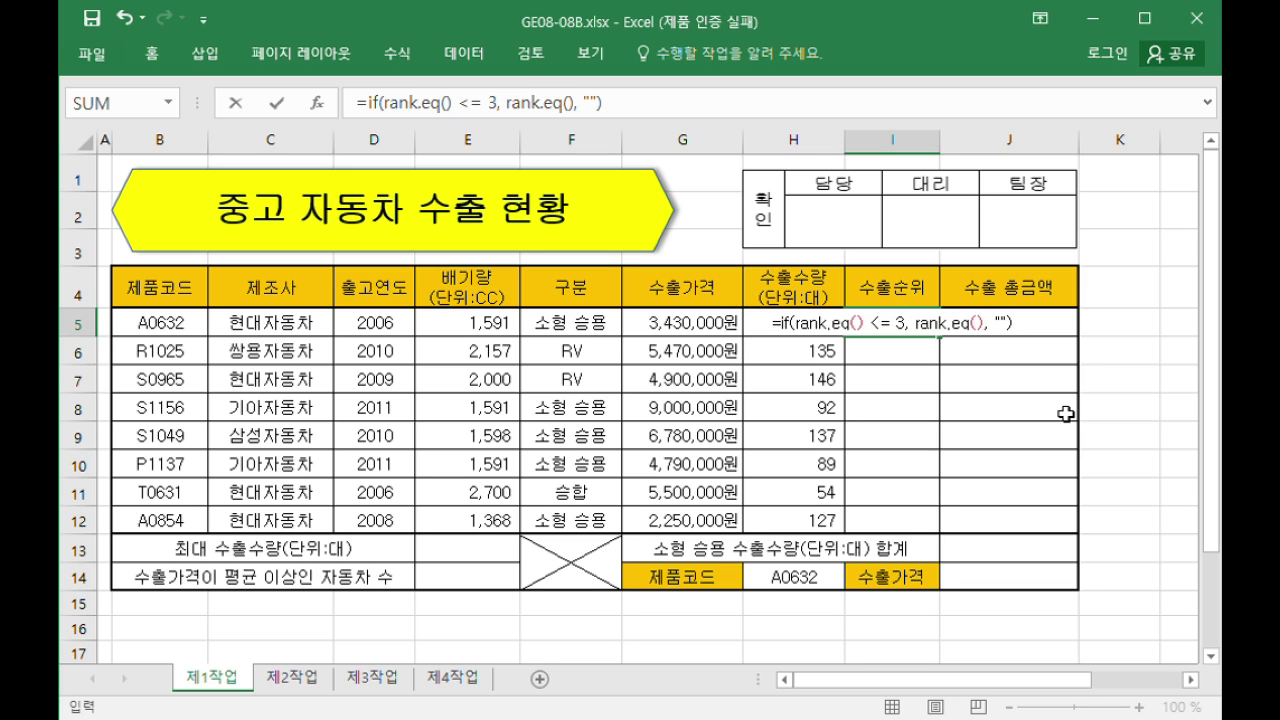
Fill in the first rank.eq arguments as h5, $H$5:$H$12, 0 using an absolute reference for the export quantity range
left_click(862, 324)
type("h5")
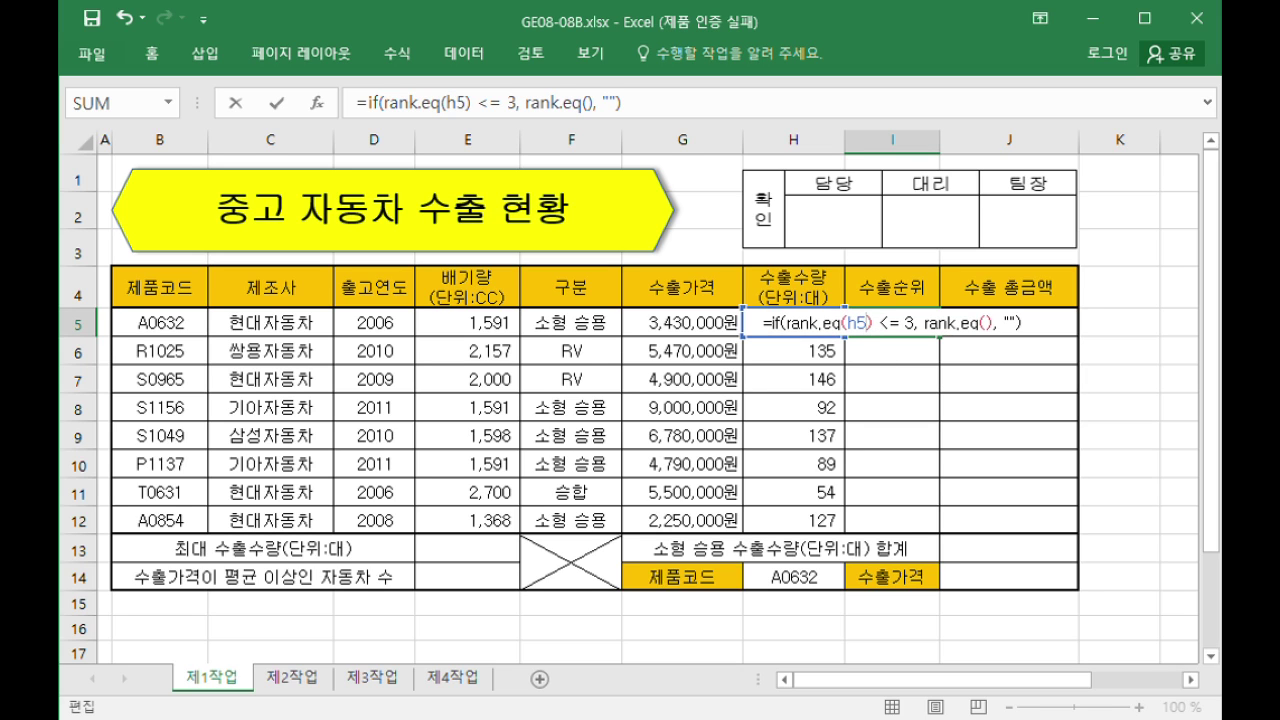
type(",")
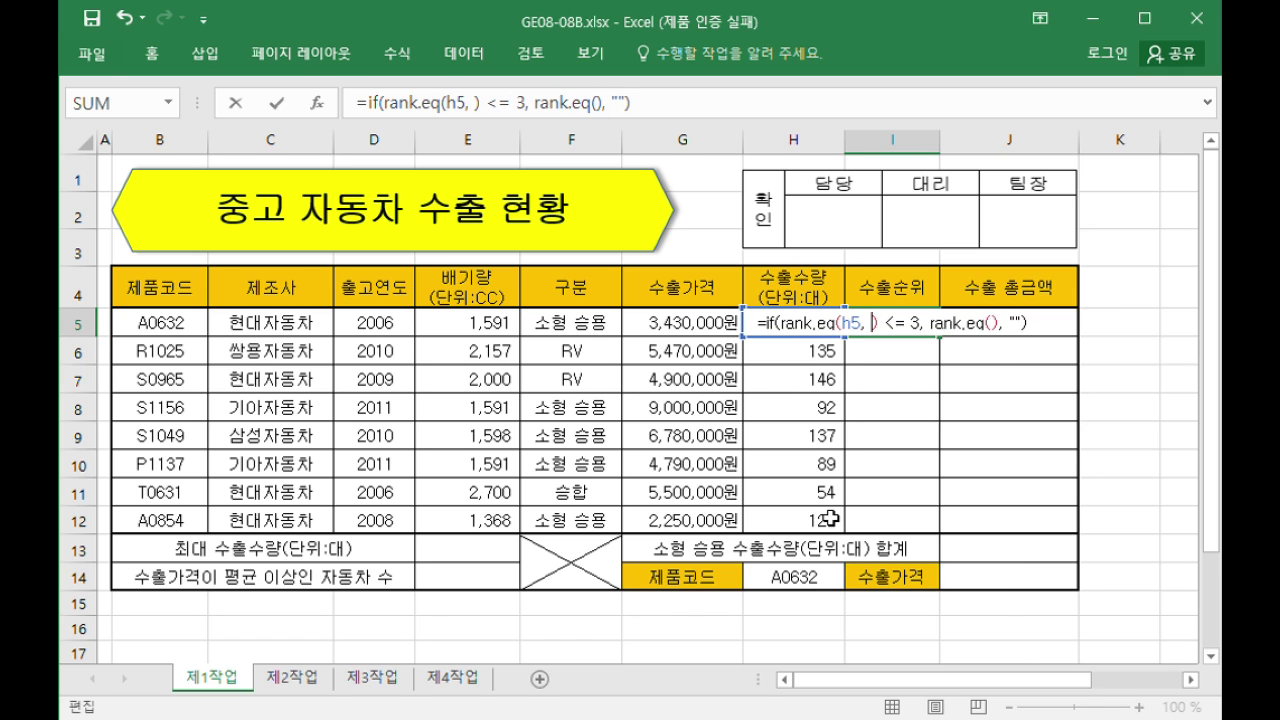
left_click_drag(823, 522, 819, 328)
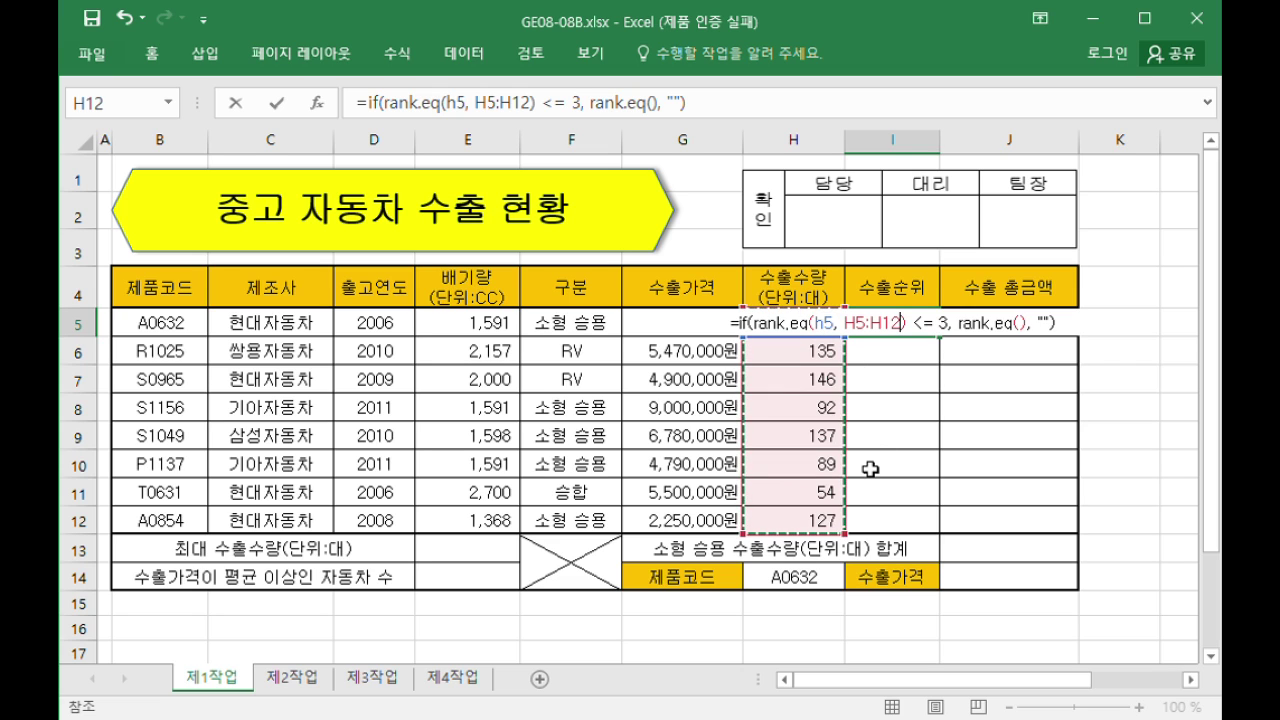
key("F4")
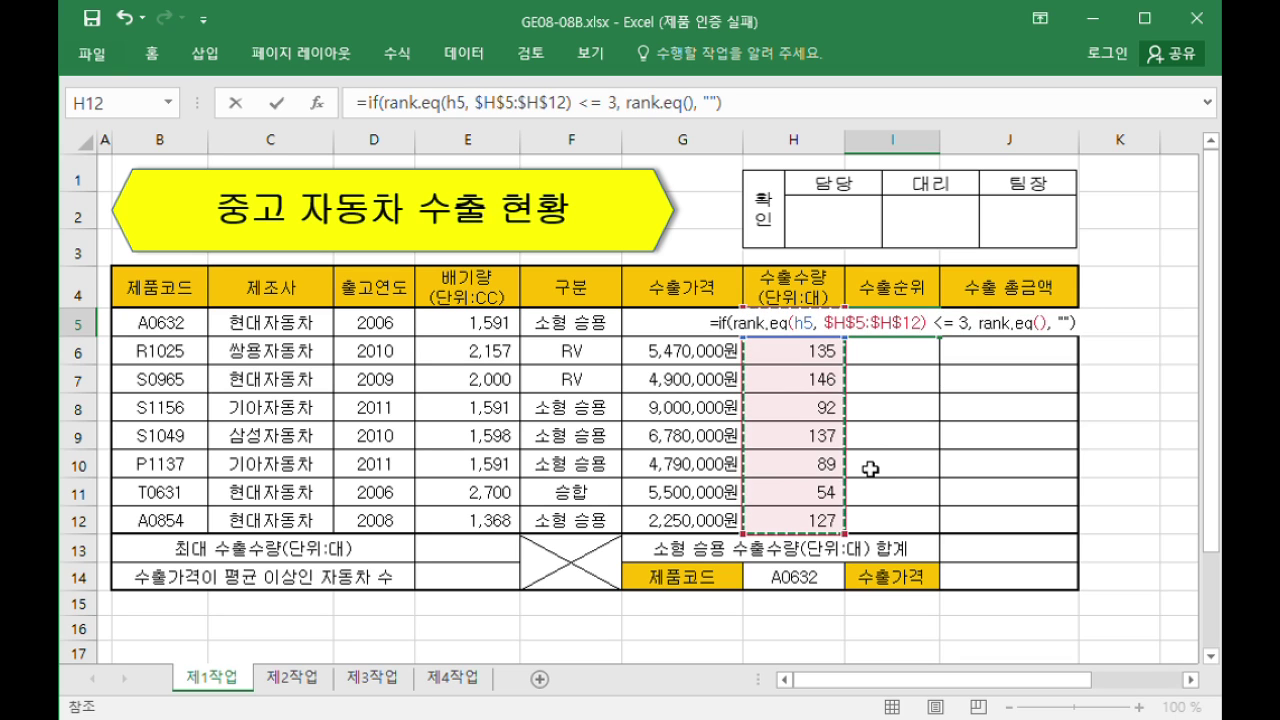
type(",")
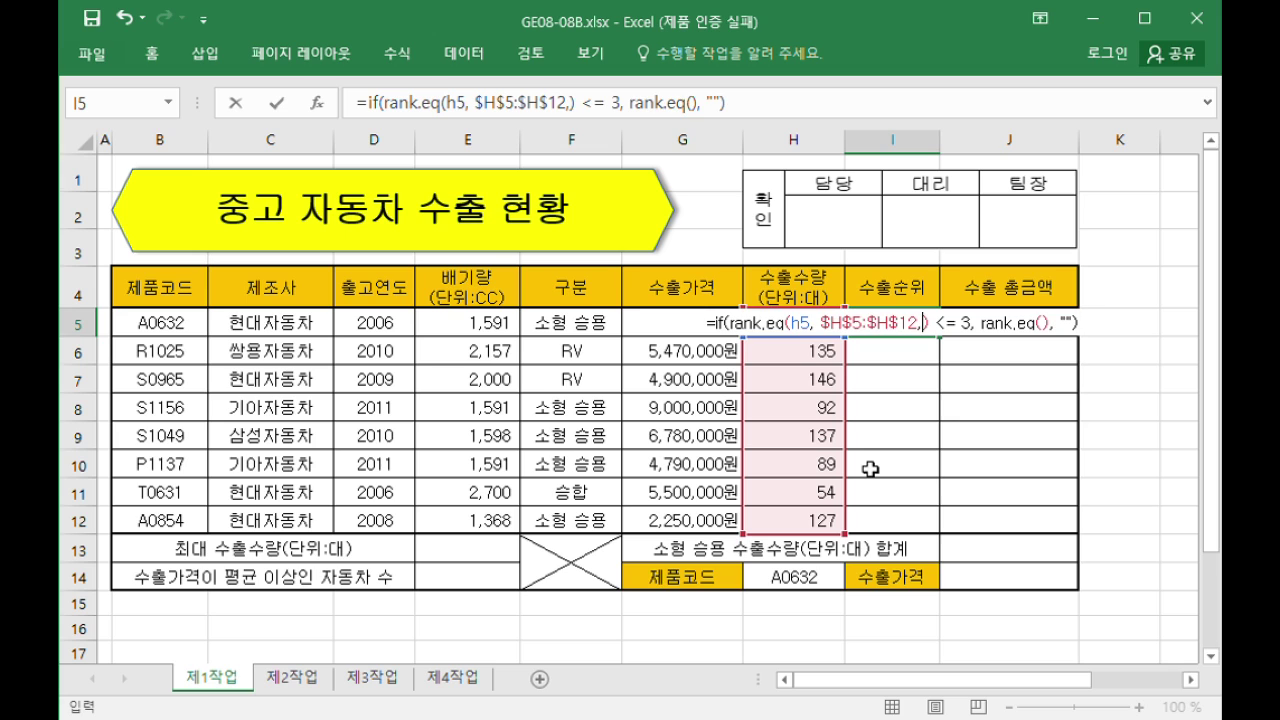
type(" 0")
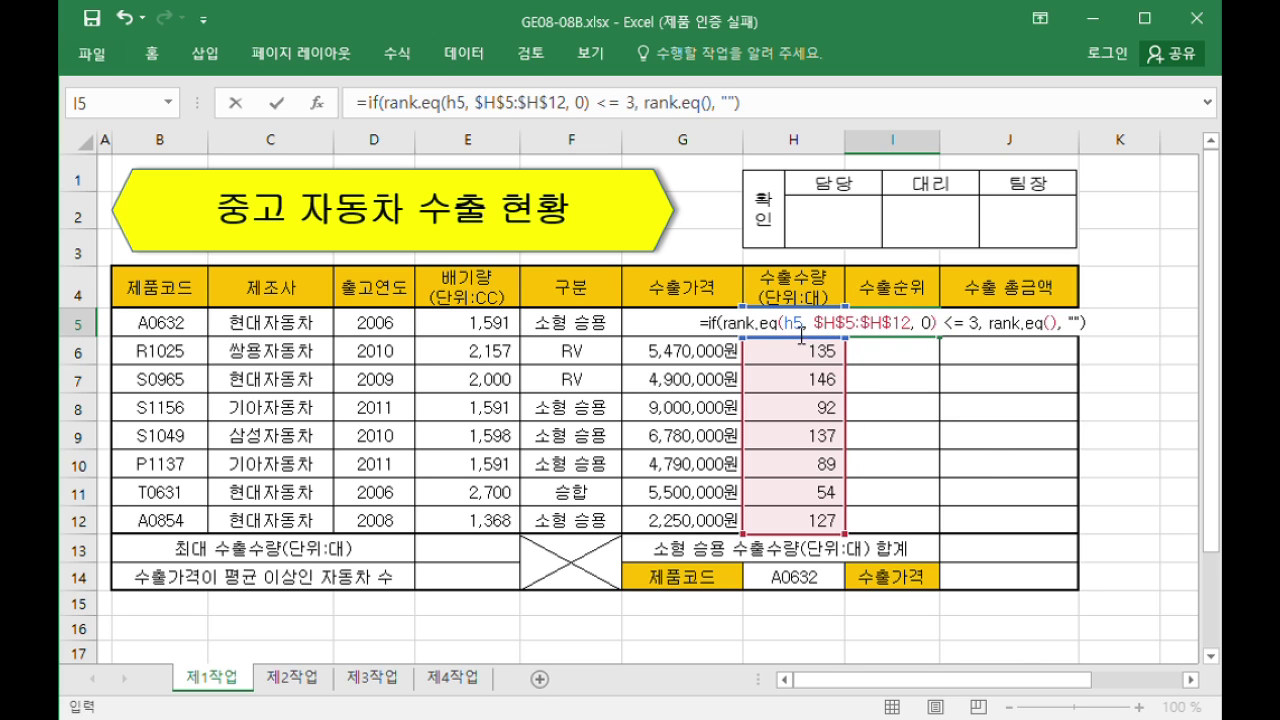
Copy the first rank.eq arguments into the second rank.eq and commit the formula in I5
left_click_drag(785, 332, 945, 338)
key("ctrl+c")
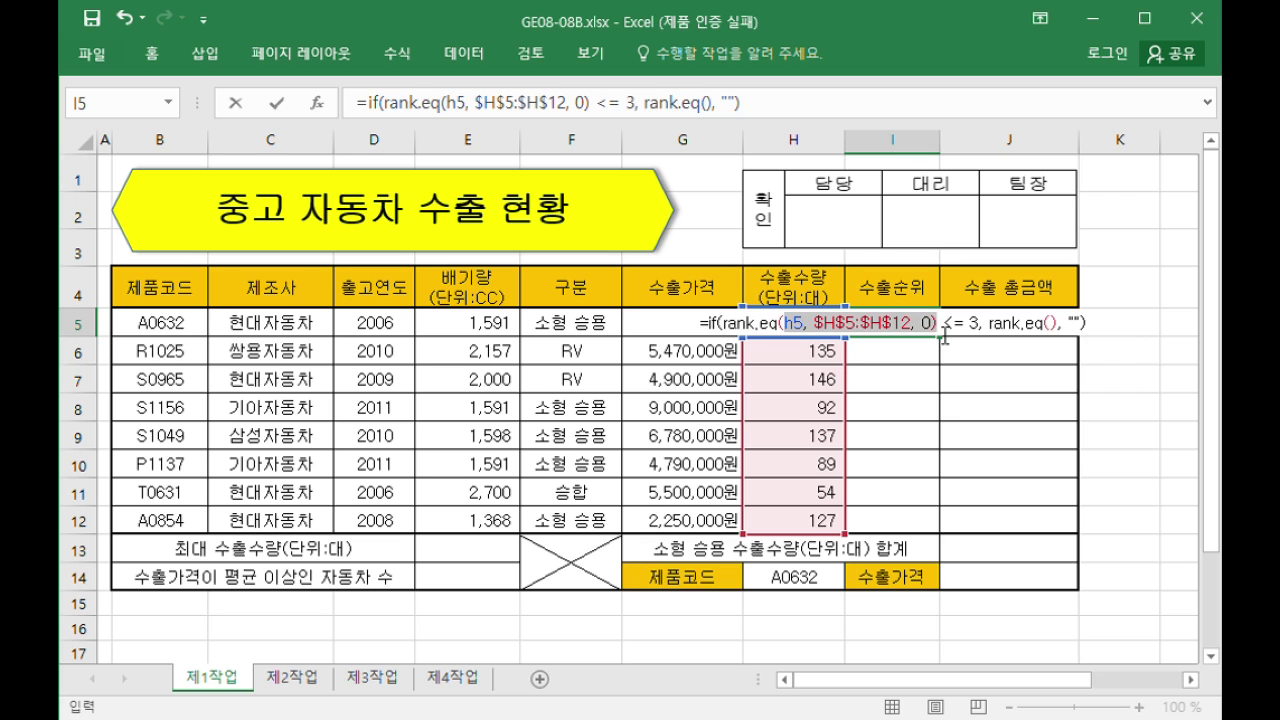
left_click(1059, 336)
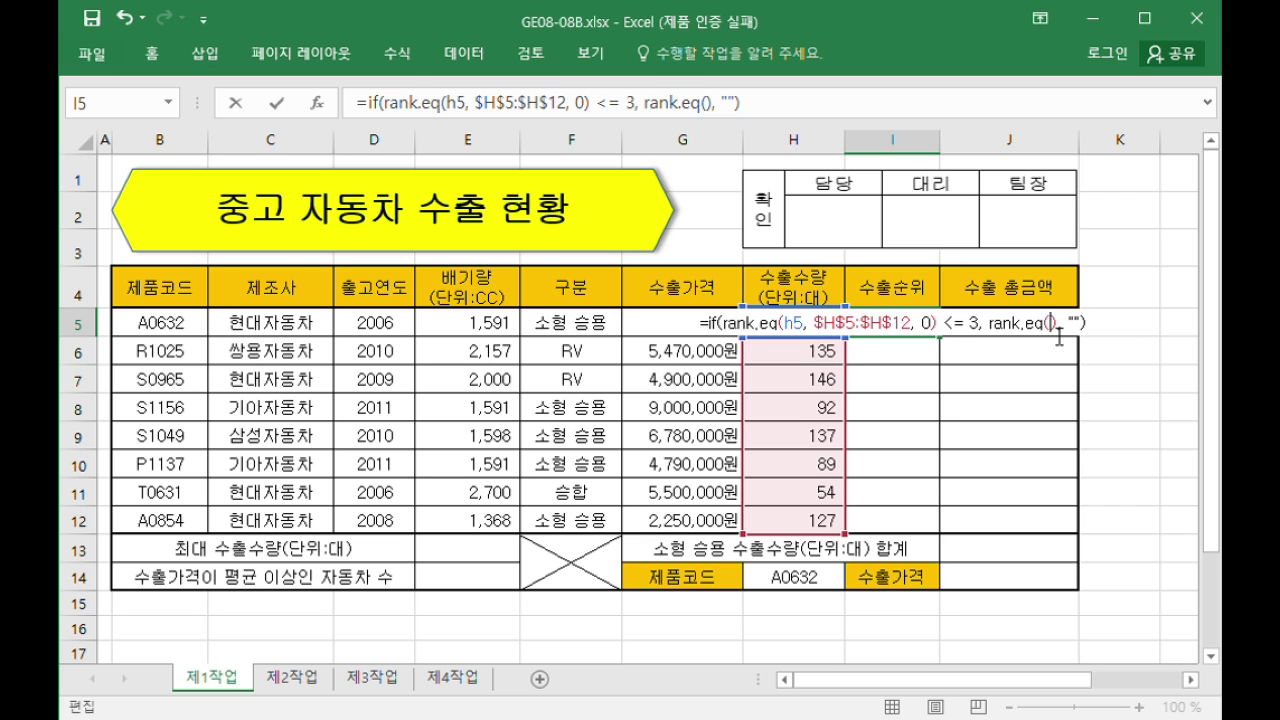
key("ctrl+v")
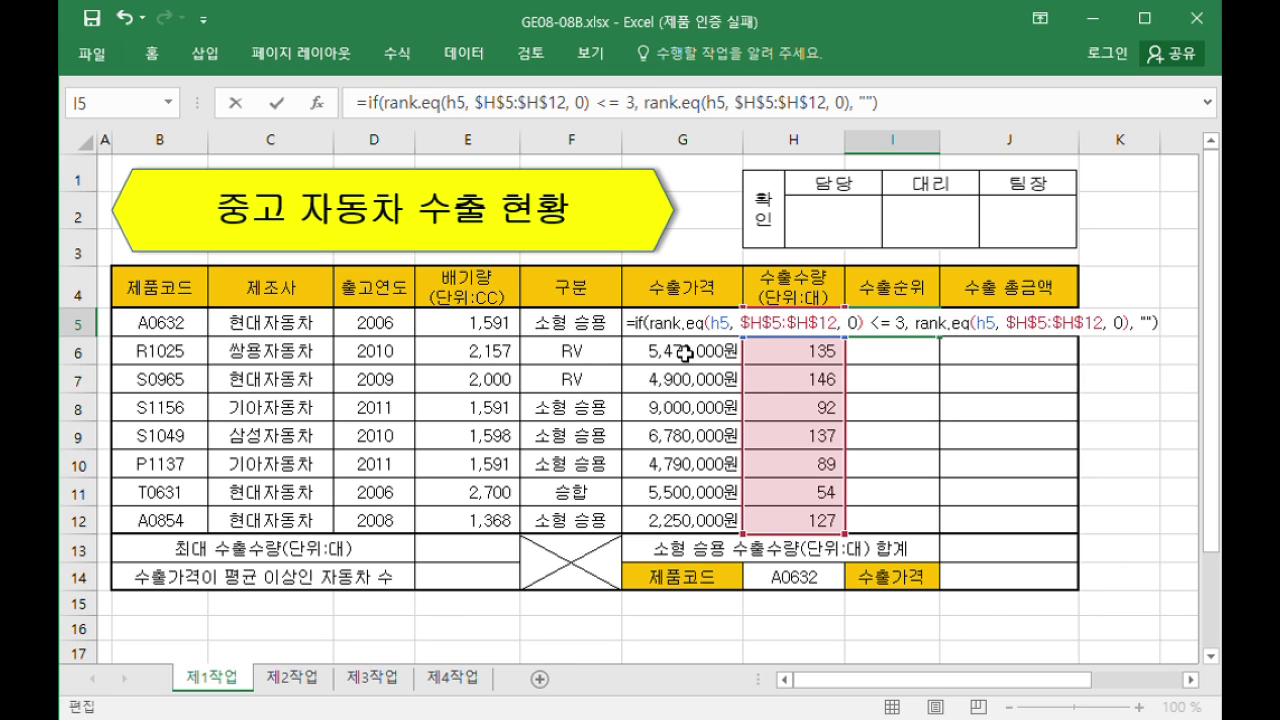
left_click_drag(662, 330, 875, 328)
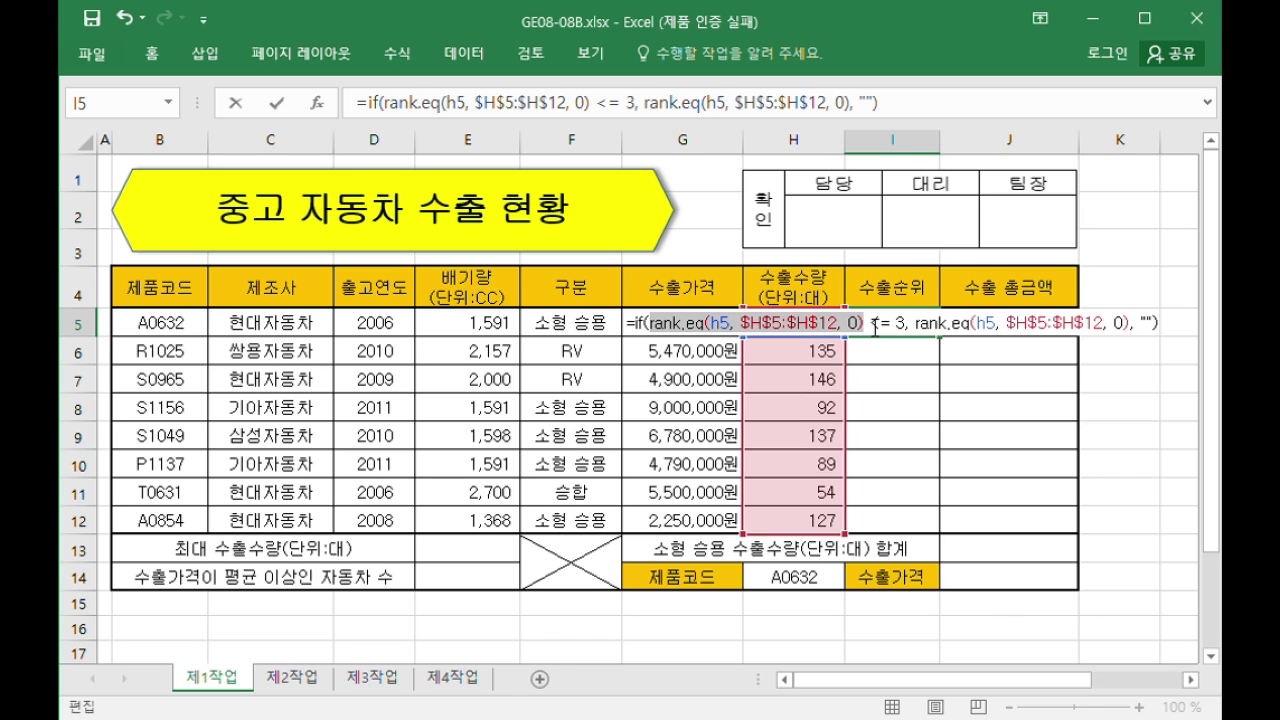
left_click_drag(917, 328, 1130, 327)
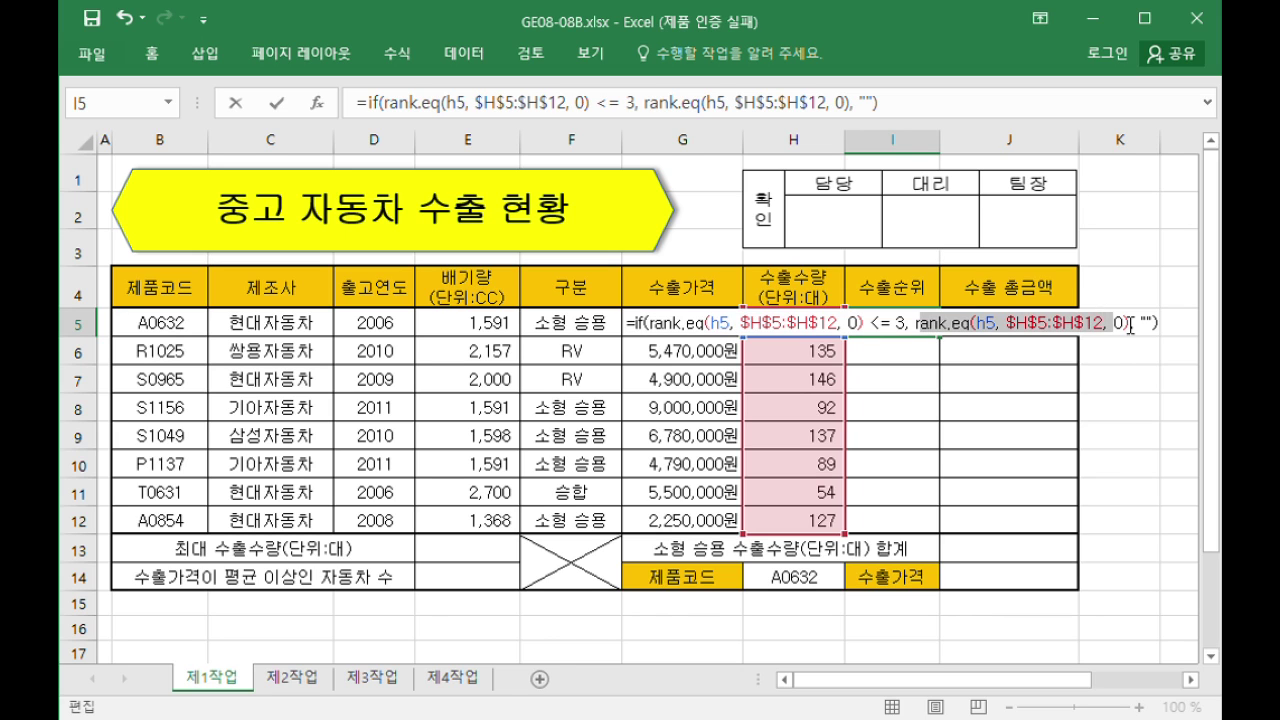
left_click(1131, 327)
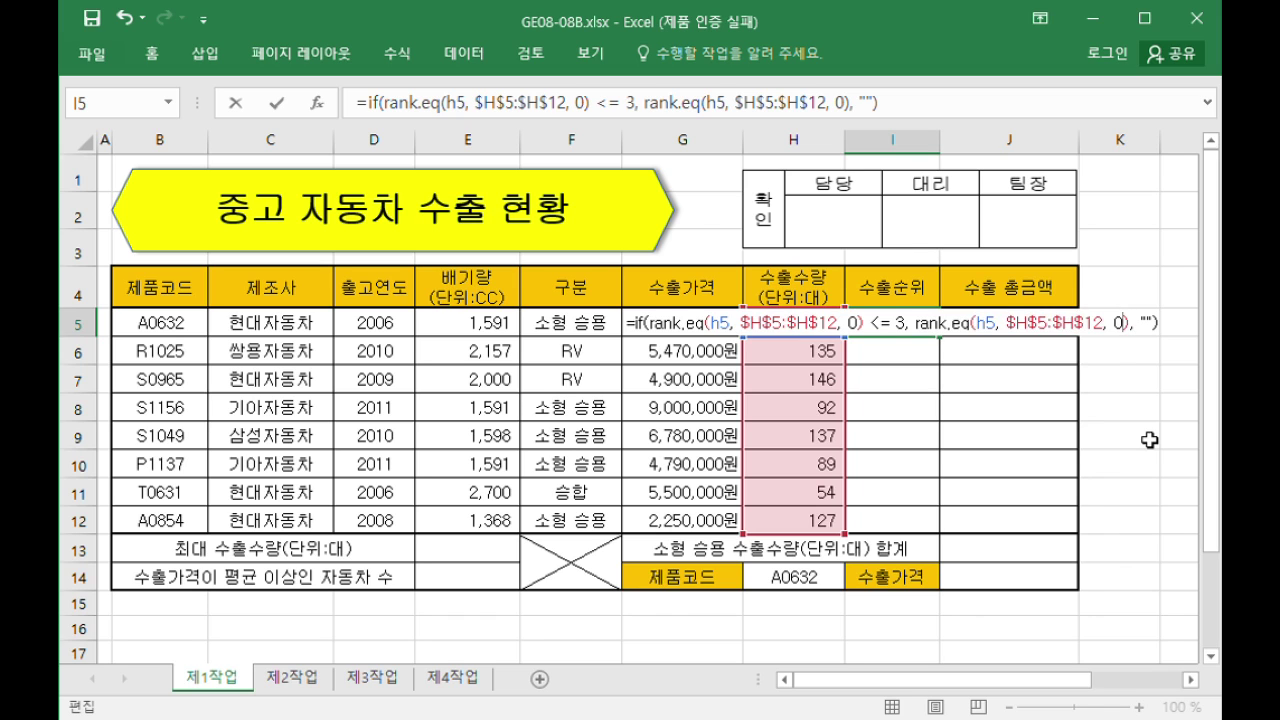
key("ctrl+Return")
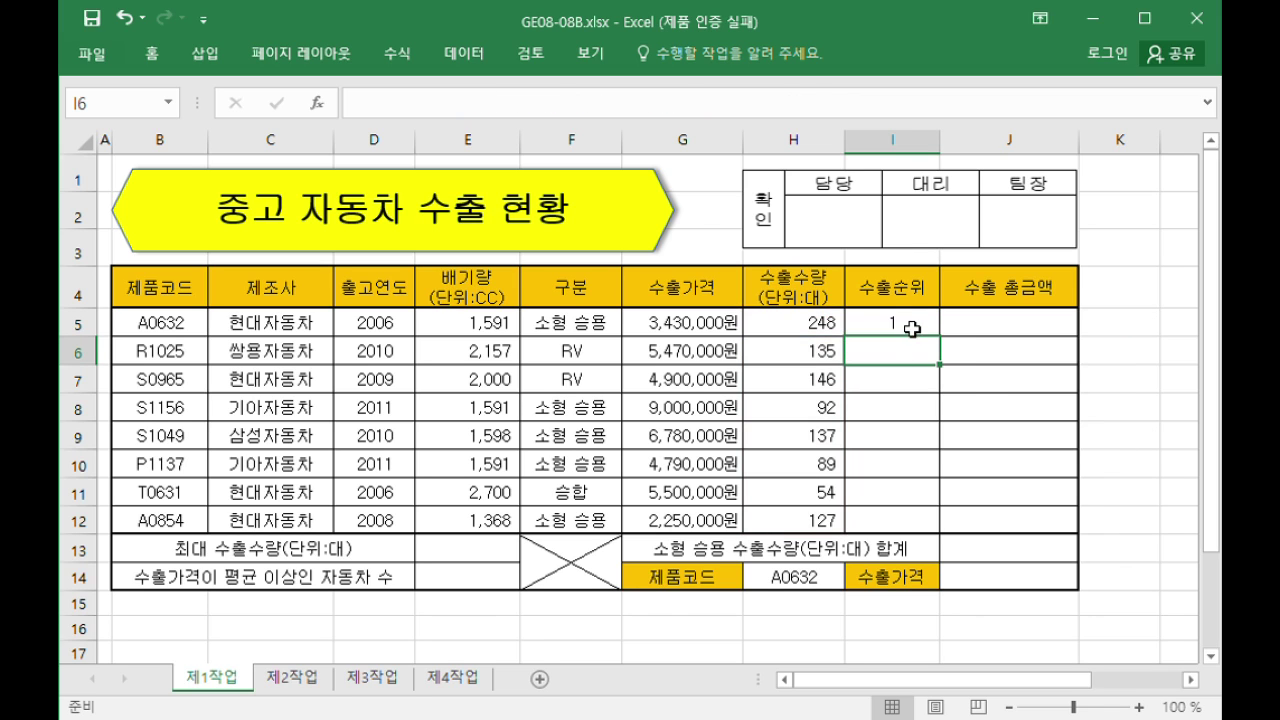
Fill the export rank formula from I5 down through I12 and review the formula in I5
left_click_drag(941, 337, 922, 533)
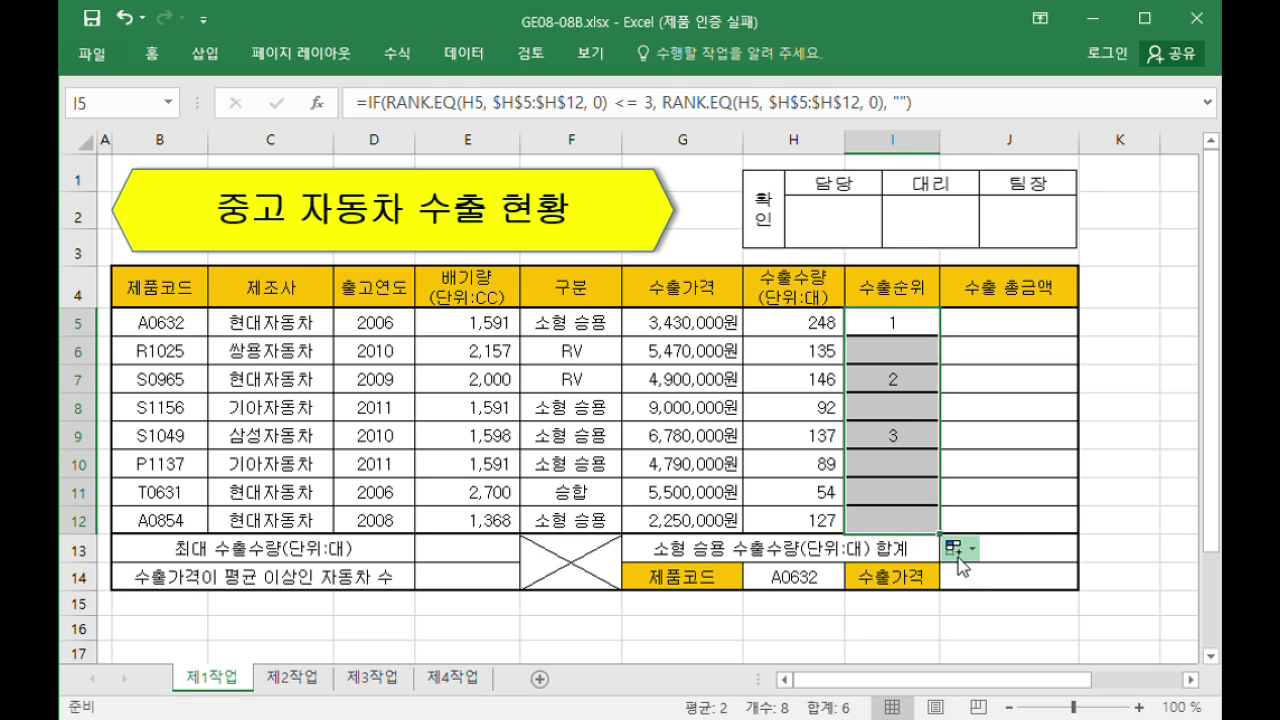
left_click(1003, 336)
left_click(920, 333)
double_click(920, 333)
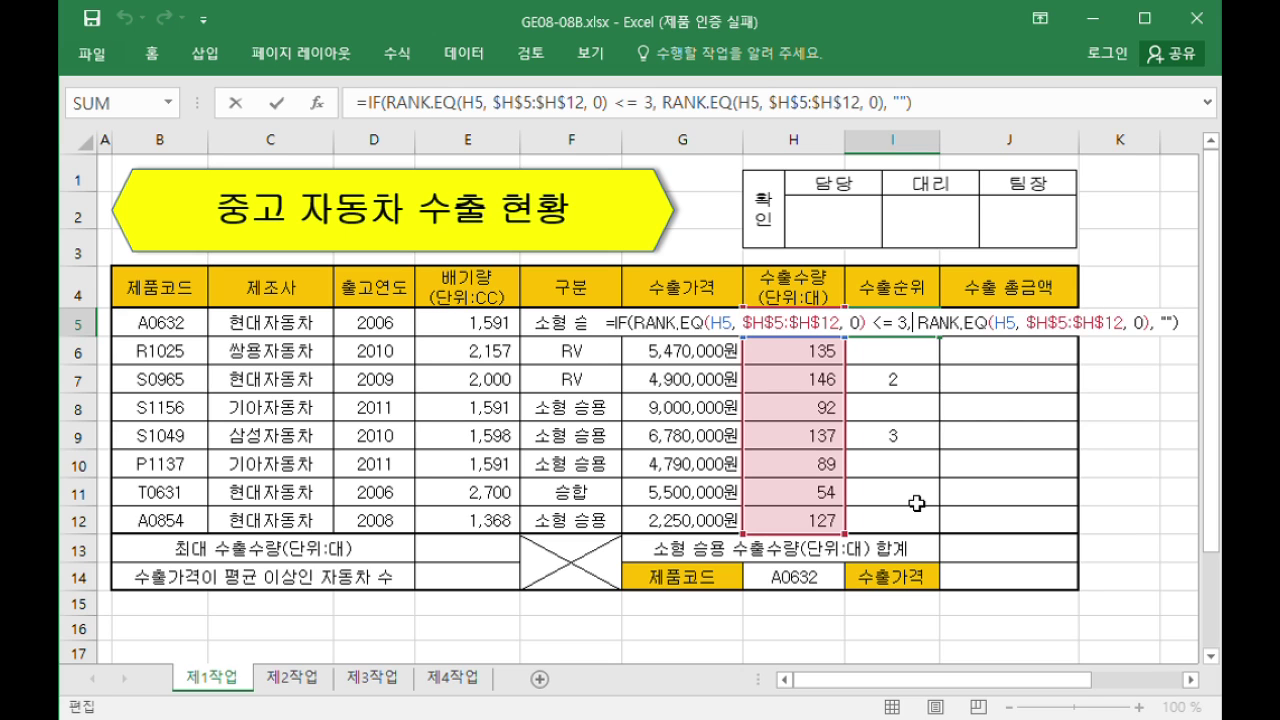
key("ctrl+Return")
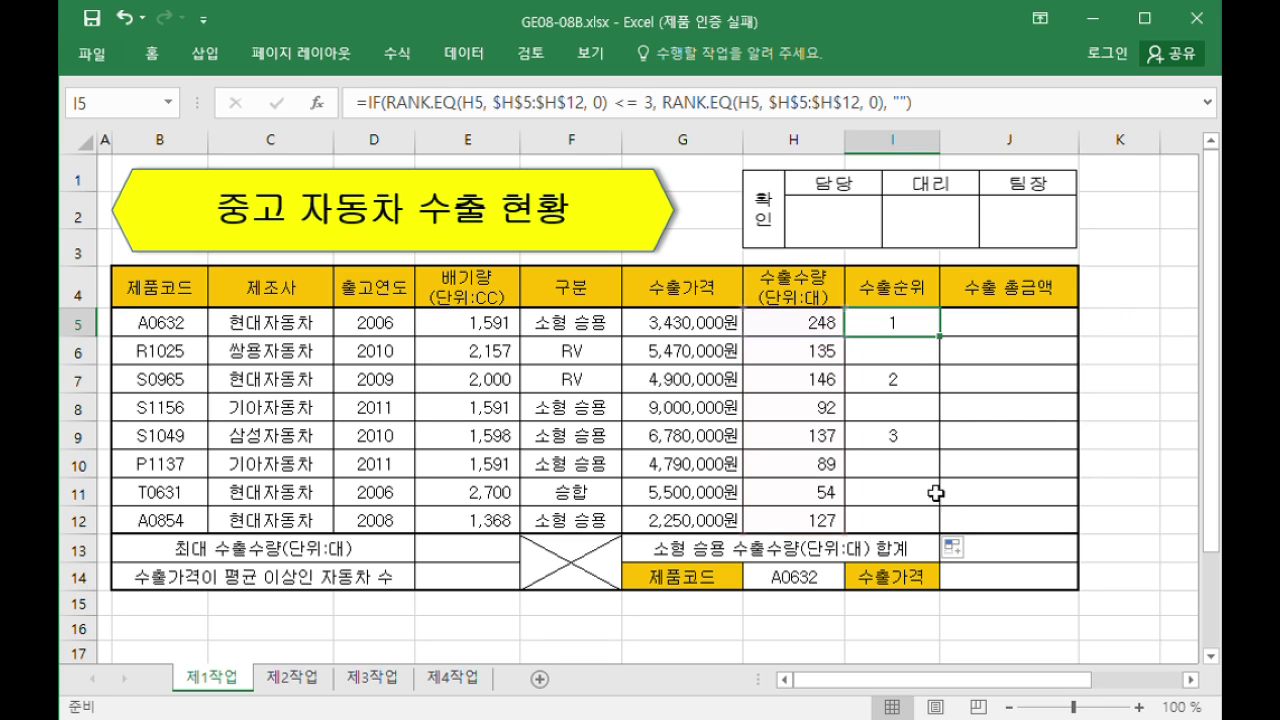
Enter =round(G5*H5, -6) in J5 to calculate the total export amount rounded to the nearest million
left_click(1015, 322)
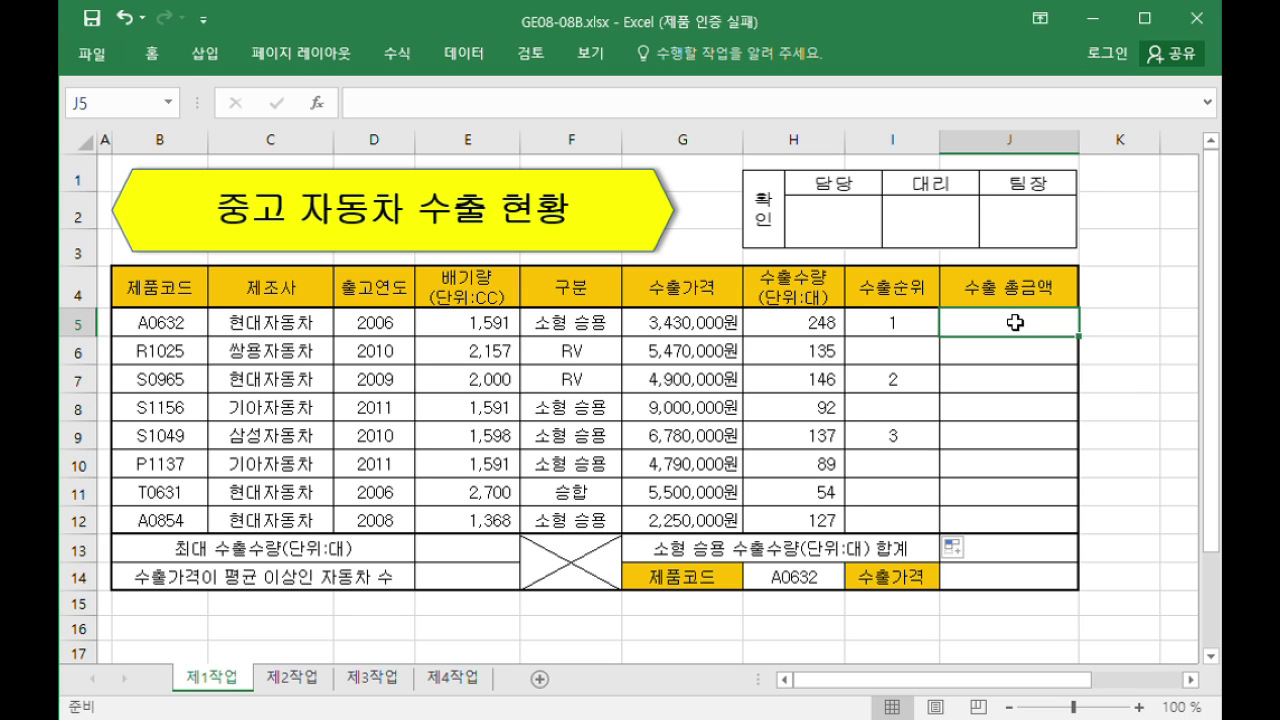
type("=round(")
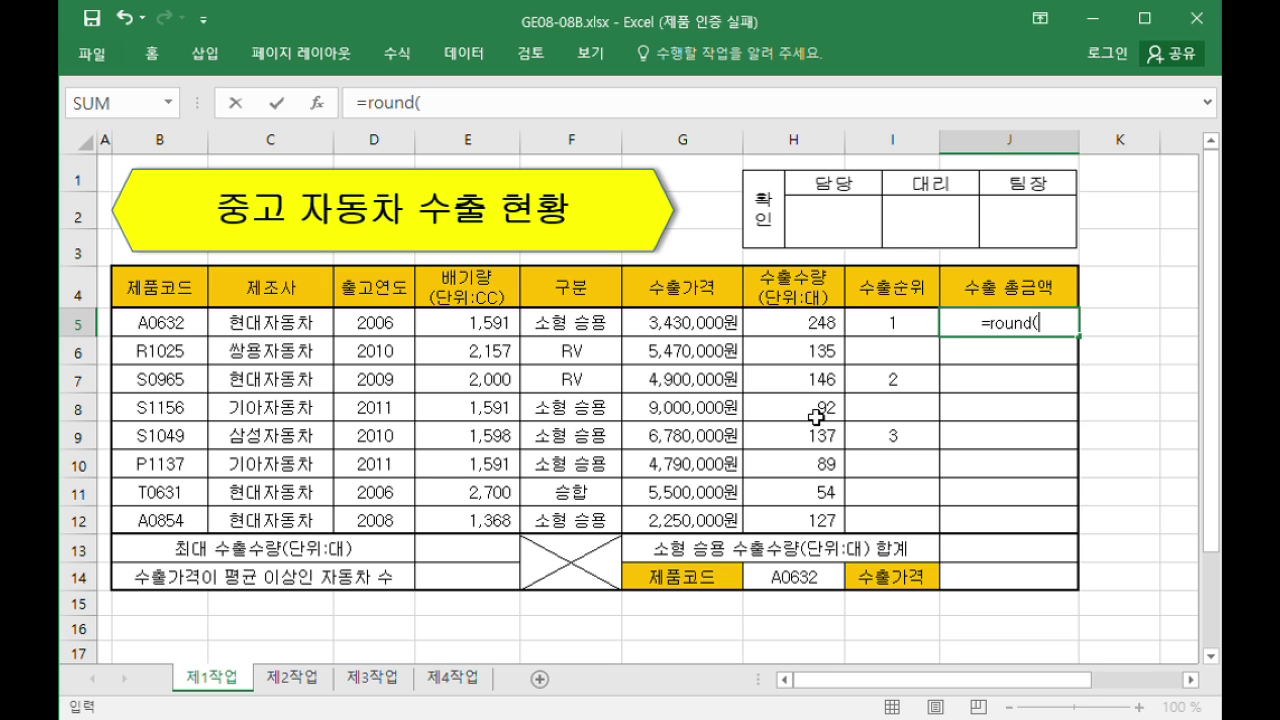
left_click(655, 327)
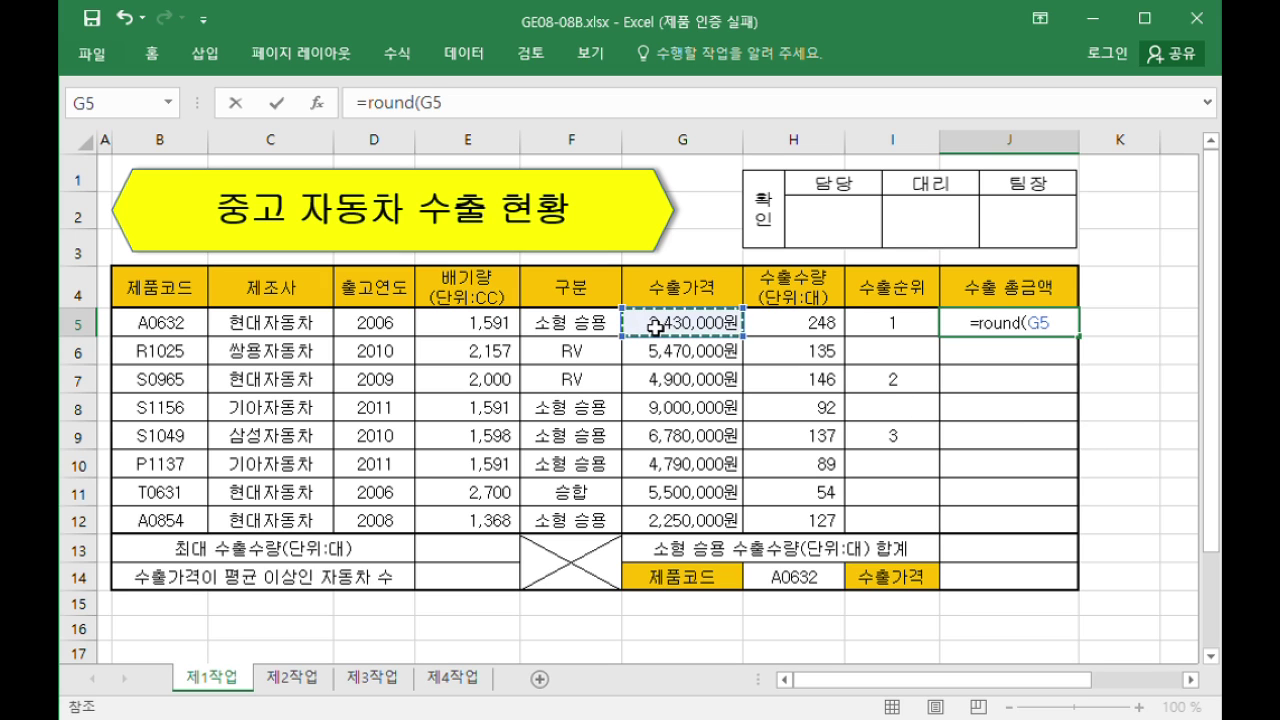
type("*")
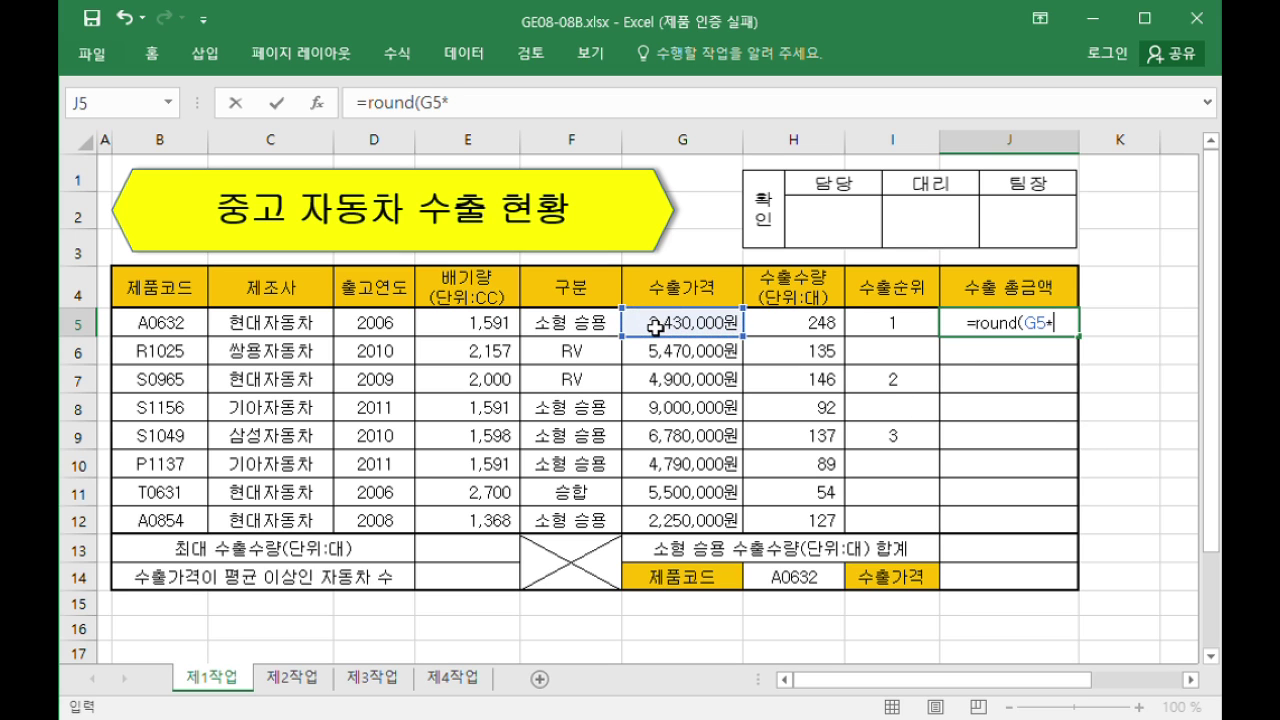
left_click(785, 325)
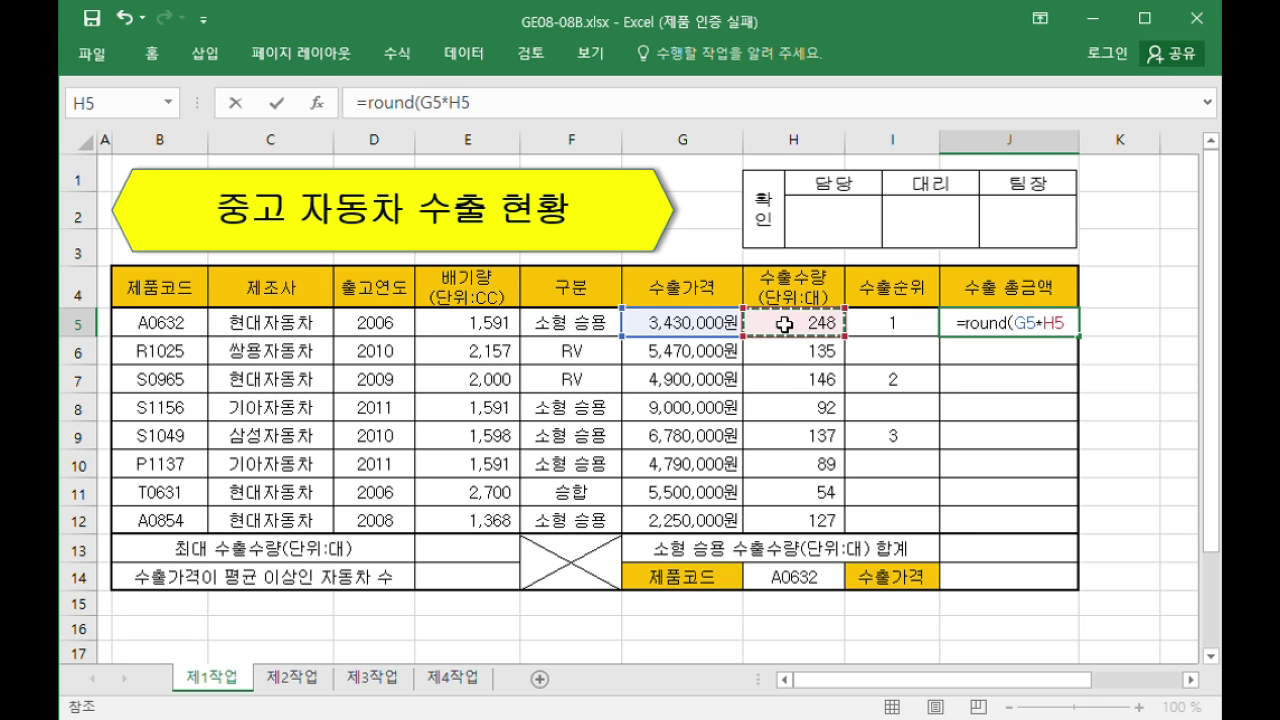
type(",")
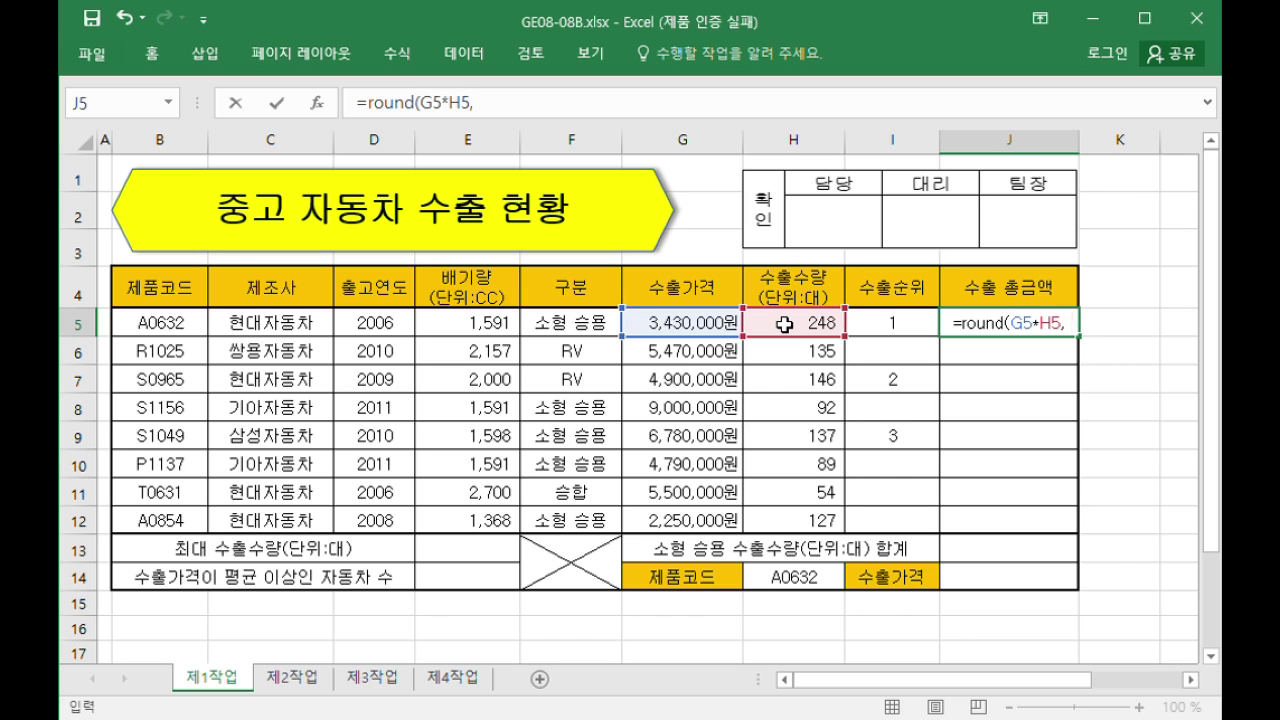
type("-6)")
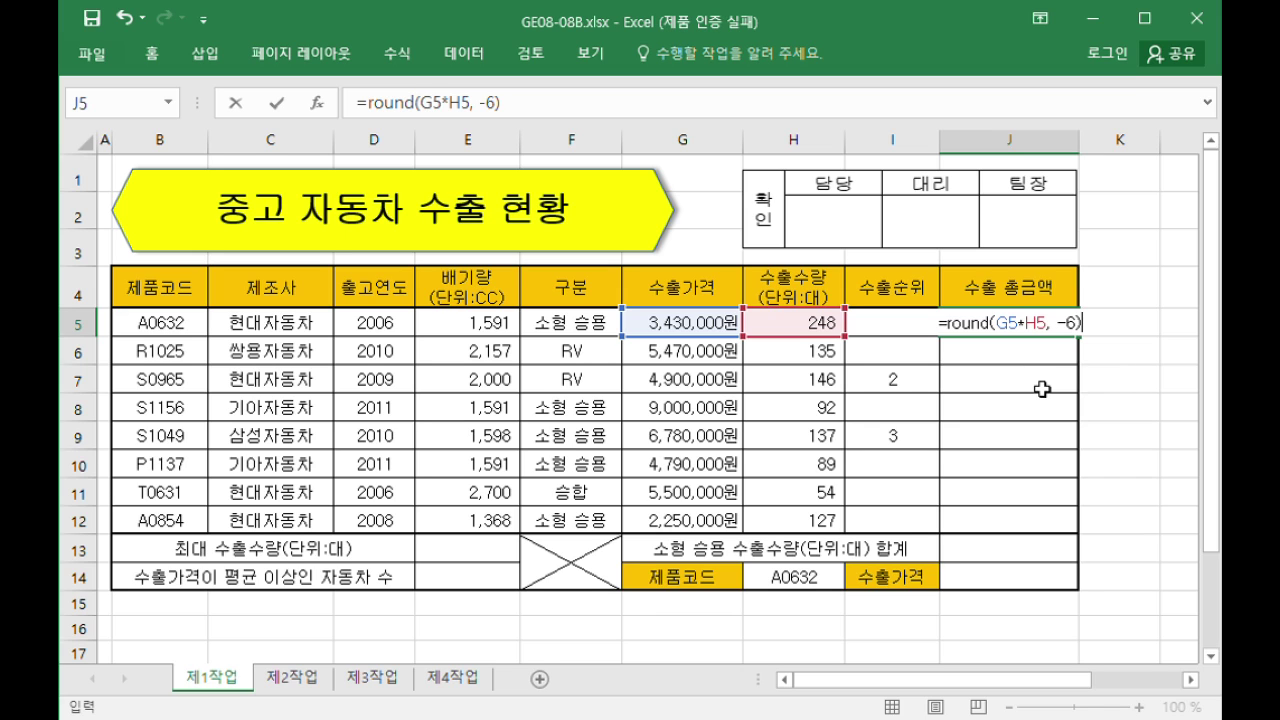
key("Return")
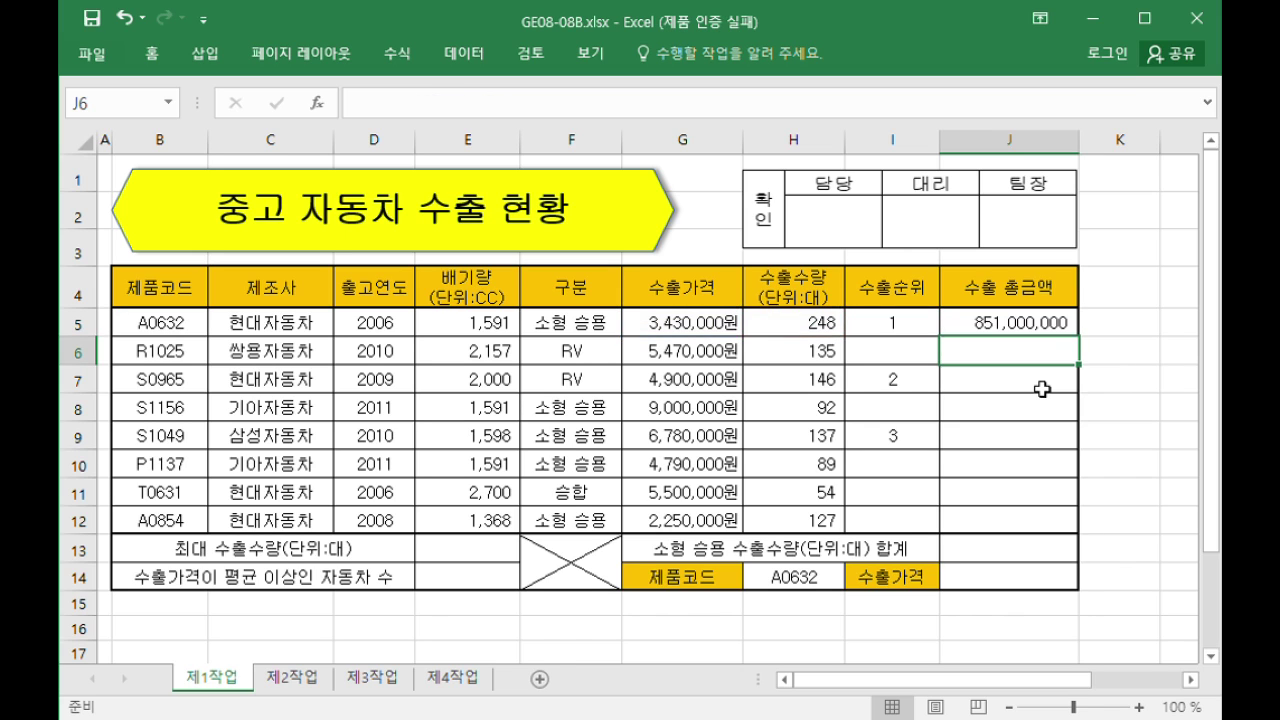
Fill the total export amount formula from J5 down through J12 and review the formula in J5
left_click(1050, 330)
left_click_drag(1080, 337, 1053, 537)
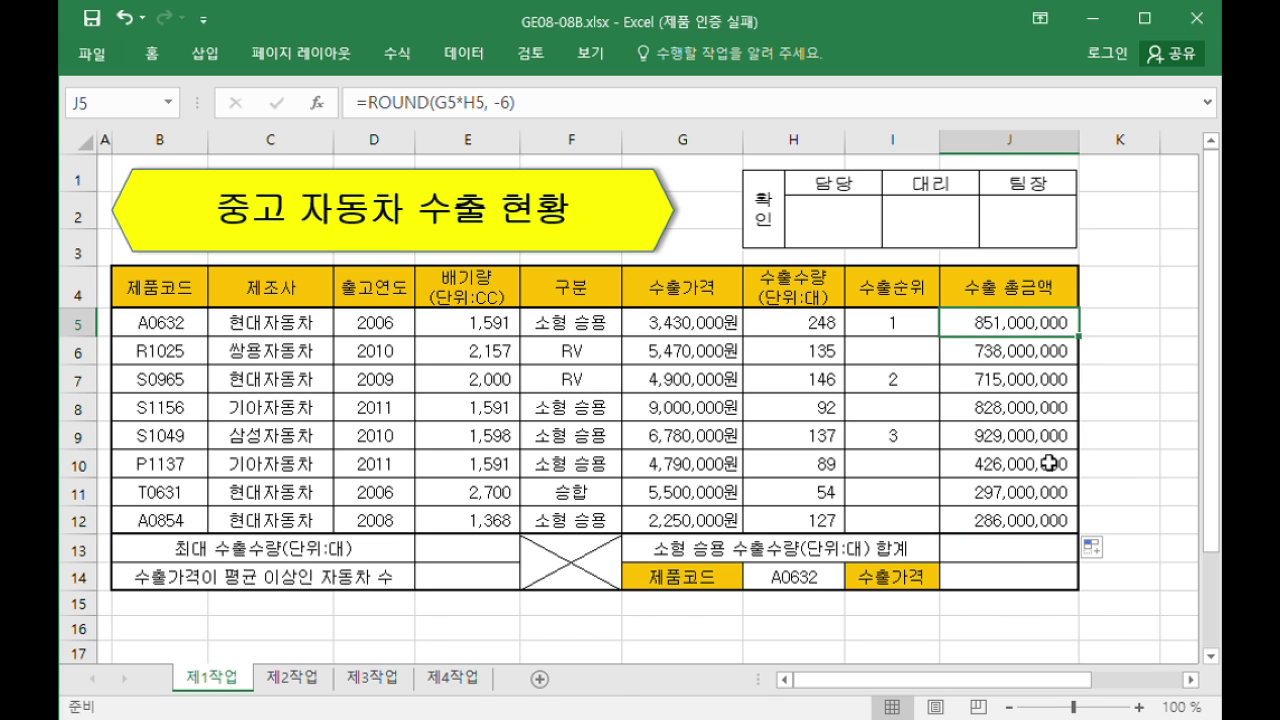
double_click(1043, 323)
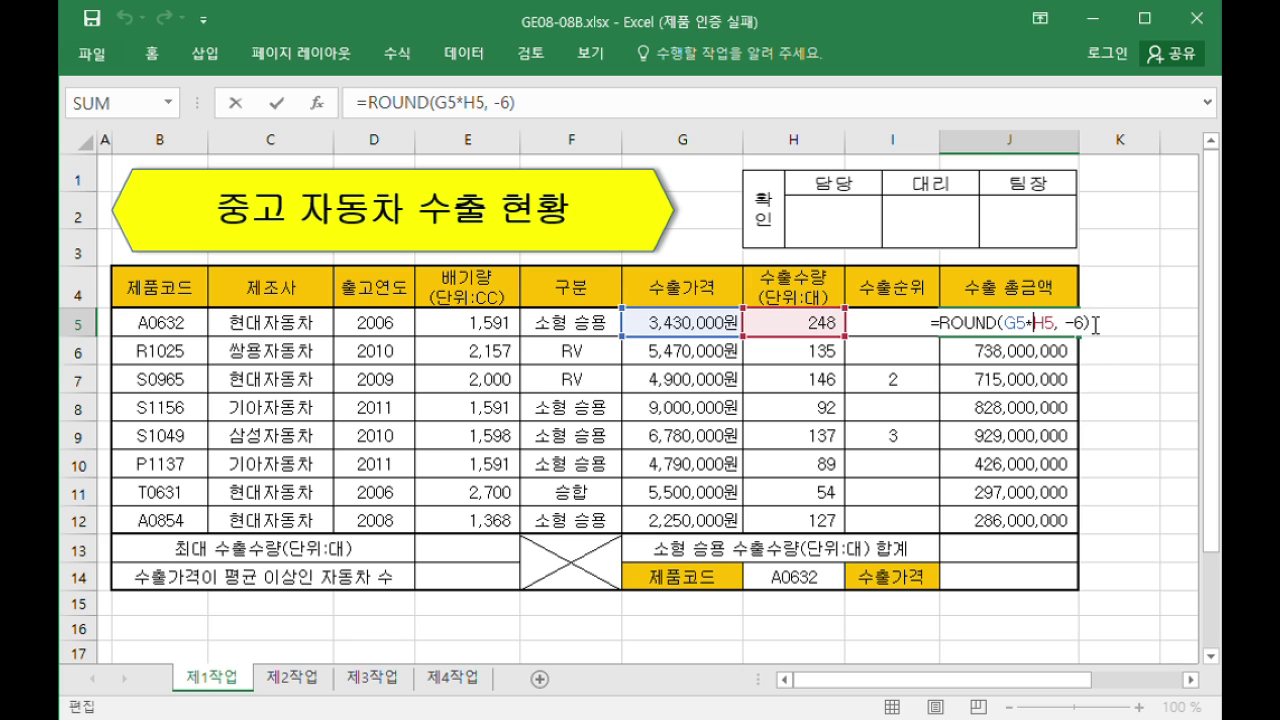
key("ctrl+Return")
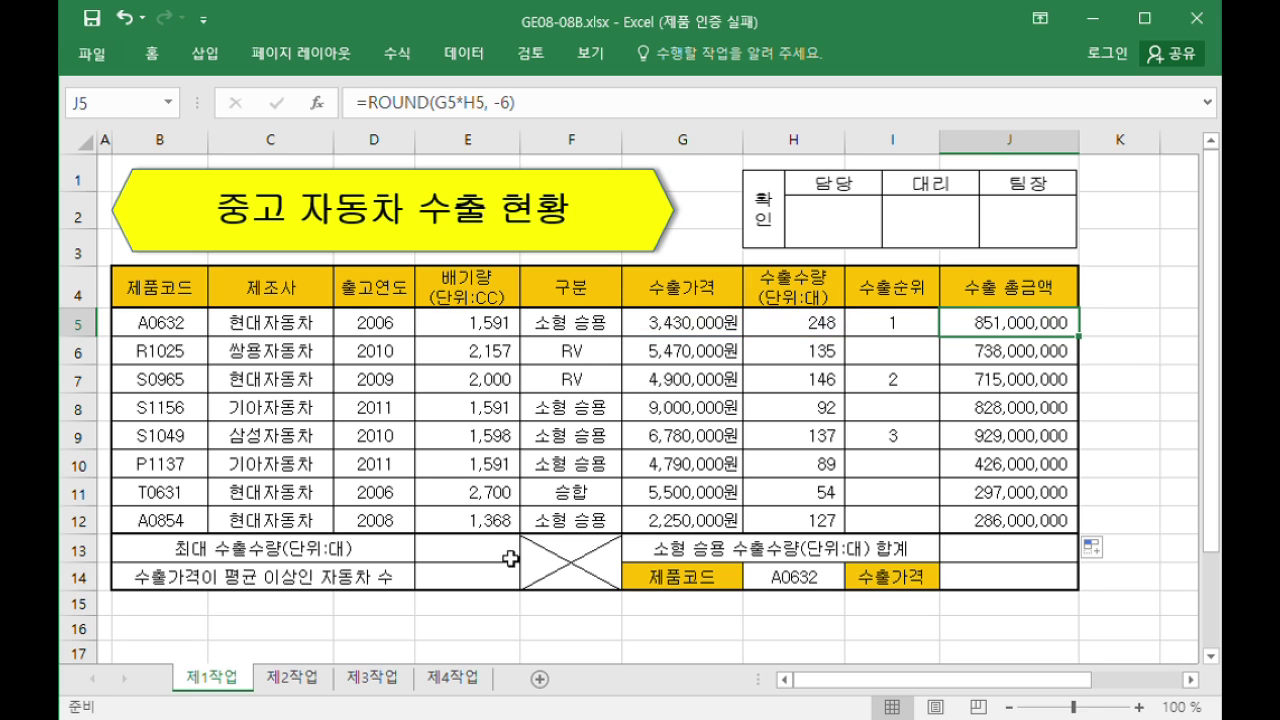
Enter =max(H5:H12) in E13 to calculate the maximum export quantity
left_click(503, 561)
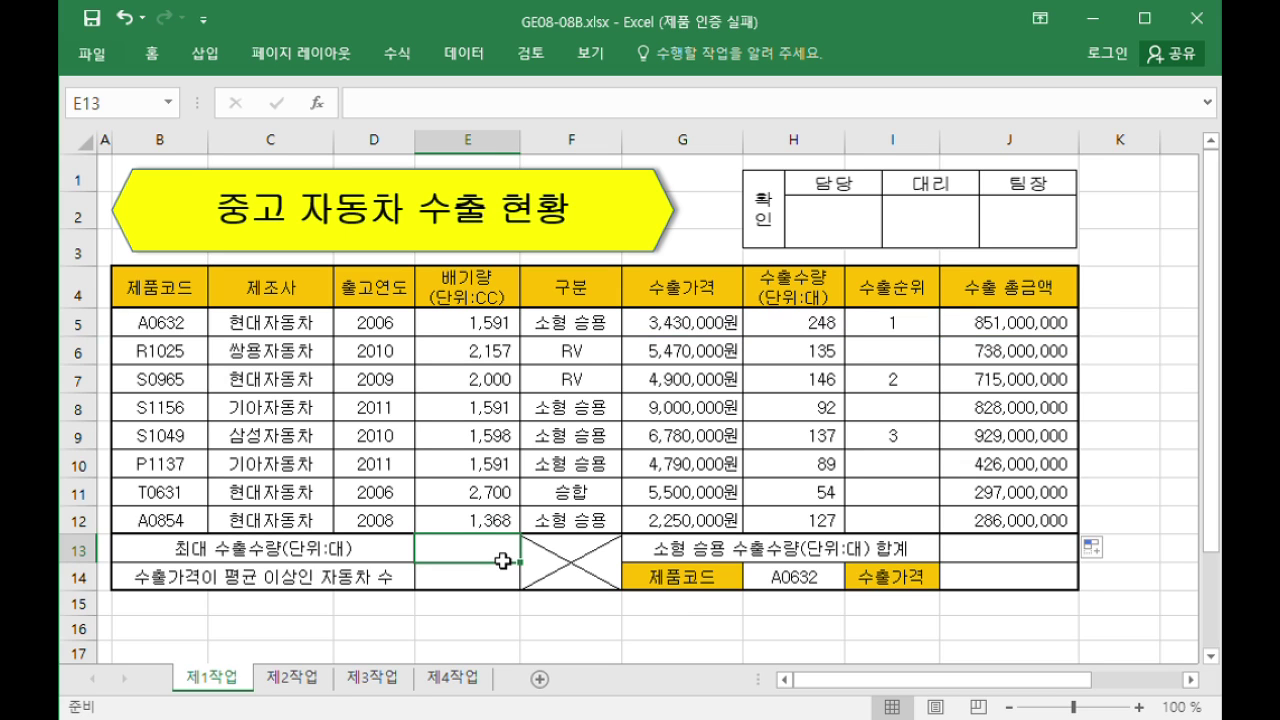
type("=max(")
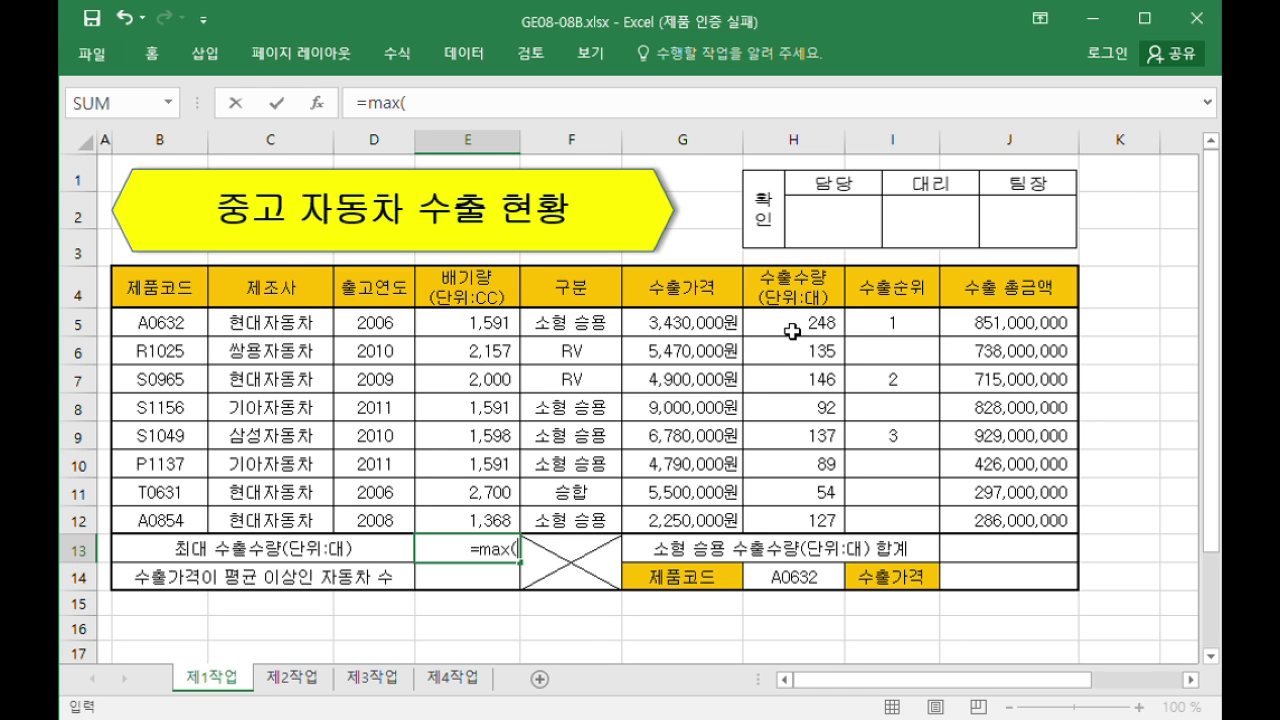
left_click_drag(794, 330, 811, 531)
type(")")
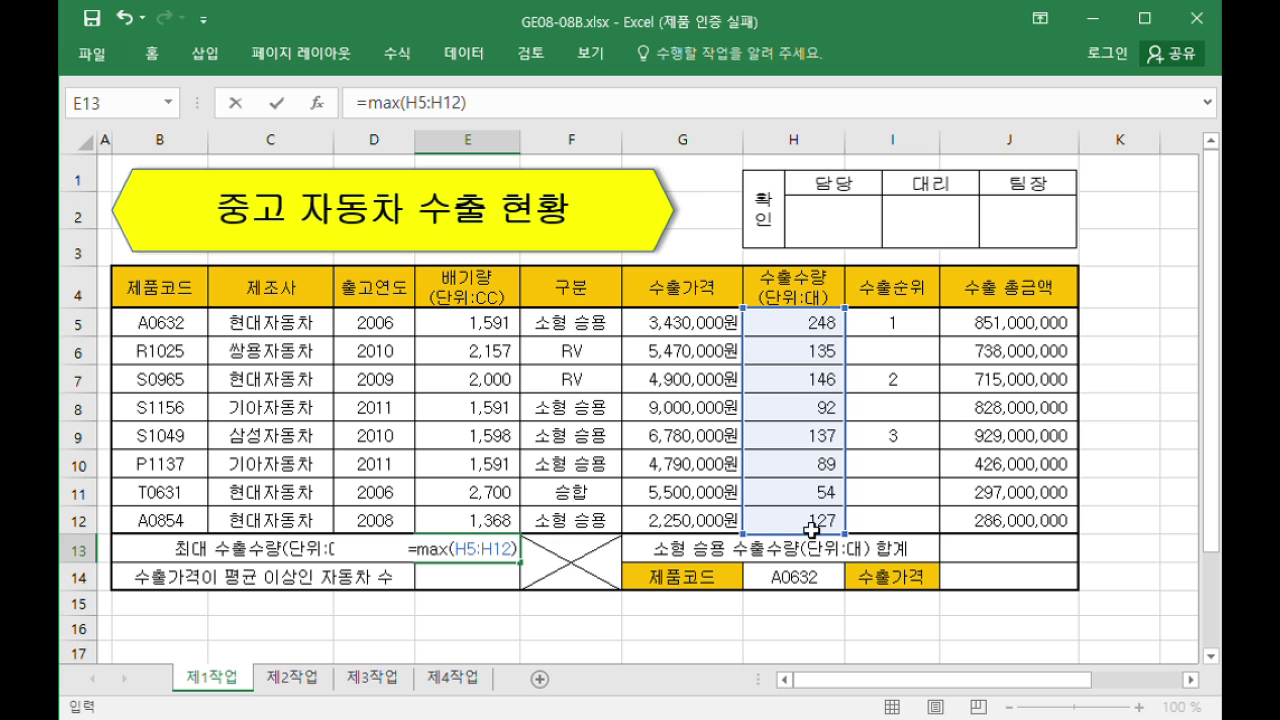
key("Return")
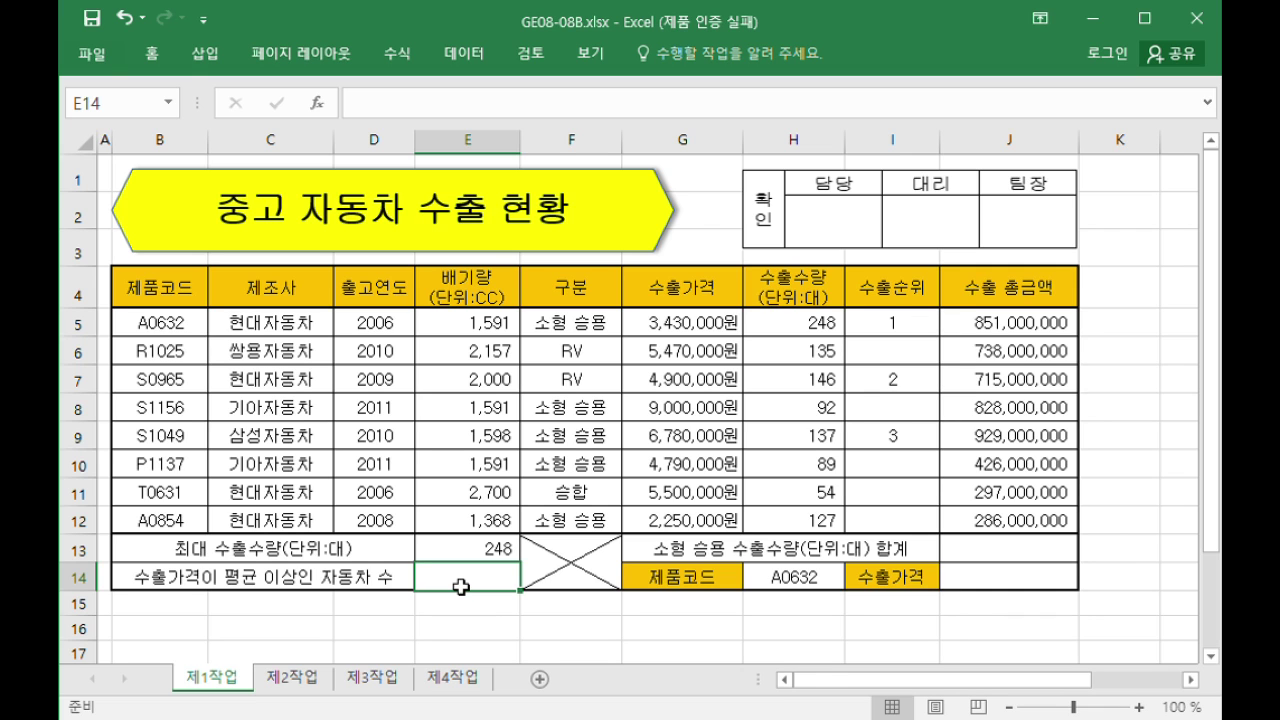
left_click_drag(268, 330, 1024, 527)
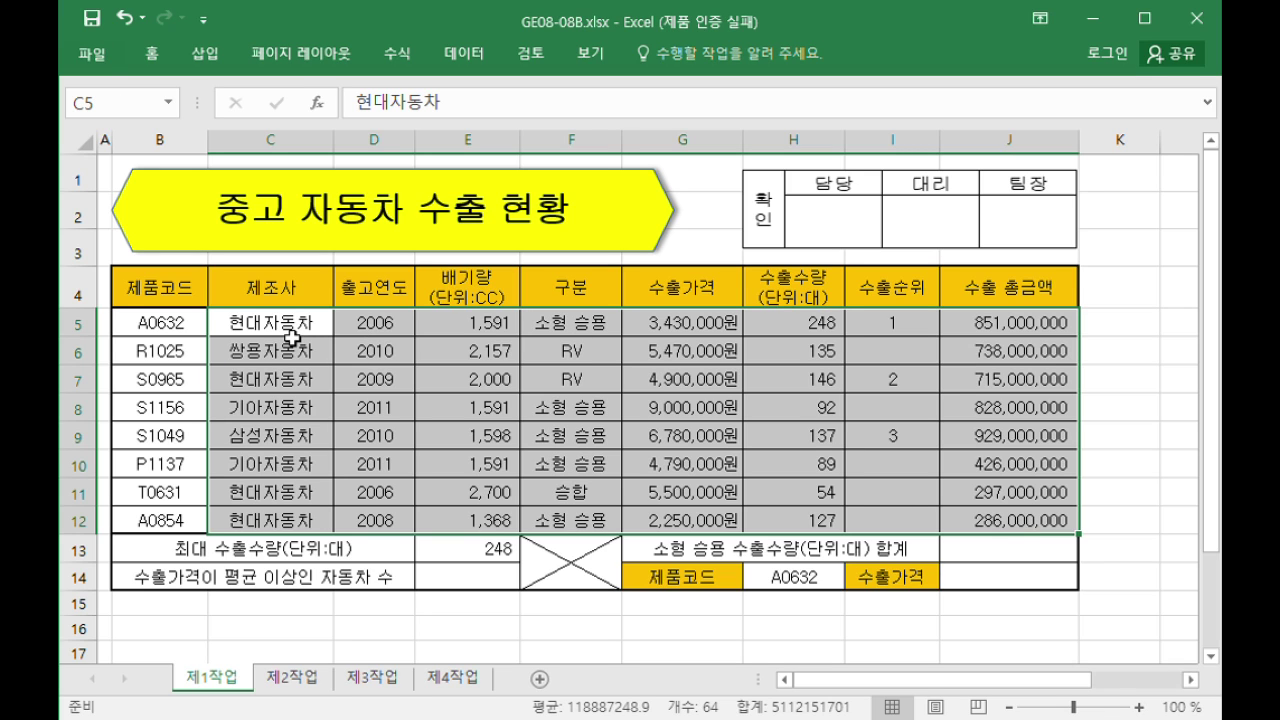
left_click(294, 472)
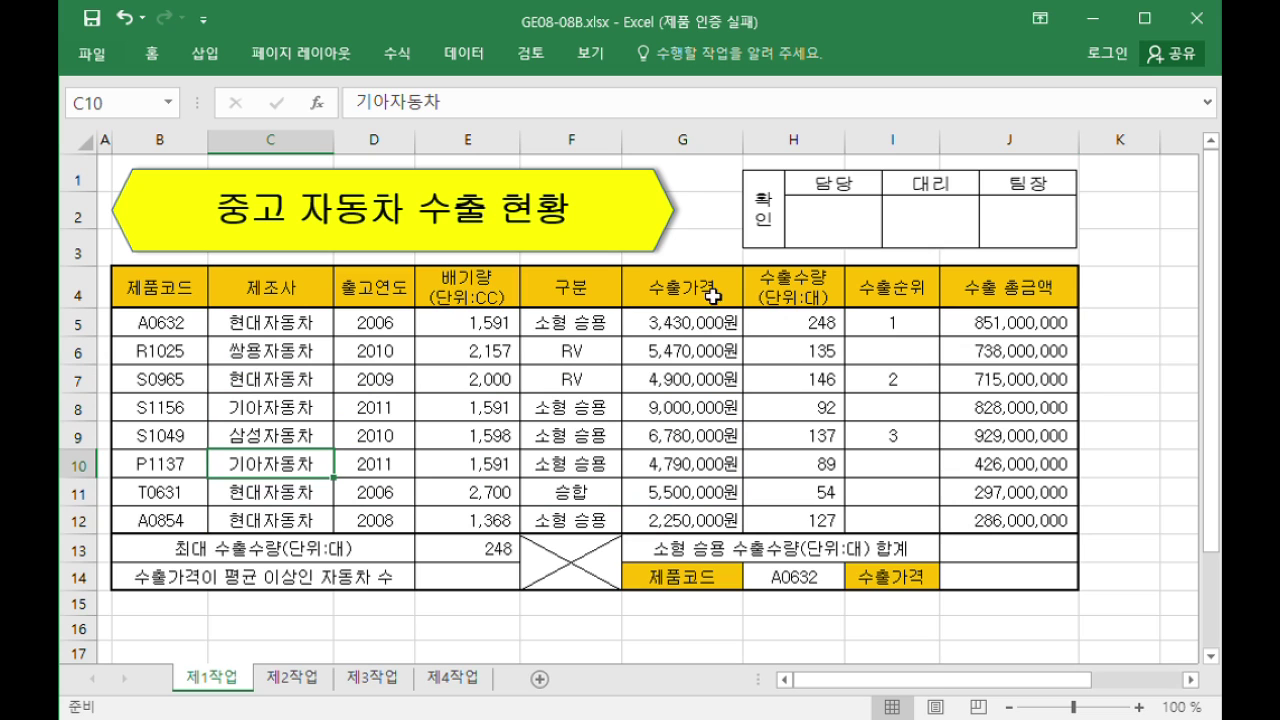
left_click_drag(714, 323, 721, 516)
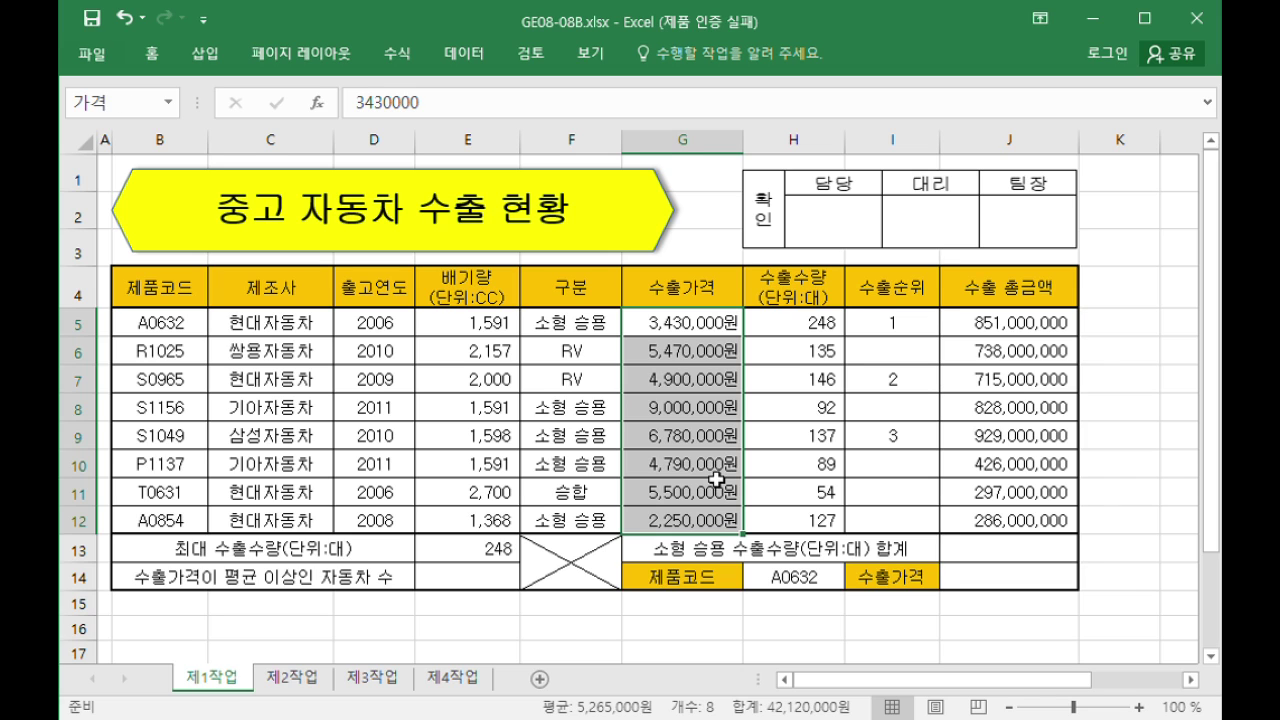
Enter =countif(가격, ">=" & average(가격)) in E14 to count cars with an export price at or above the average
left_click(467, 589)
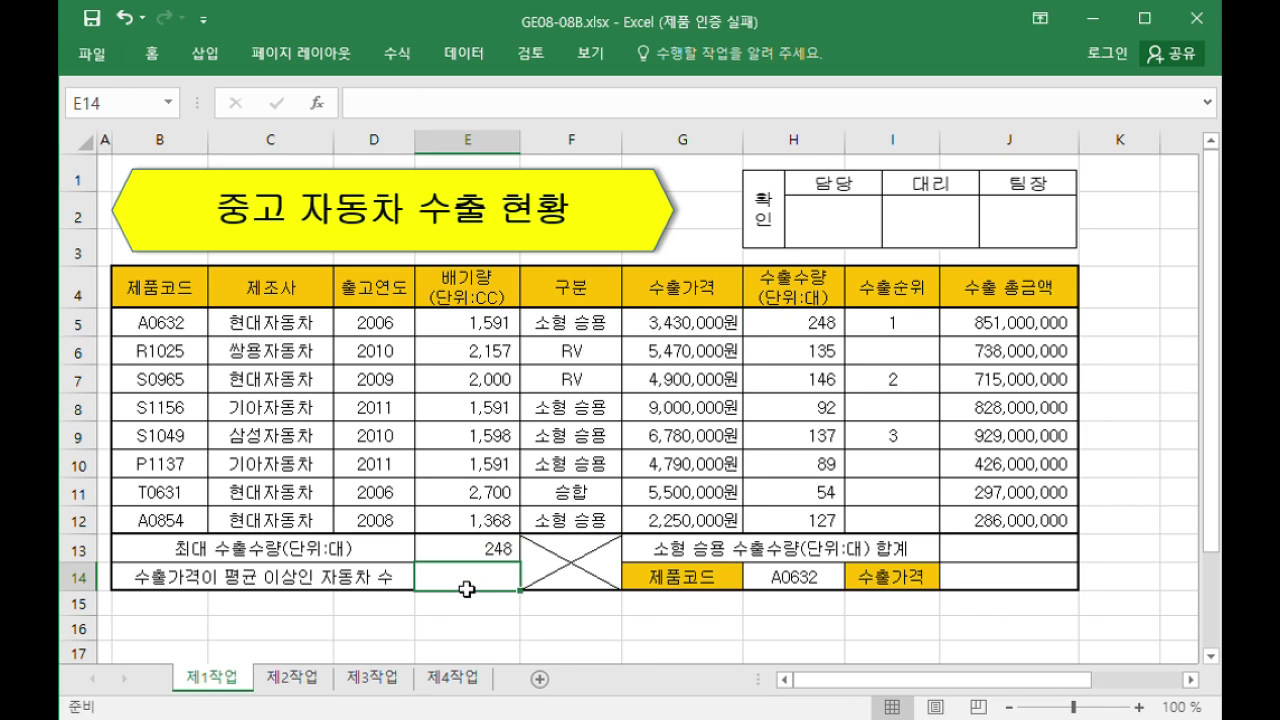
type("=countif(")
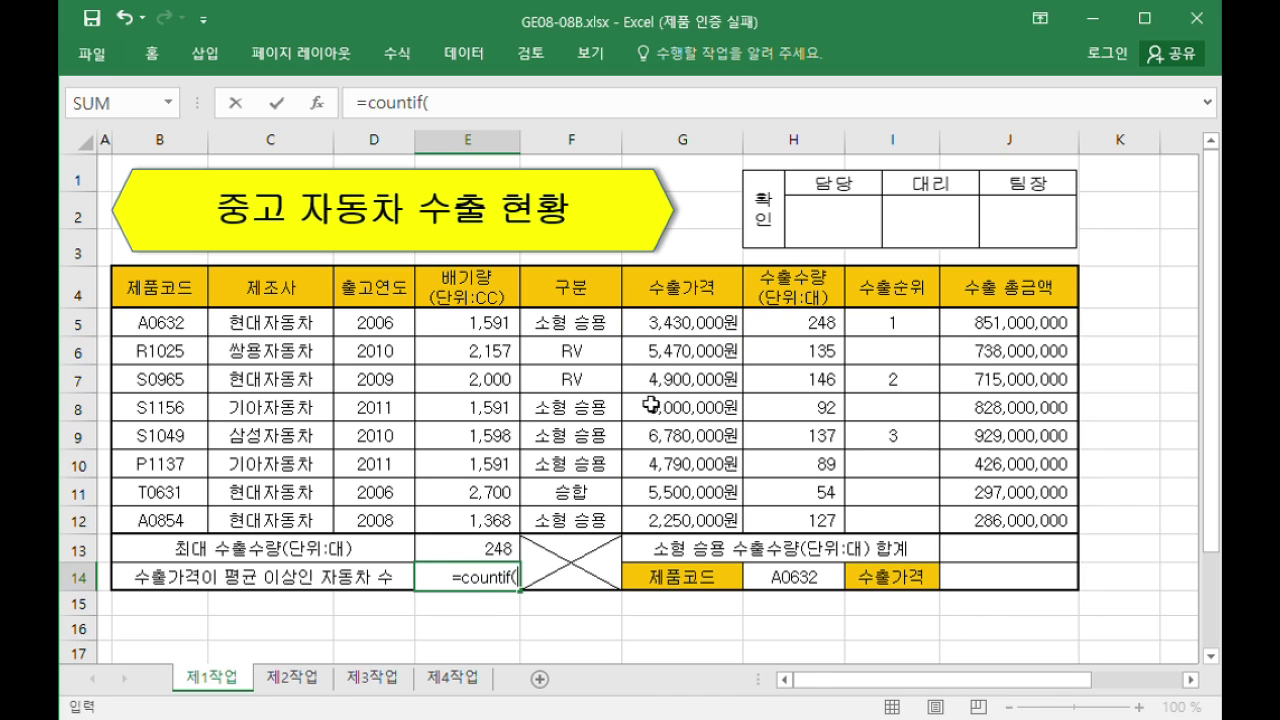
left_click_drag(697, 333, 710, 519)
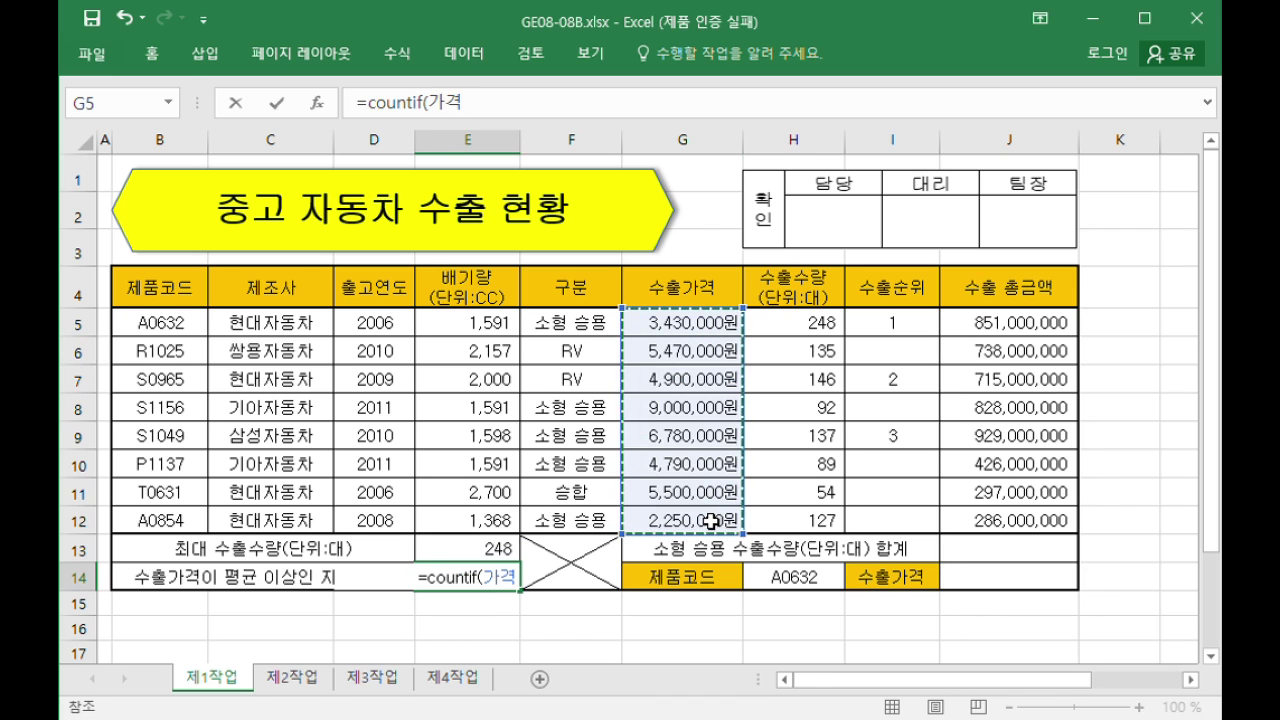
type(",")
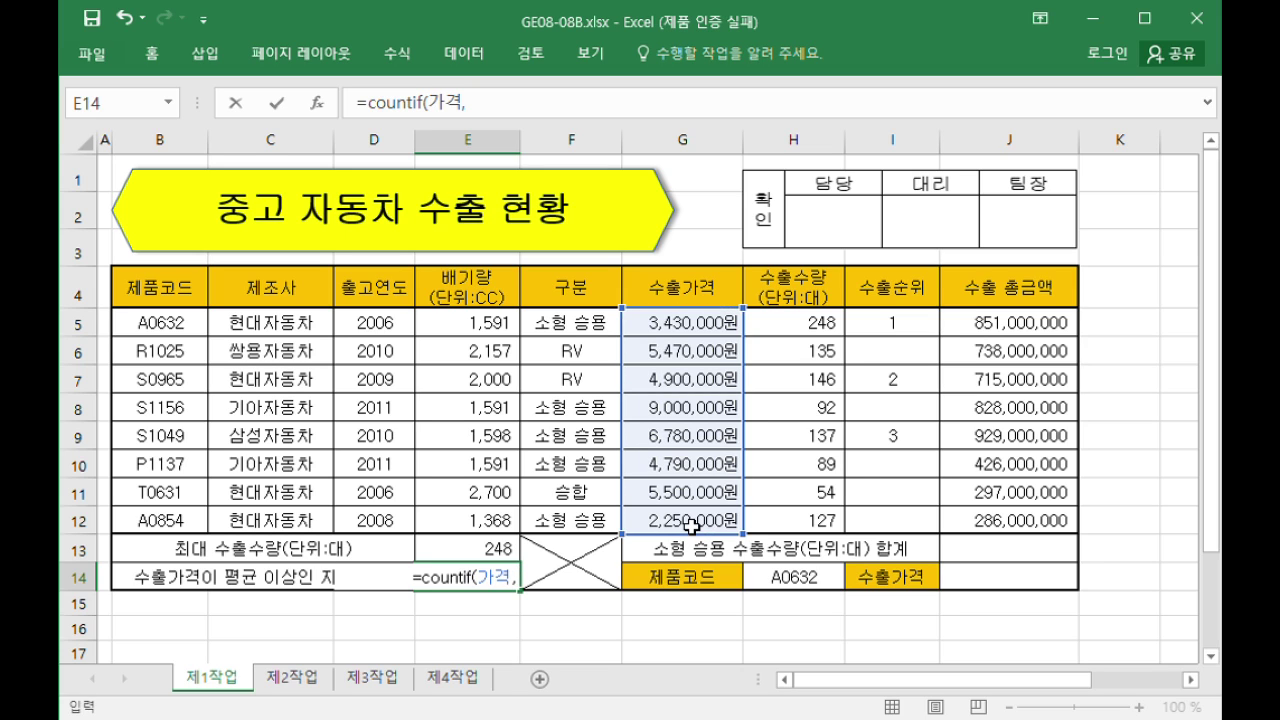
type(" \">=\"")
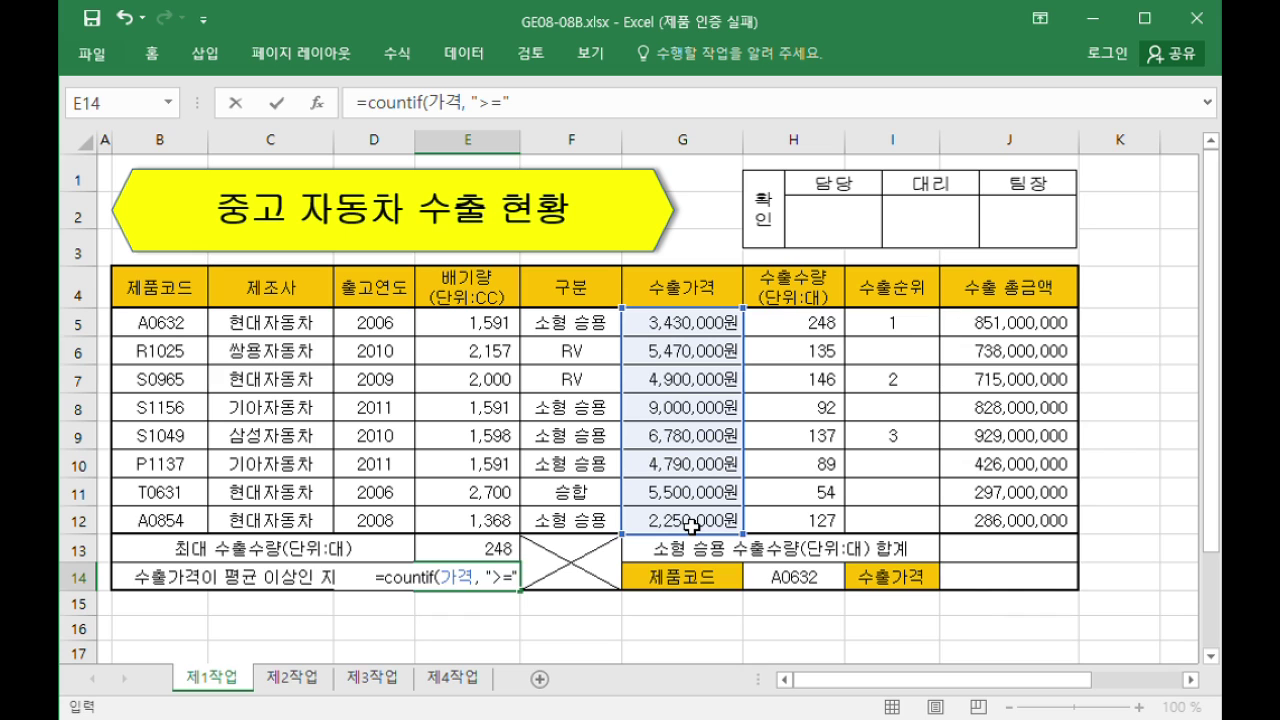
type(" & aver")
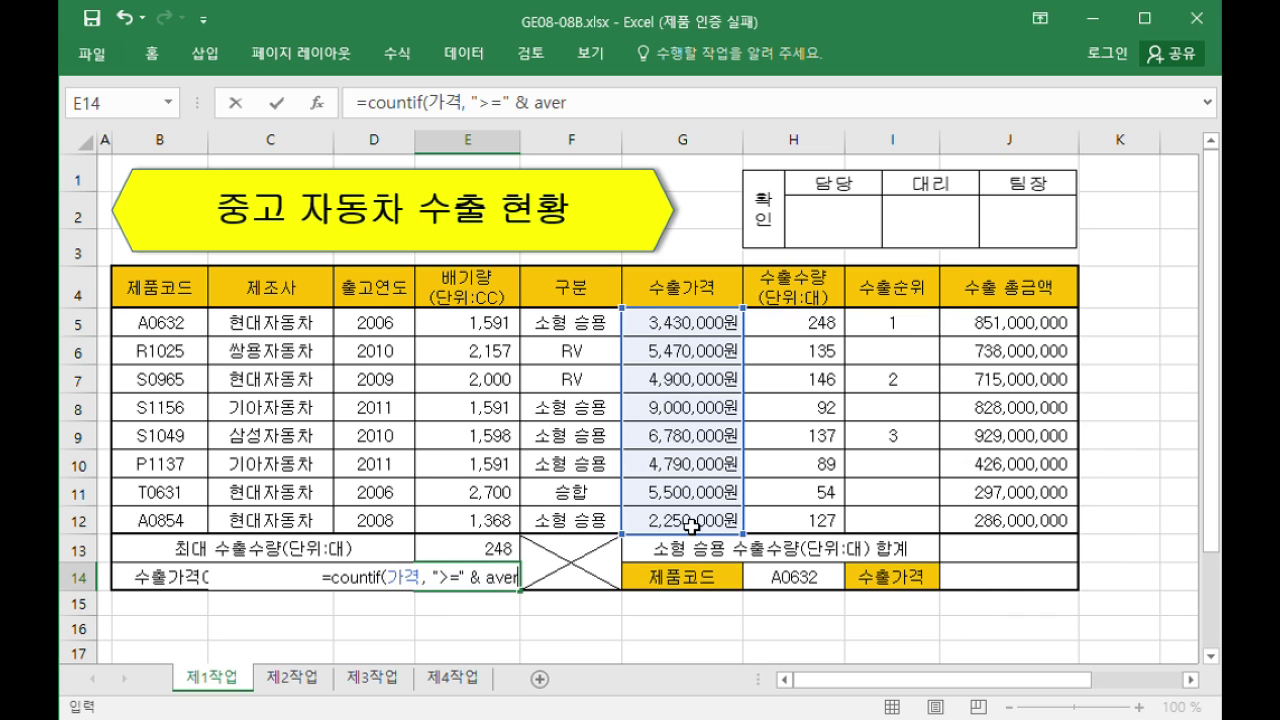
type("age())")
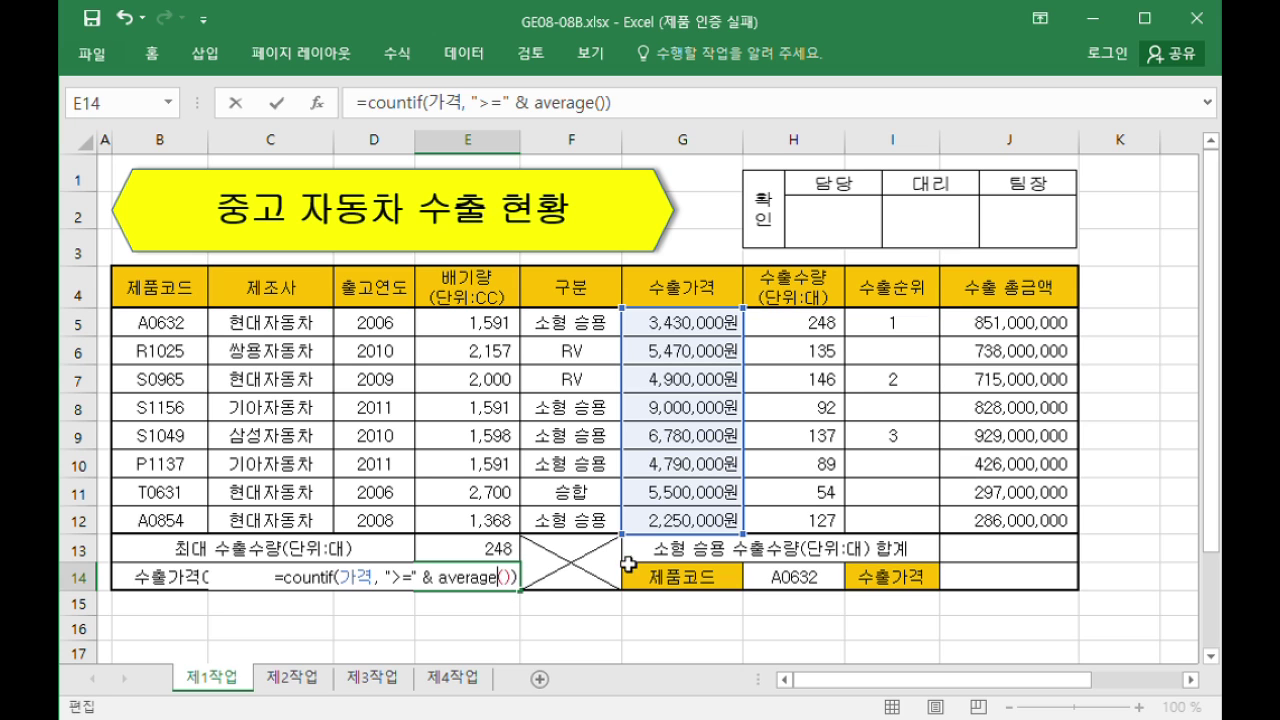
left_click(519, 589)
left_click_drag(708, 336, 710, 526)
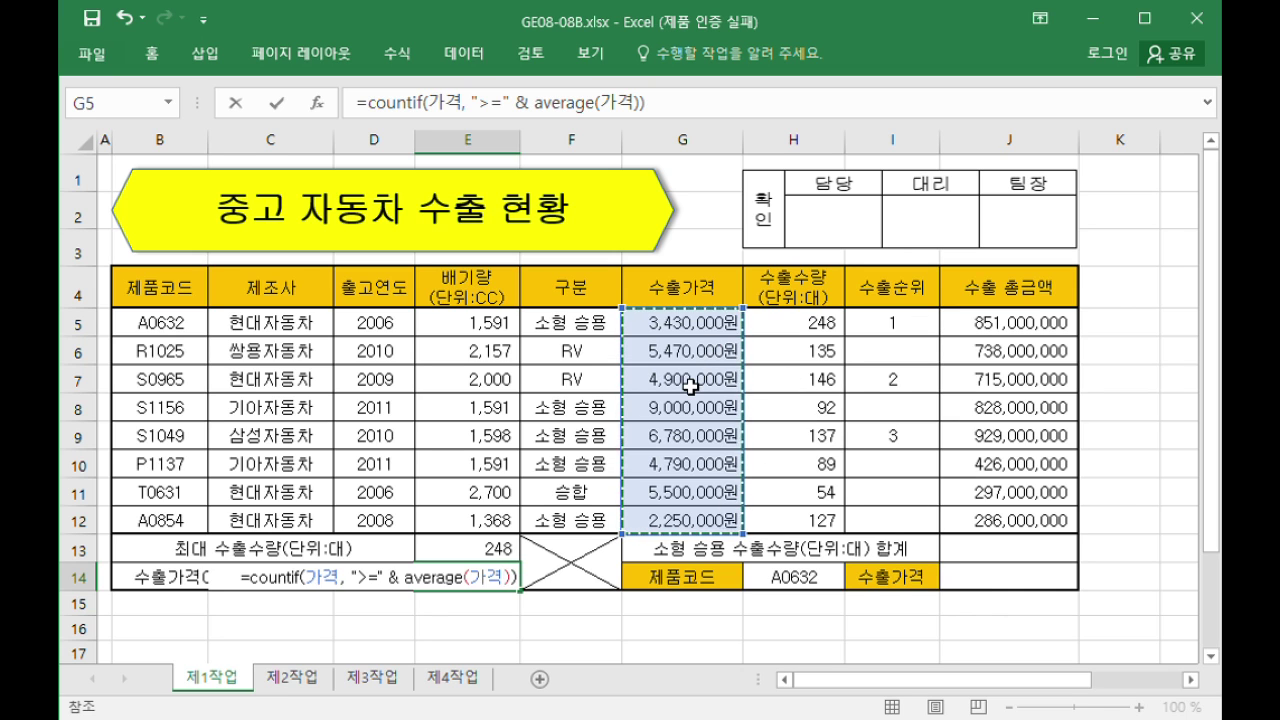
key("Return")
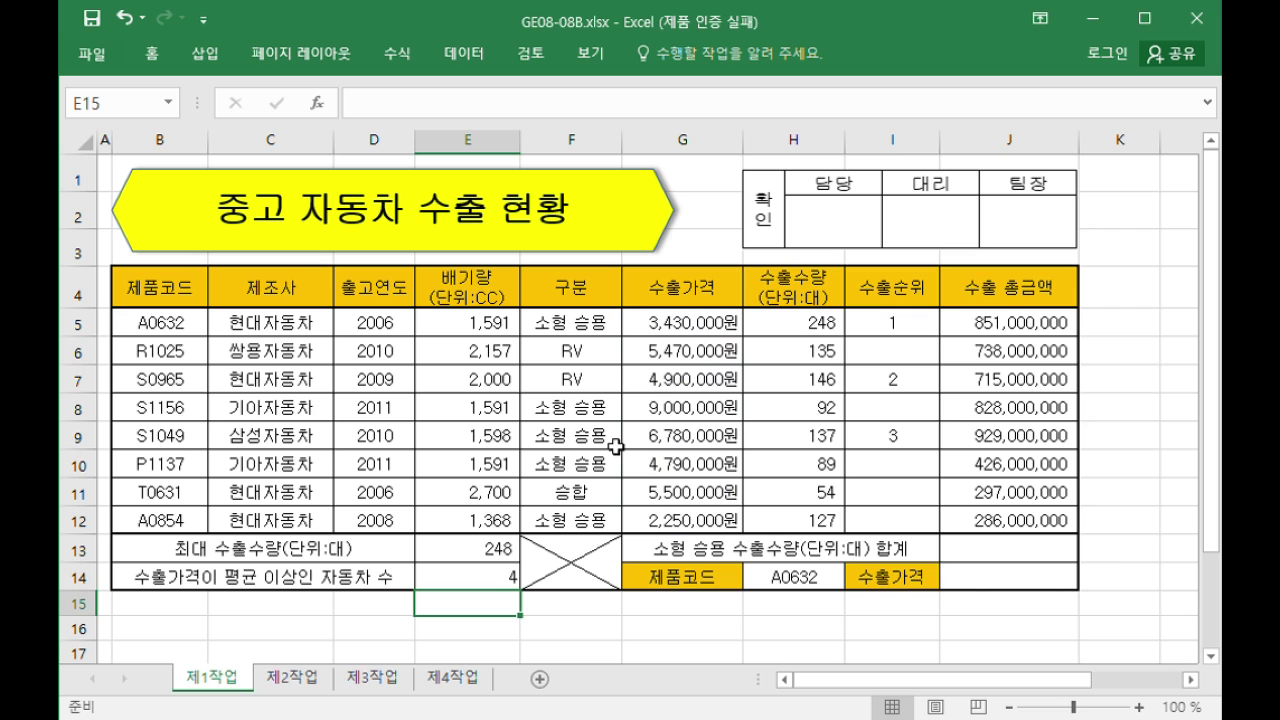
Append & "대" to the COUNTIF formula in E14 so the count carries a unit
double_click(500, 578)
left_click(750, 110)
type("& ")
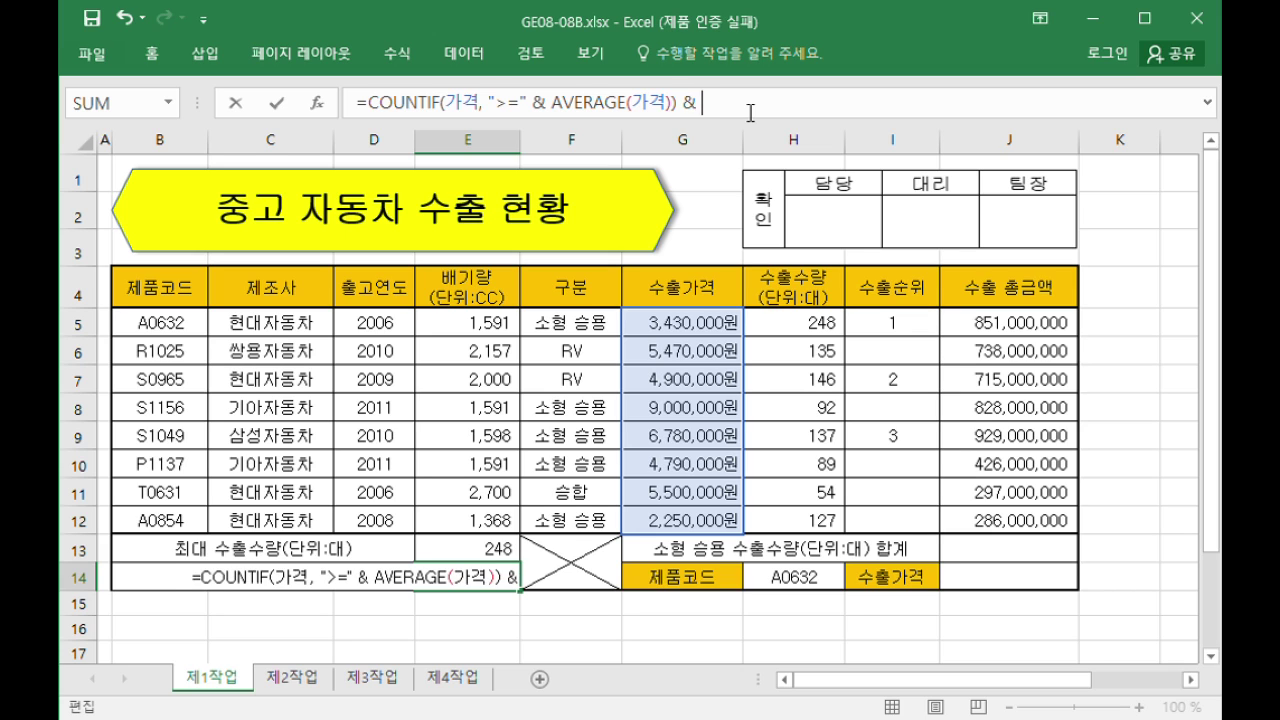
type("\"대\"")
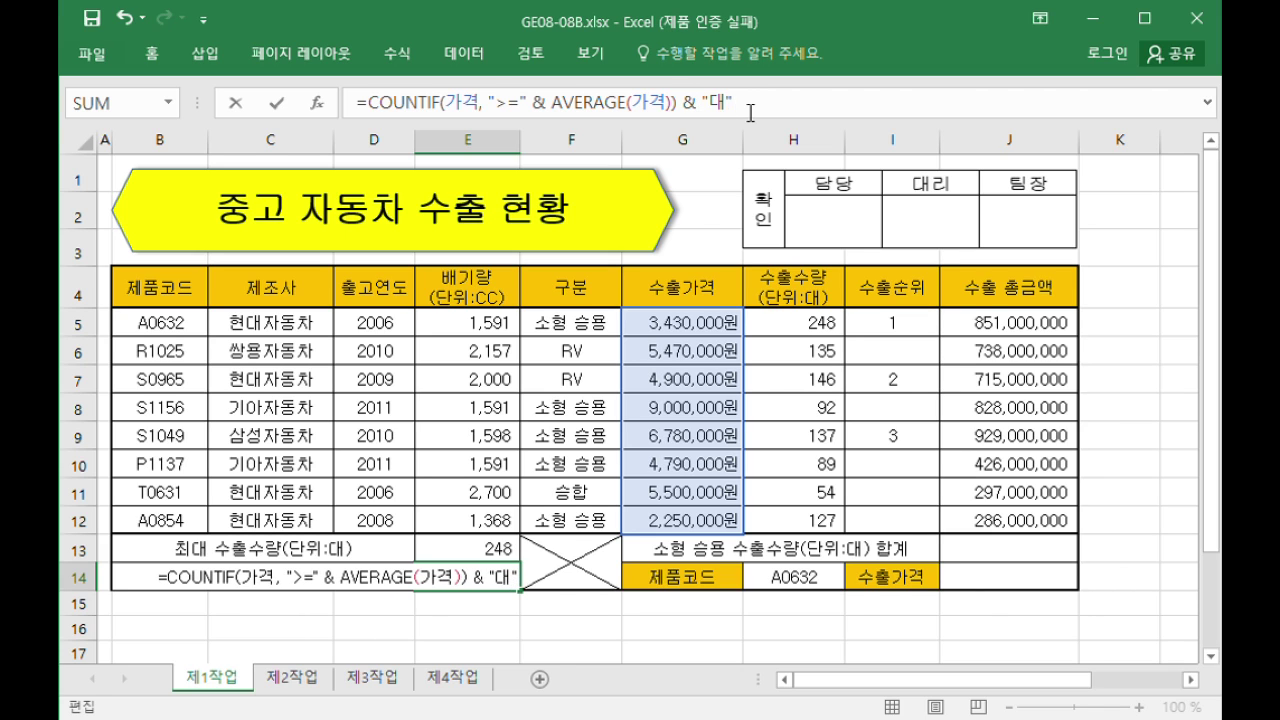
key("Return")
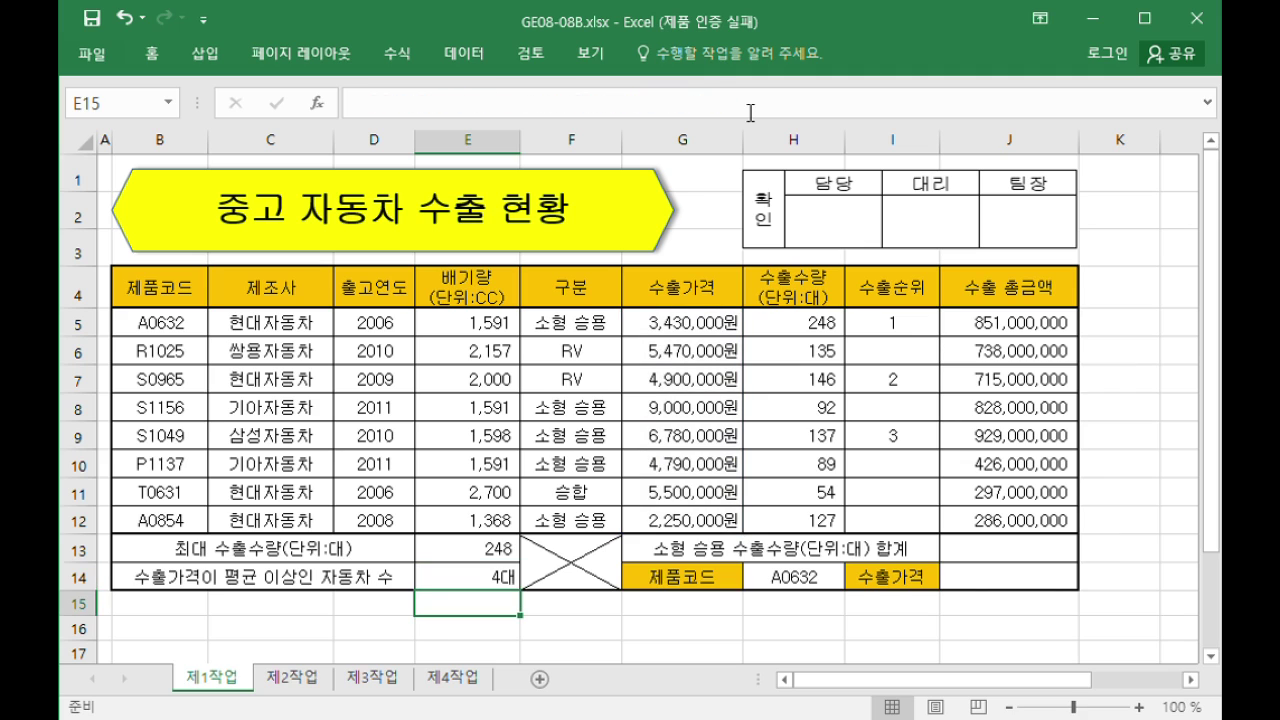
left_click(495, 579)
Enter =average(가격) in the empty cell G16 as a check of the average export price
left_click(715, 634)
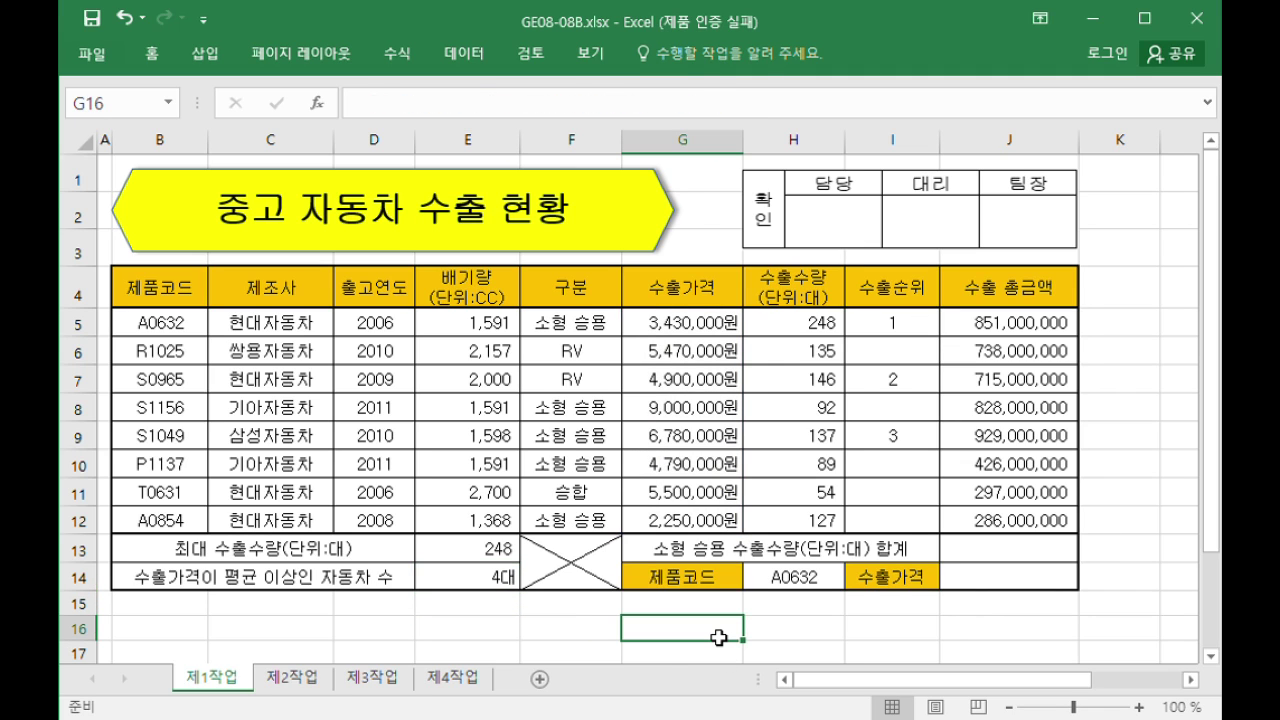
type("=ㅁㅍㄷ")
key("BackSpace")
key("BackSpace")
key("BackSpace")
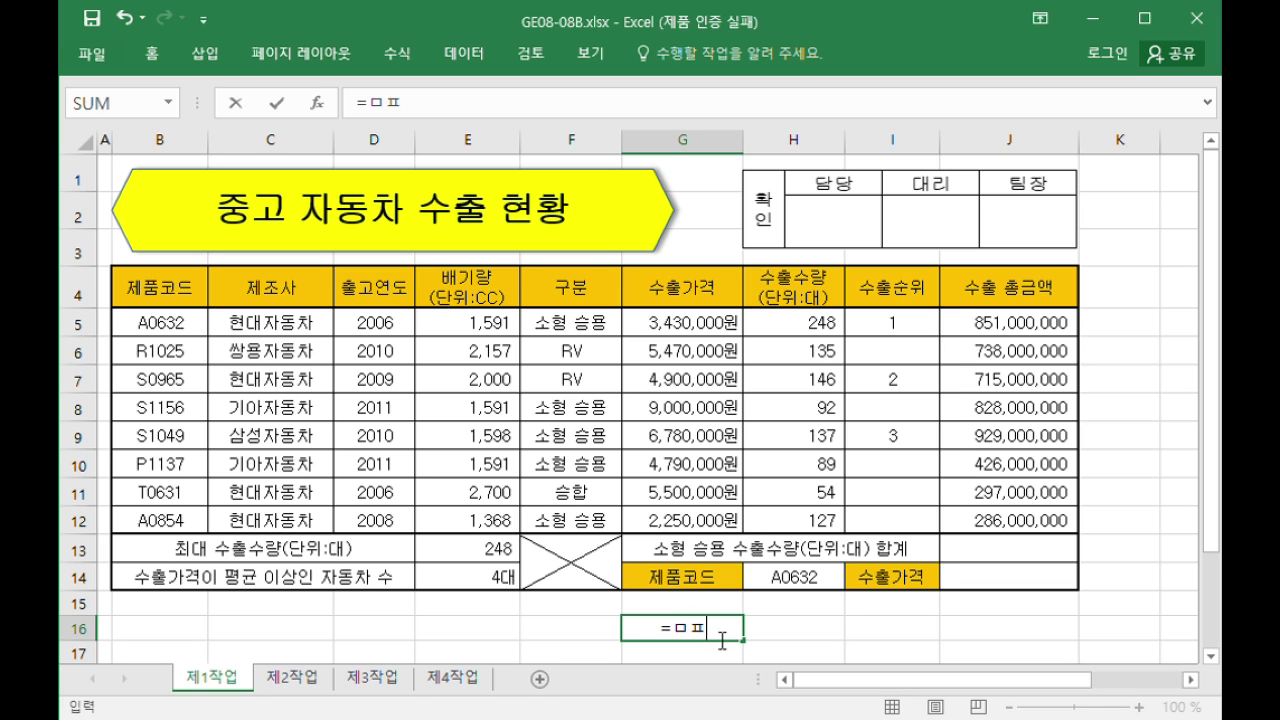
type("average(")
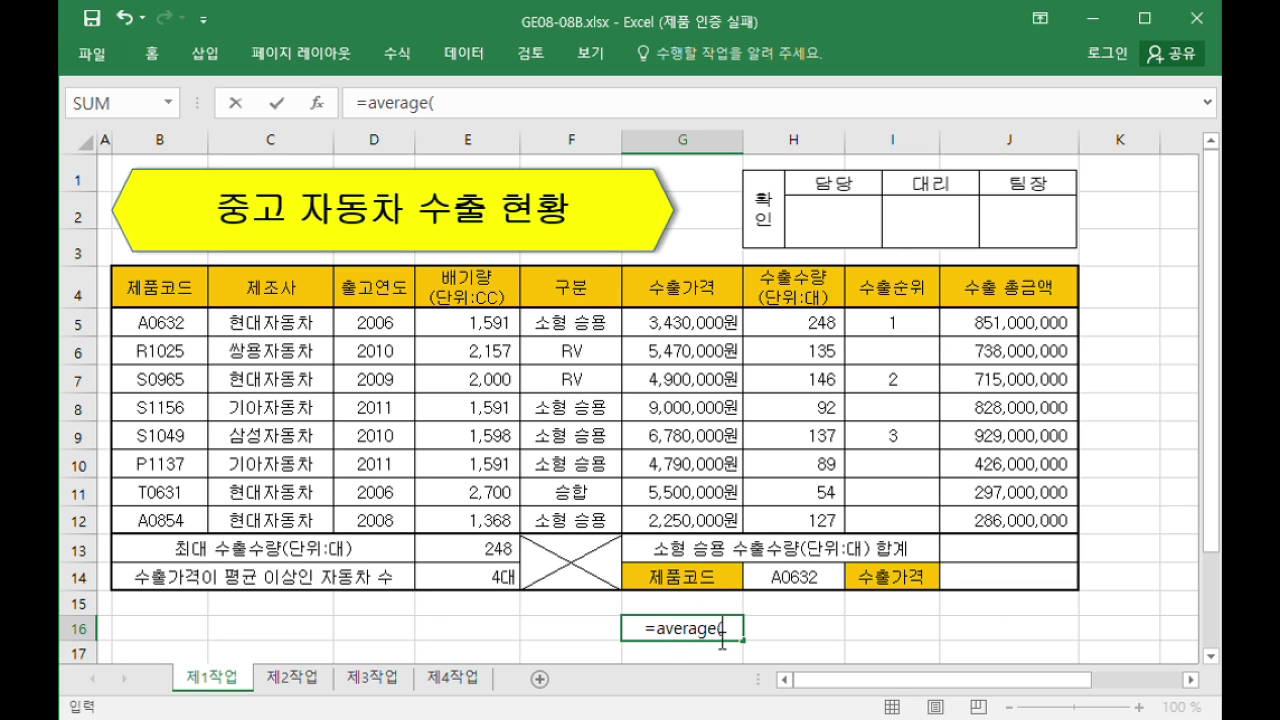
left_click_drag(700, 325, 700, 522)
type(")")
key("Return")
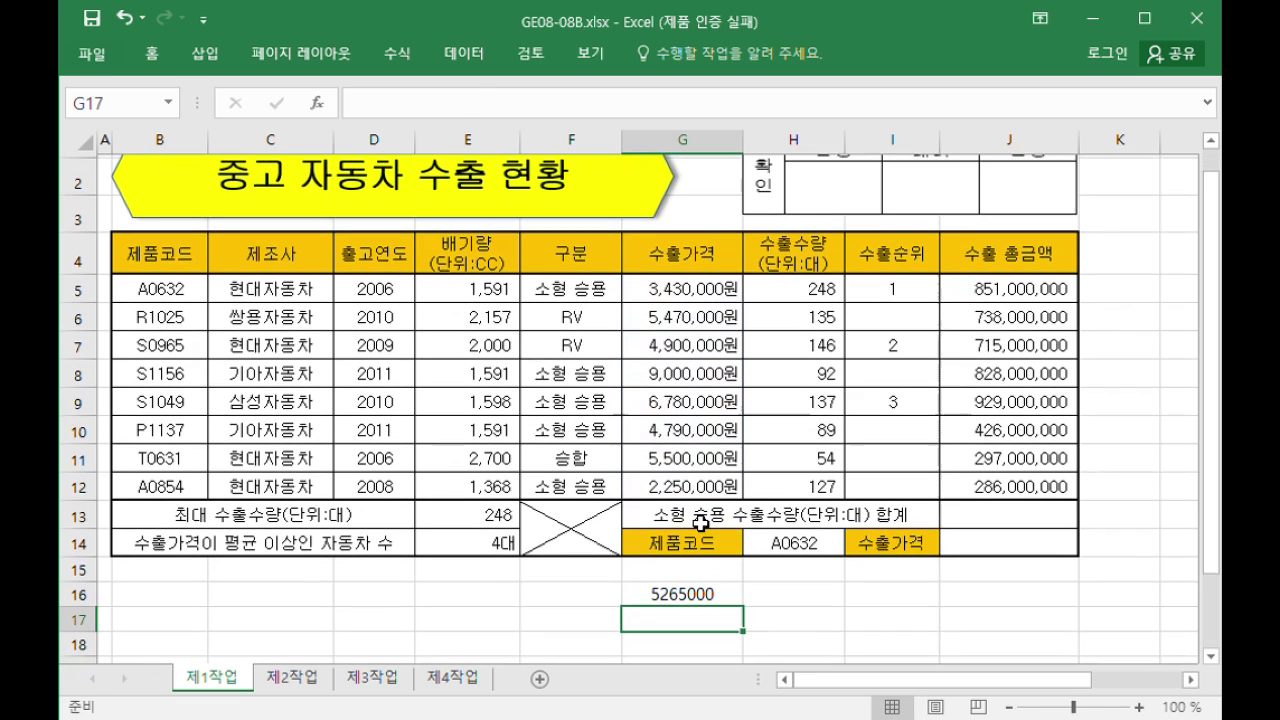
left_click(733, 600)
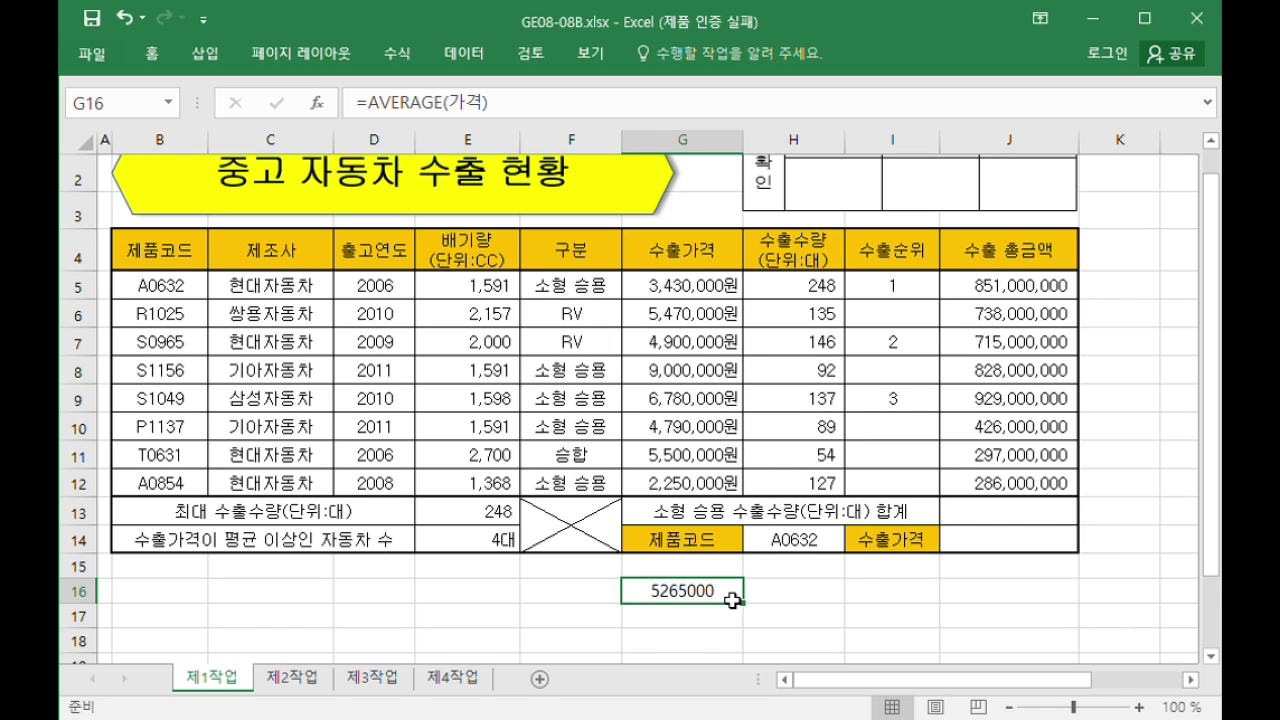
Select the export prices in G6, G8, G9 and G11 together to verify the above-average count
left_click(703, 318)
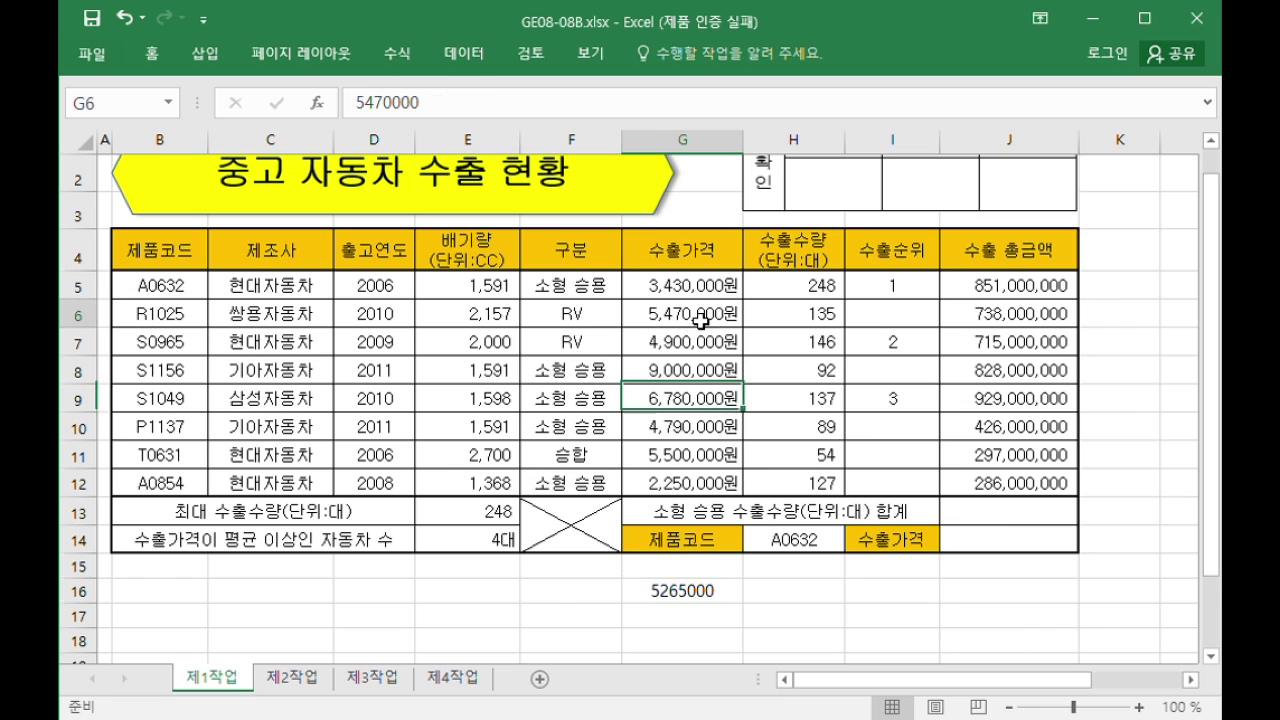
left_click(718, 368, "ctrl")
left_click(718, 400, "ctrl")
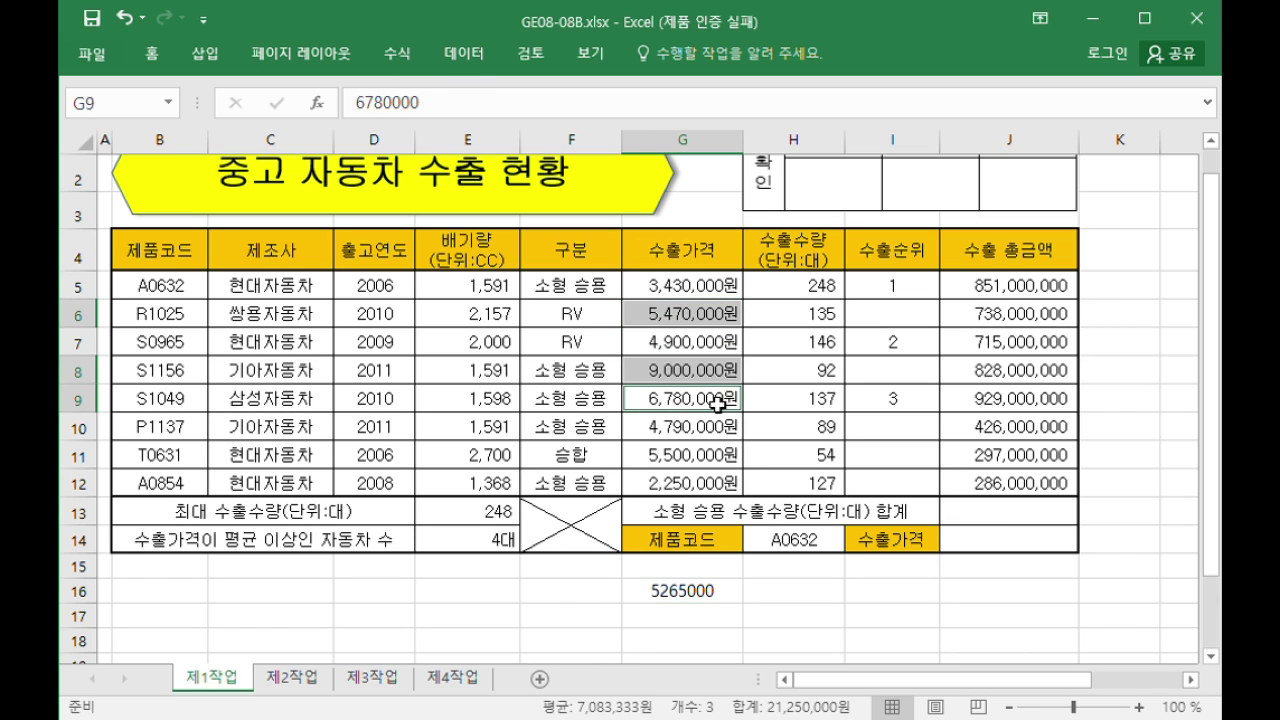
left_click(724, 456, "ctrl")
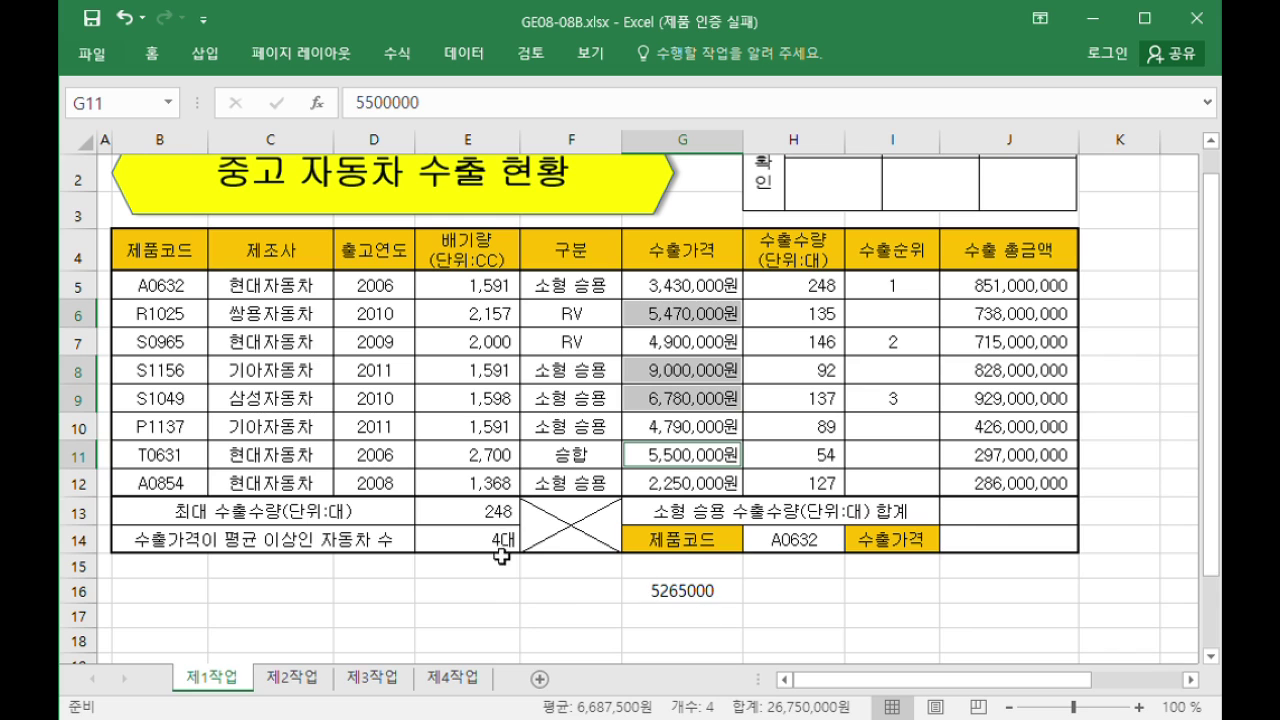
Enter =dsum(B4:H12, 7, F4:F5) in J13 to total the export quantity of the small passenger cars
left_click(1000, 513)
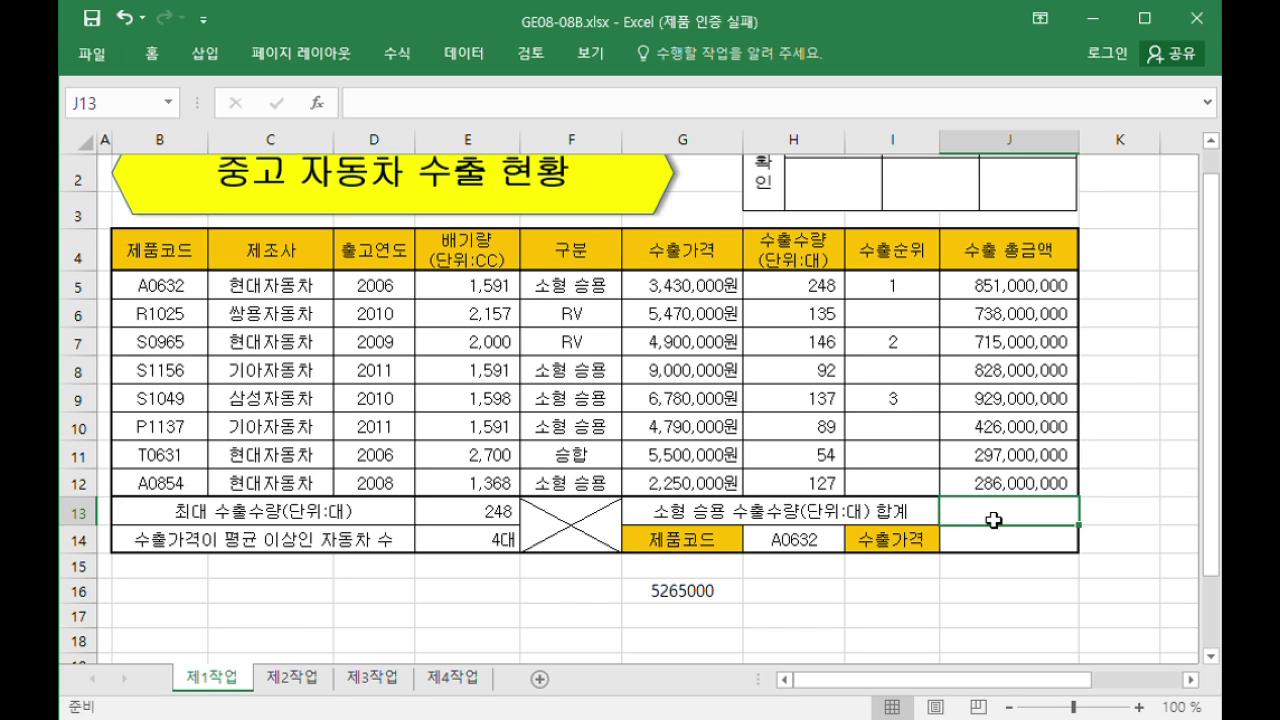
type("=dsu")
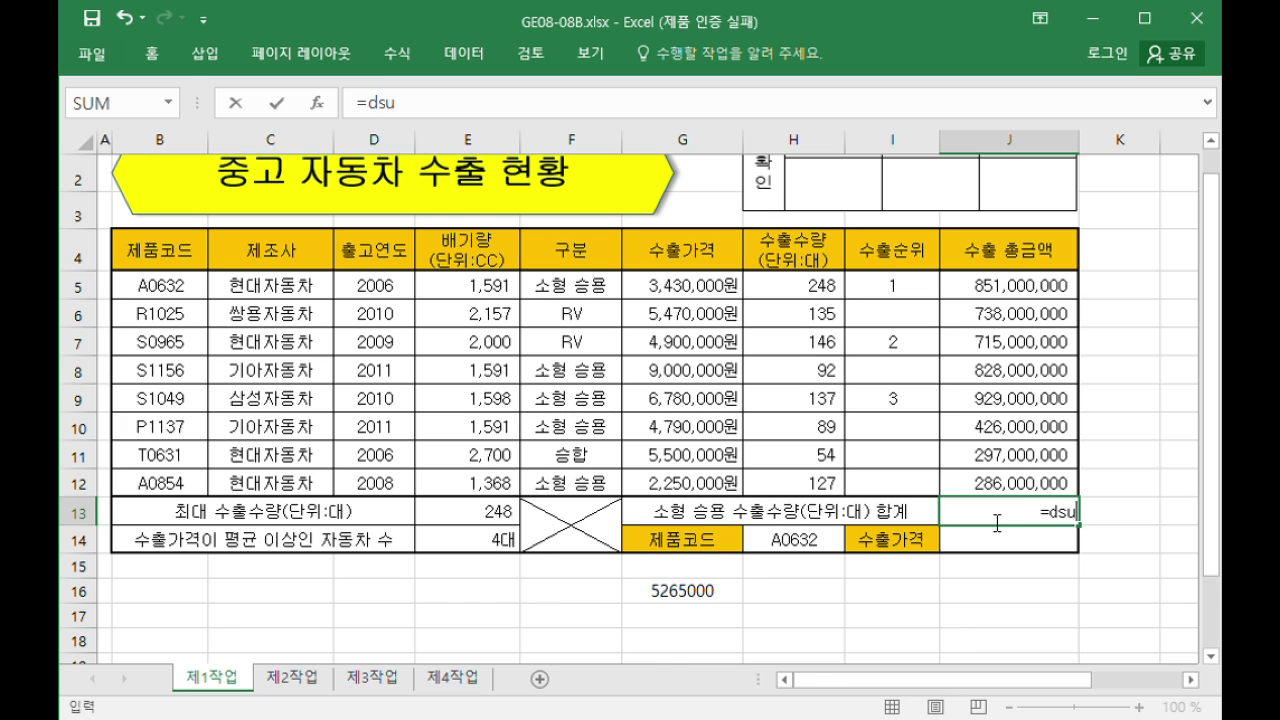
type("m(")
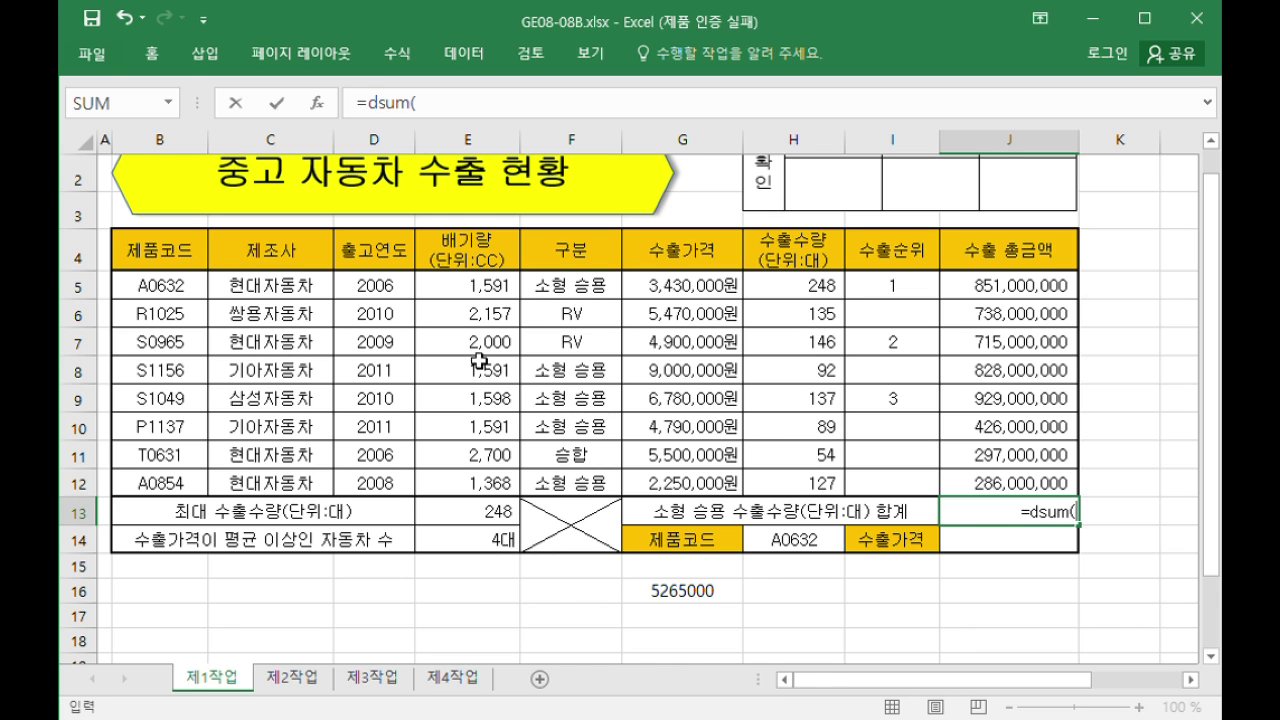
left_click_drag(165, 258, 838, 492)
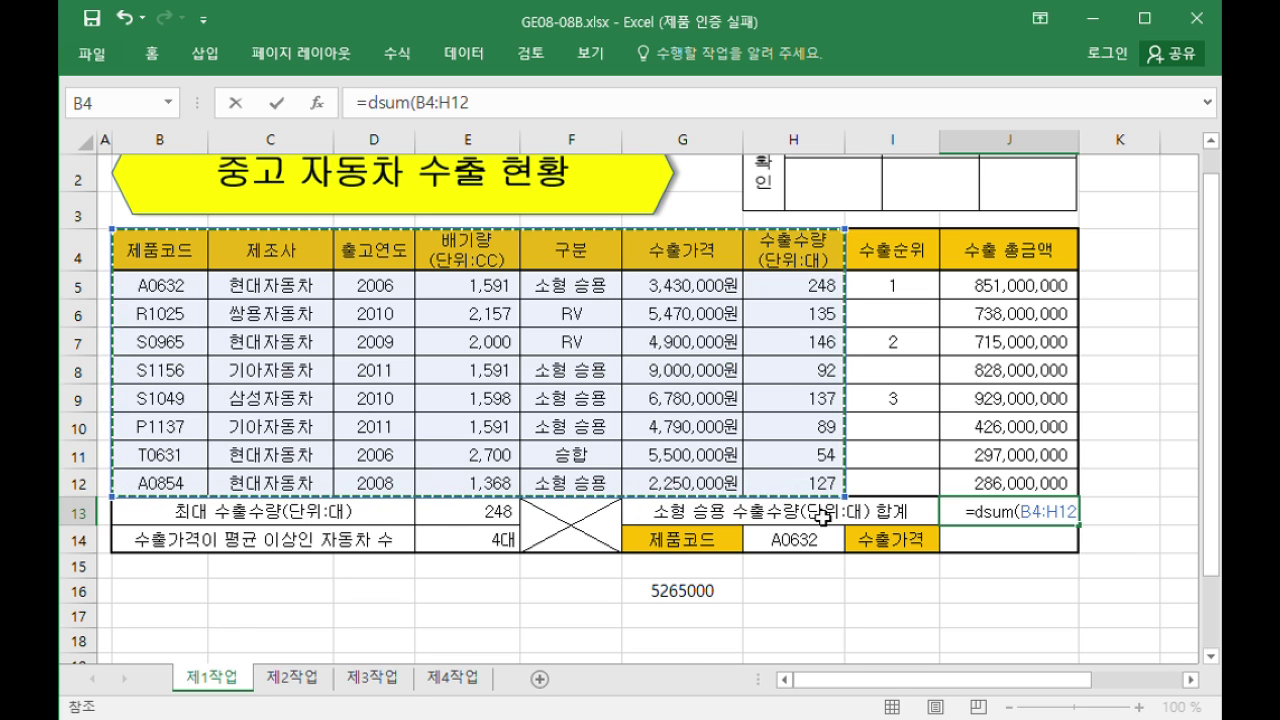
type(",")
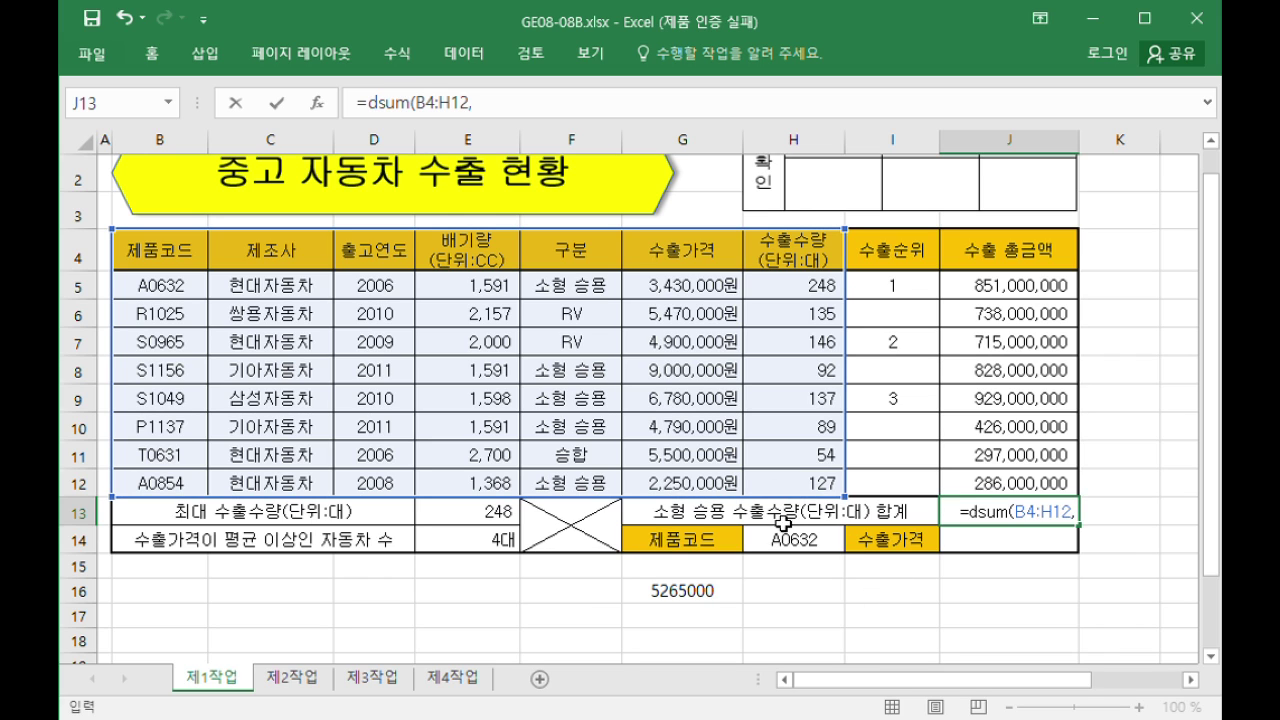
left_click(789, 250)
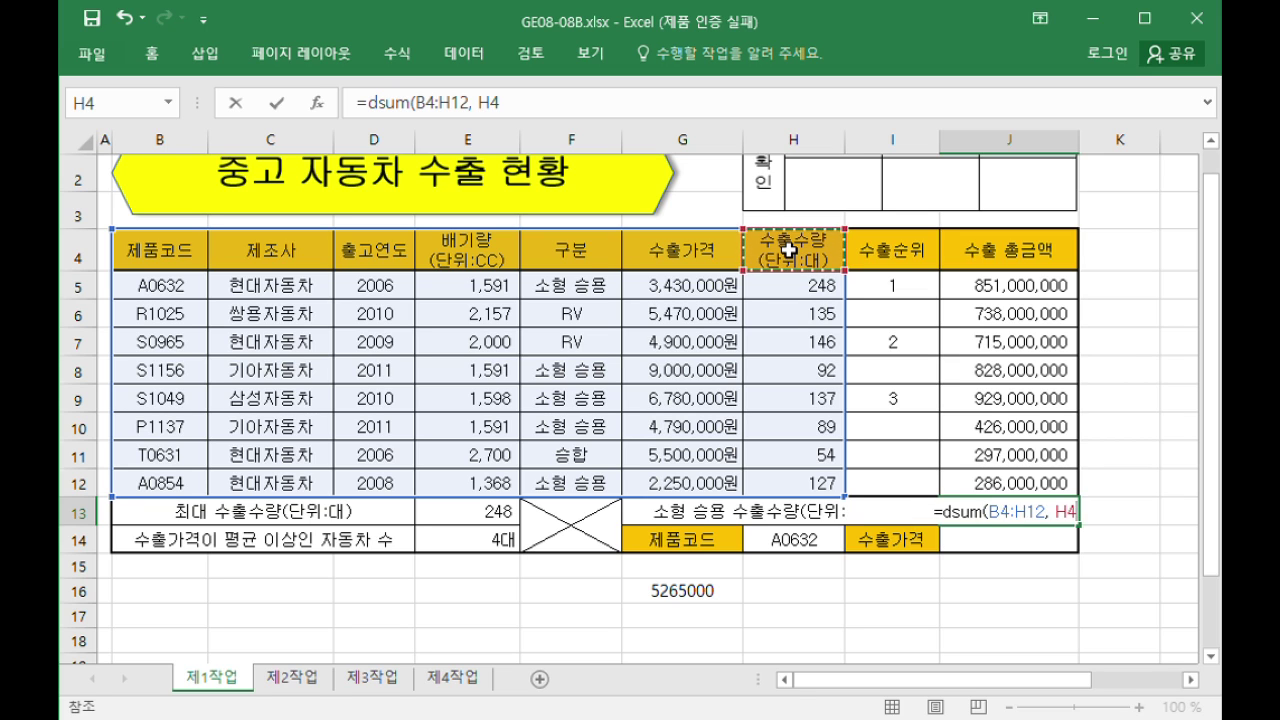
key("BackSpace")
key("BackSpace")
type("7")
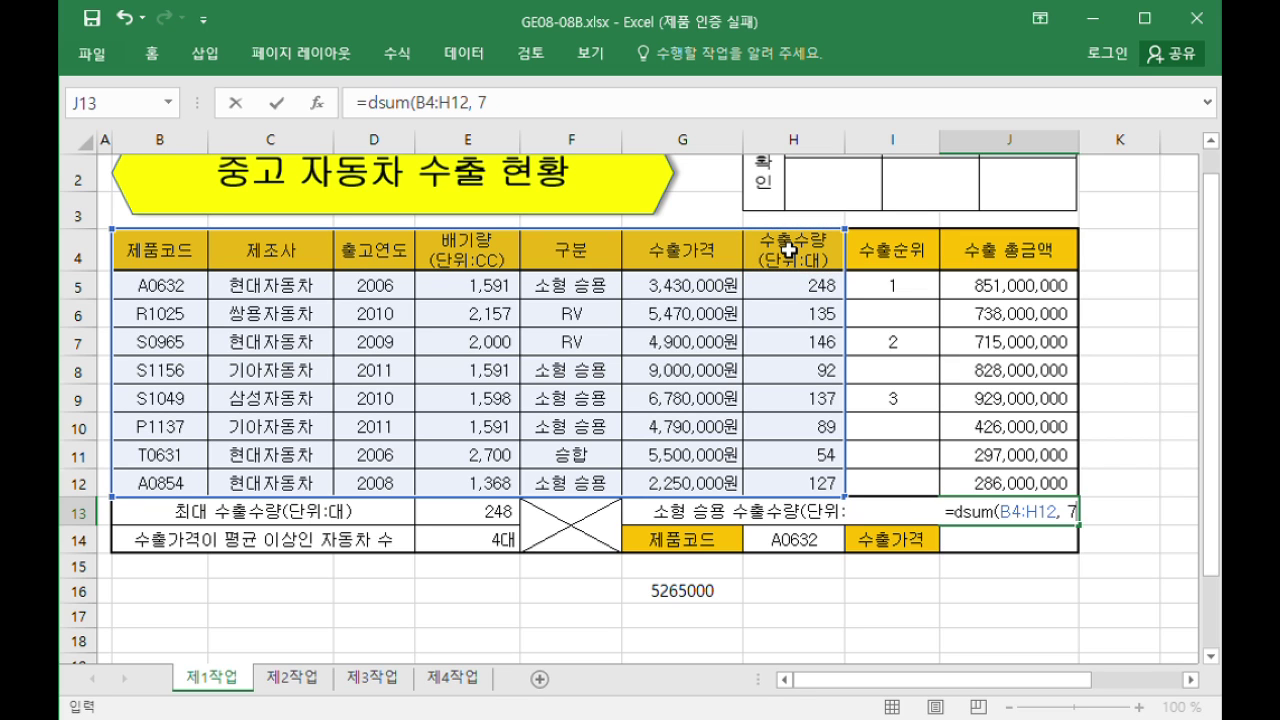
type(",")
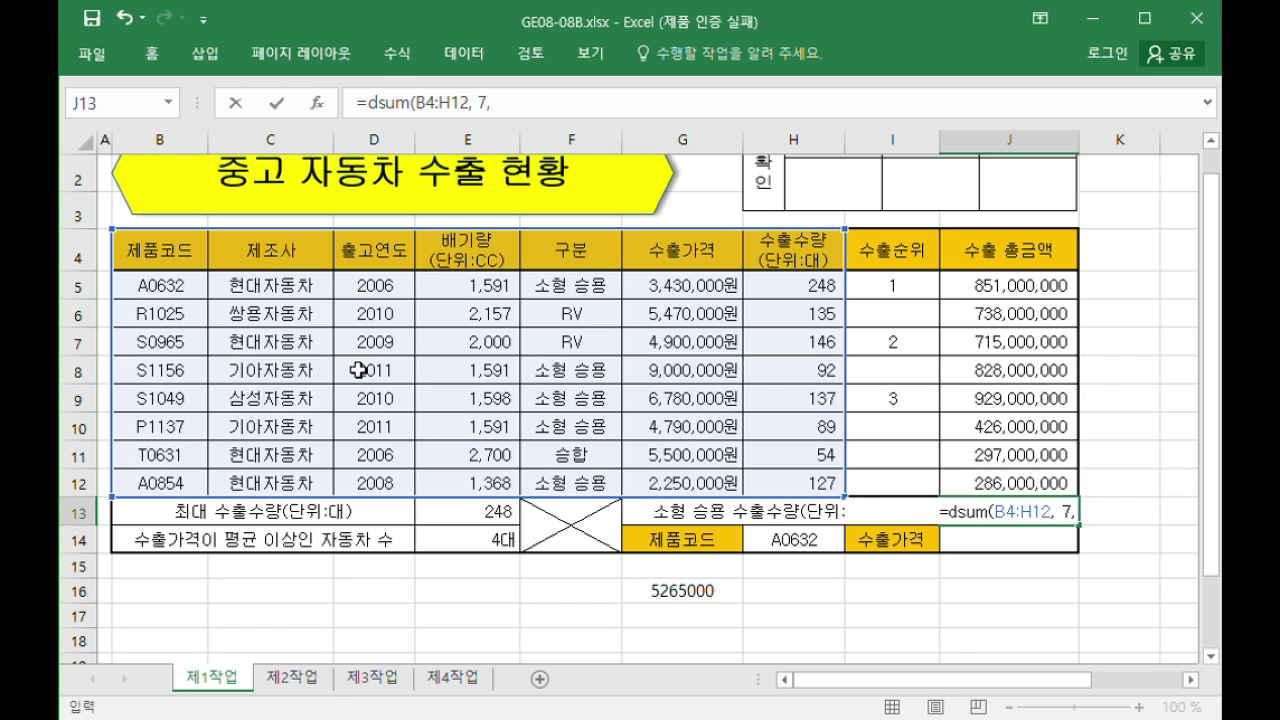
left_click_drag(584, 255, 590, 282)
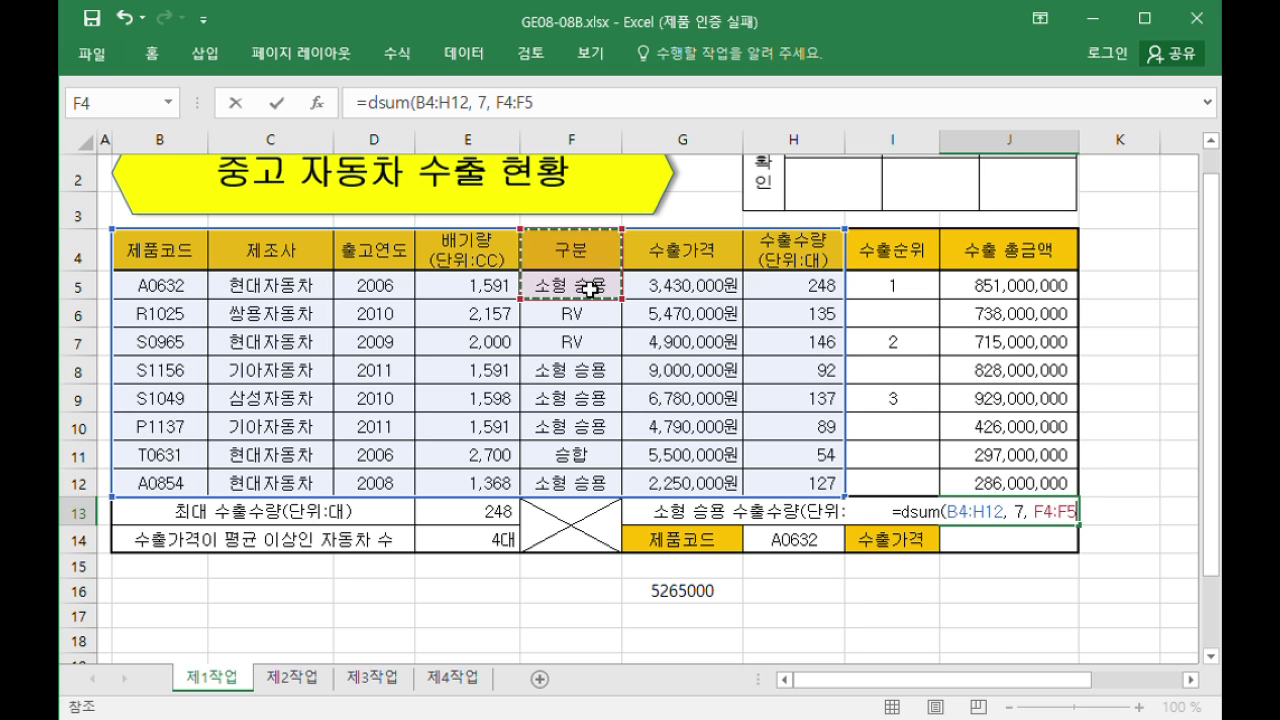
type(")")
key("Return")
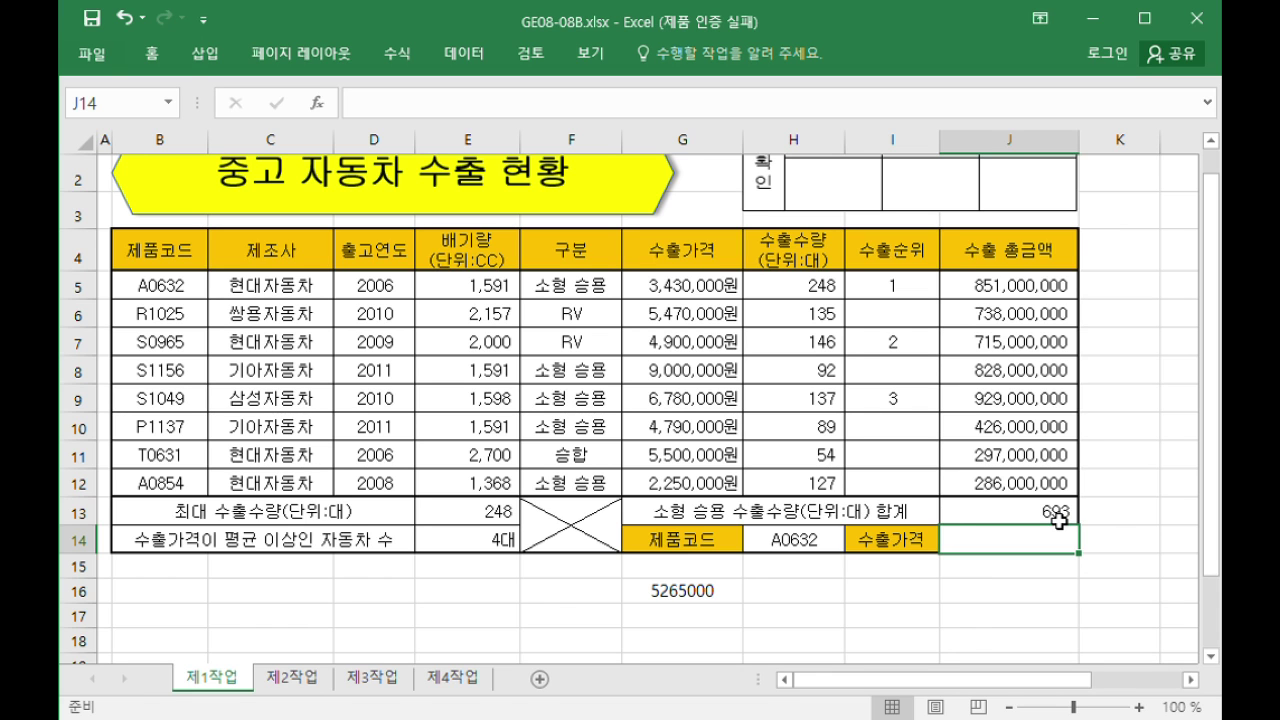
Select the data range B5:G12, from product code to export price, to review the lookup table
scroll(1025, 545, "down", 1)
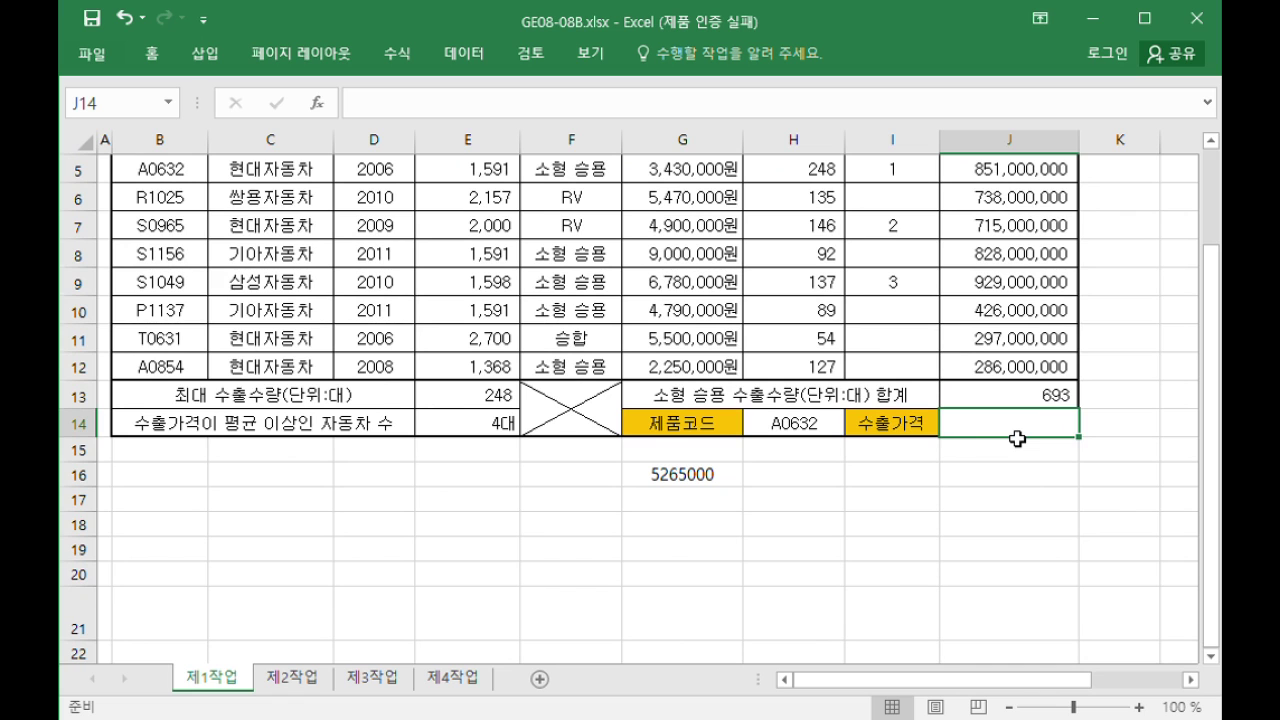
scroll(735, 422, "up", 2)
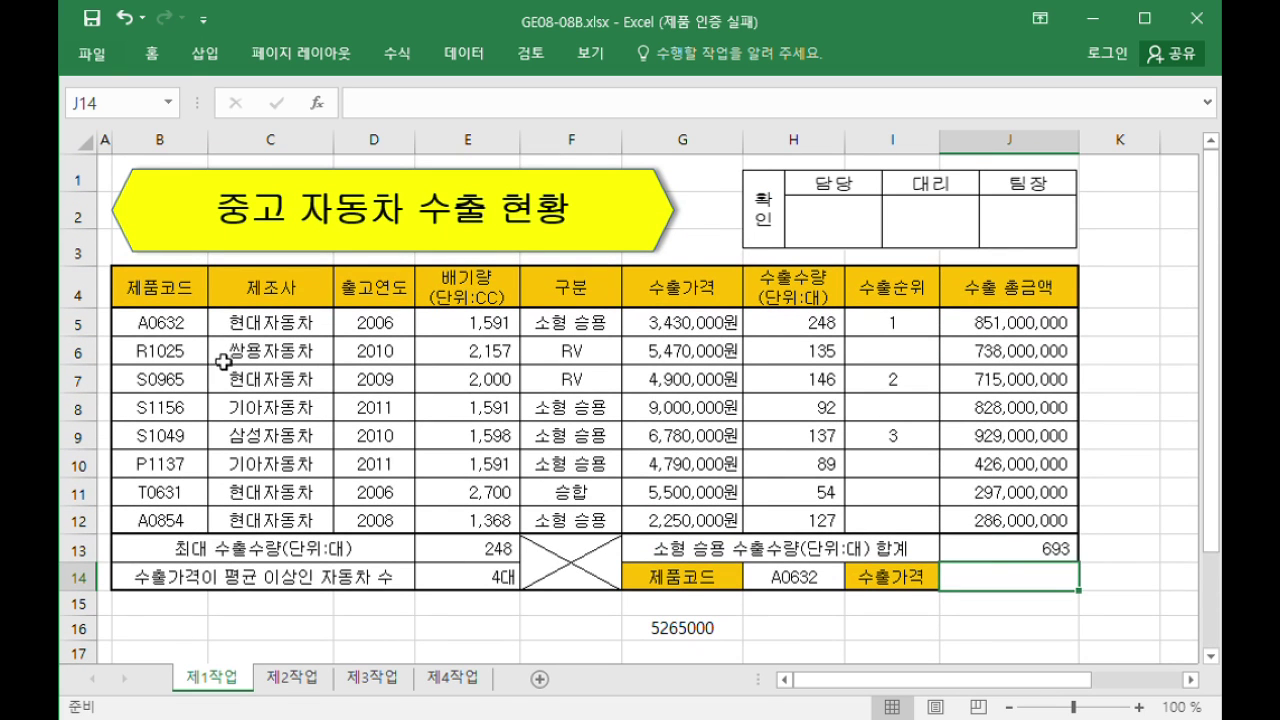
left_click(165, 330)
left_click_drag(166, 331, 678, 545)
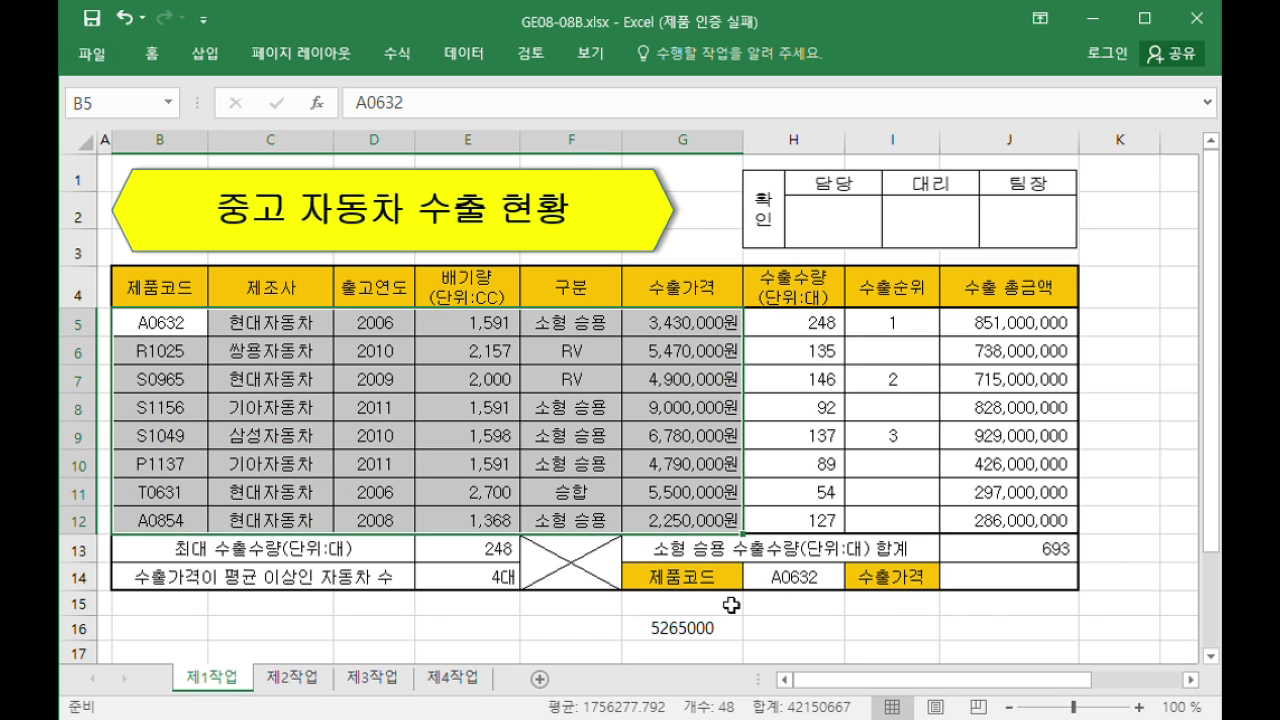
Enter =vlookup(H14, B4:G12, 6, false) in J14 to look up the export price of the product code in H14
left_click(1034, 578)
scroll(1043, 582, "down", 2)
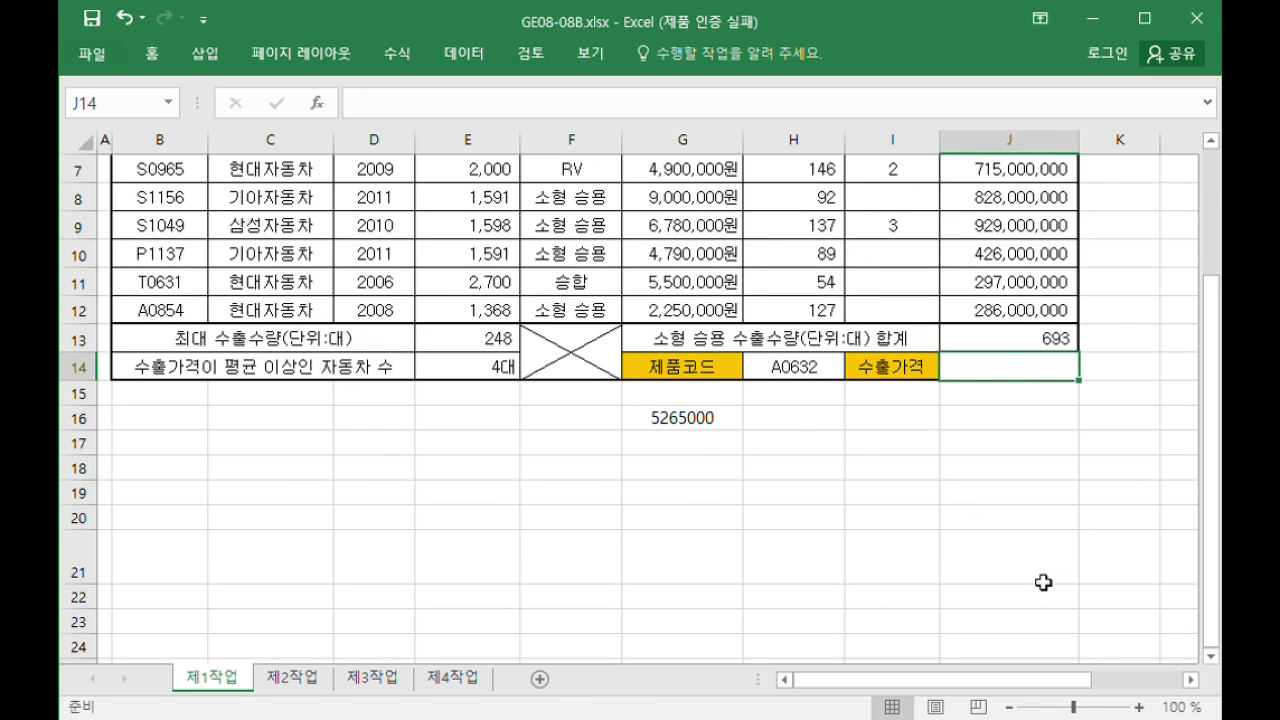
type("=vlookup(")
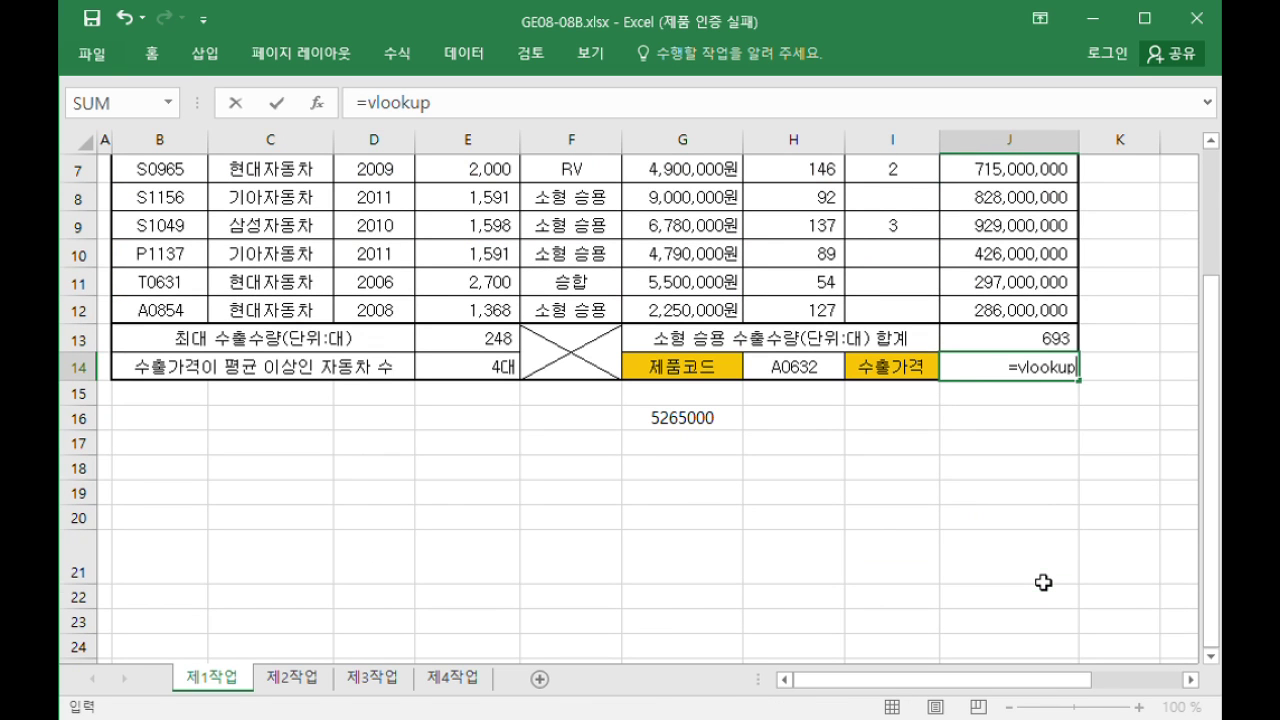
left_click(820, 367)
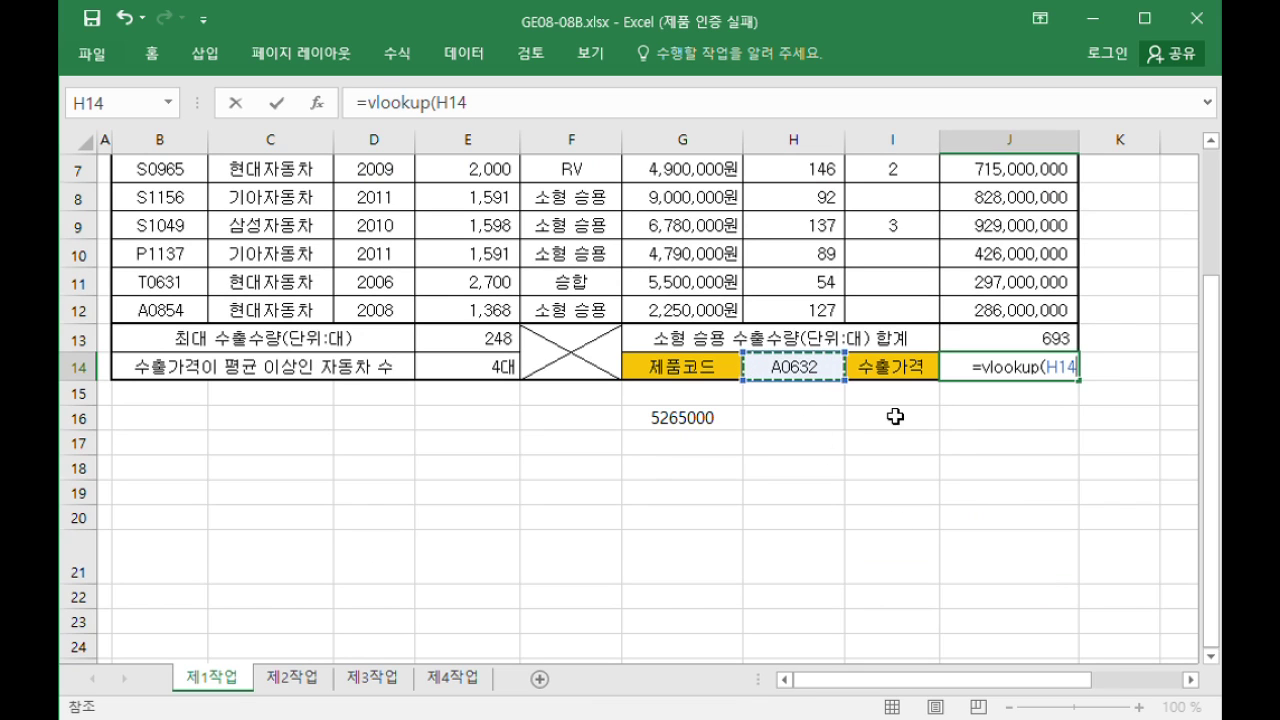
type(",")
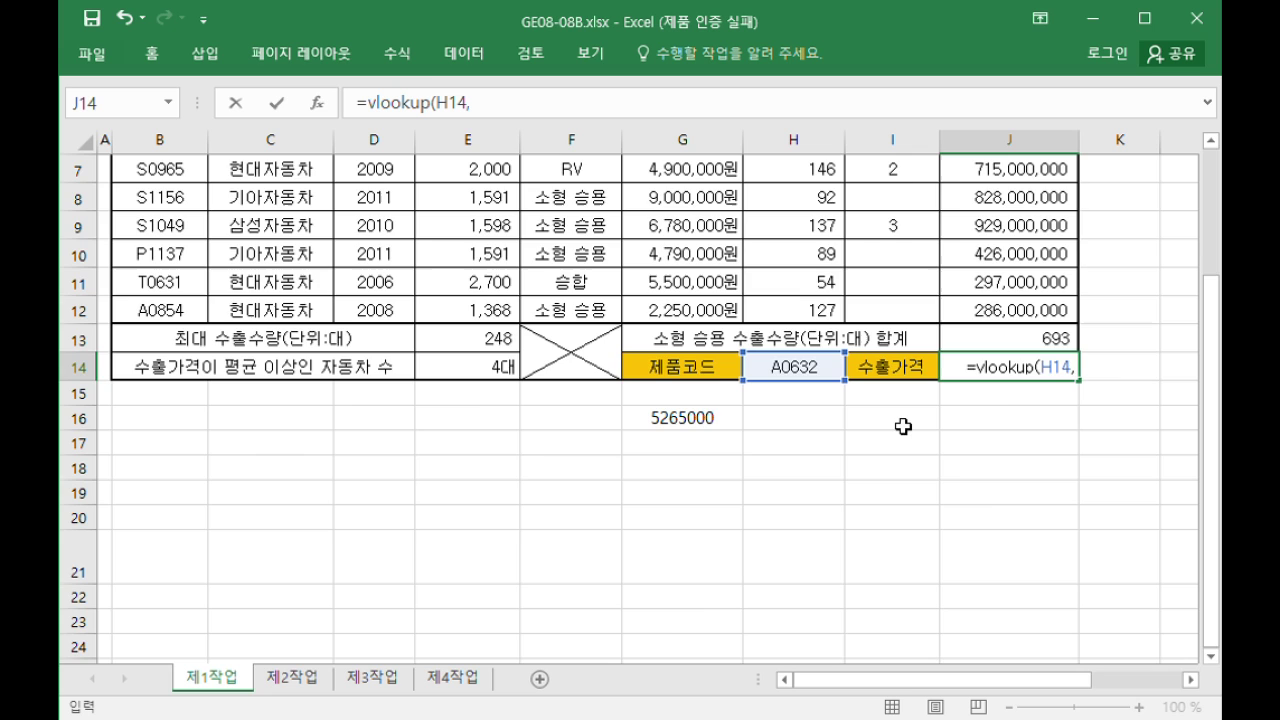
scroll(210, 330, "up", 2)
left_click_drag(165, 292, 680, 522)
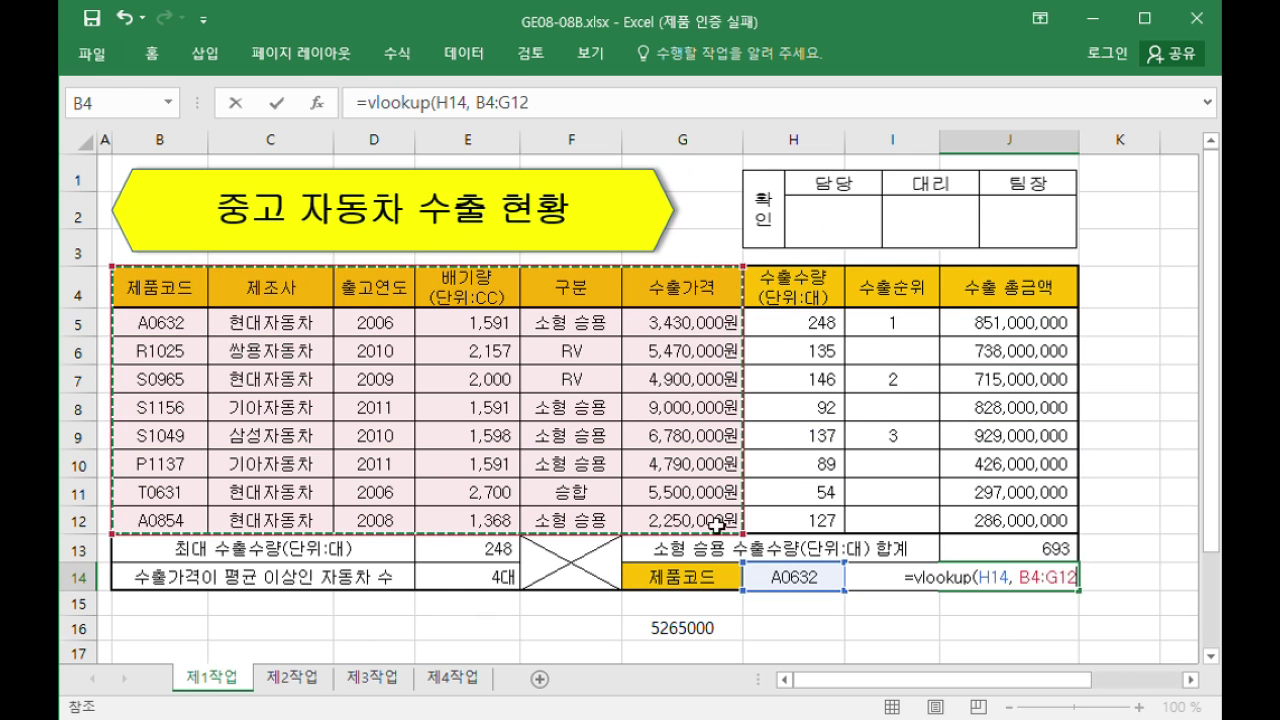
scroll(975, 553, "down", 2)
scroll(975, 553, "down", 1)
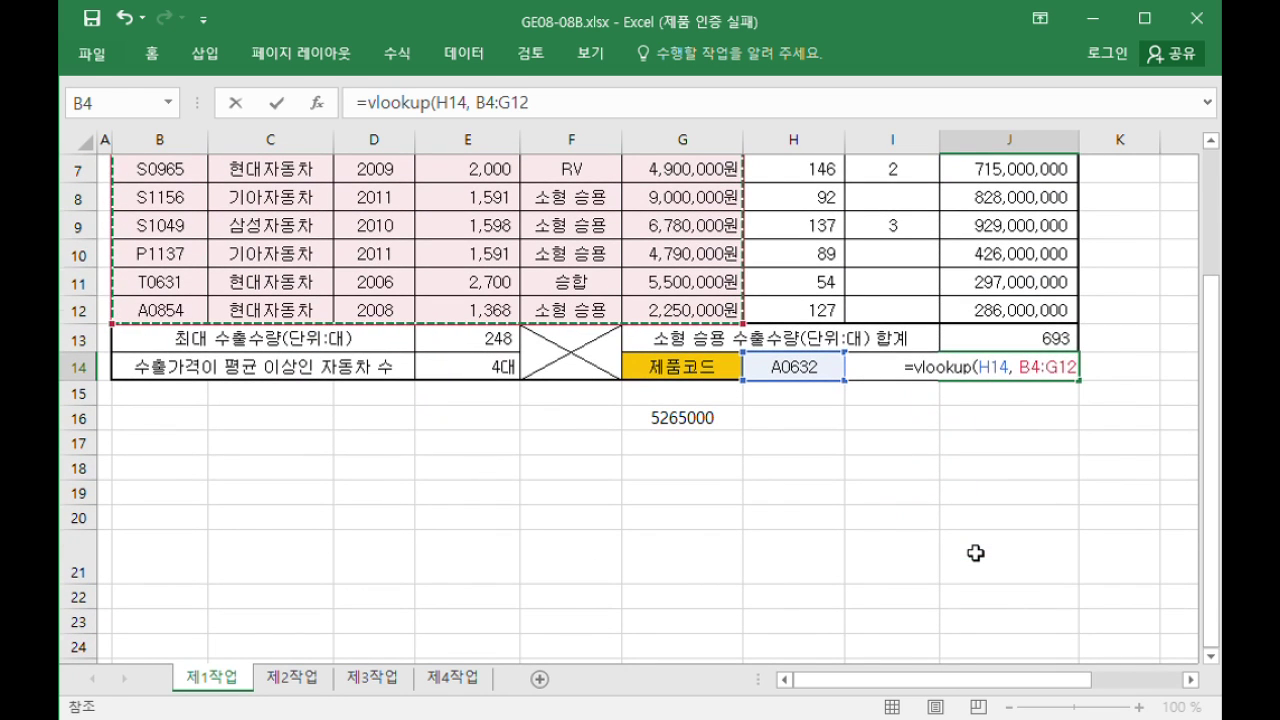
type(",")
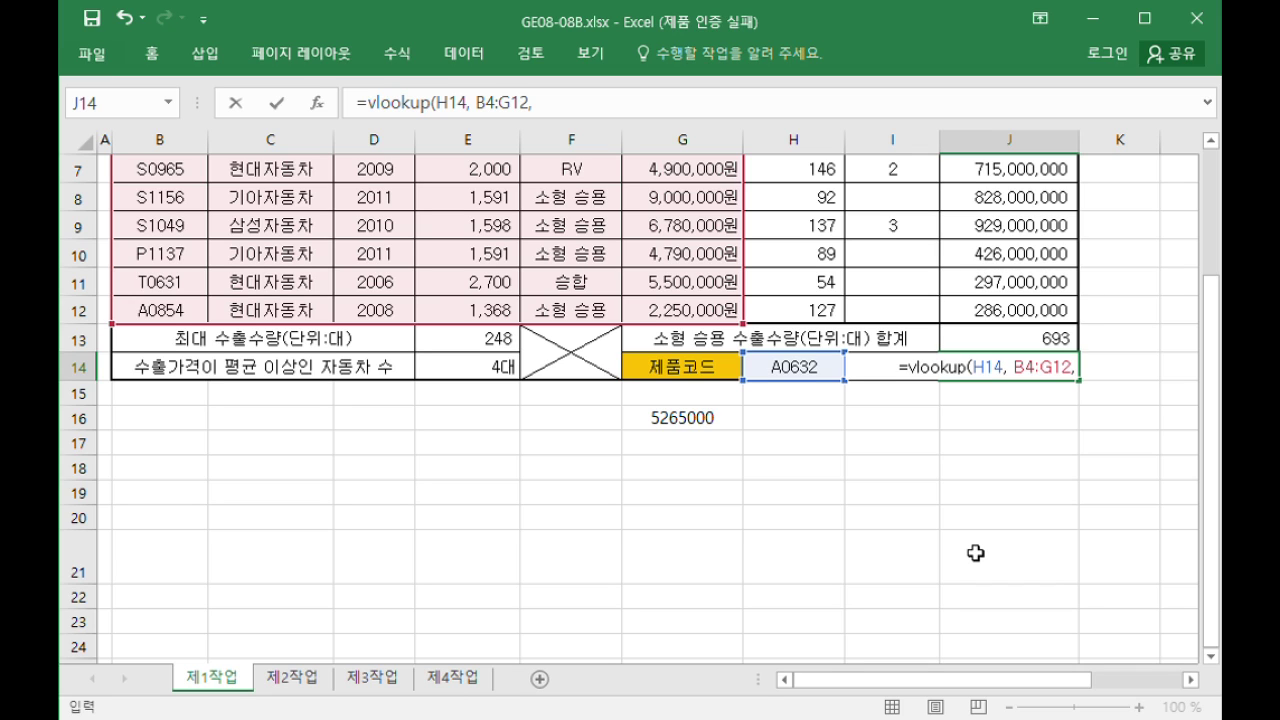
type(" 6")
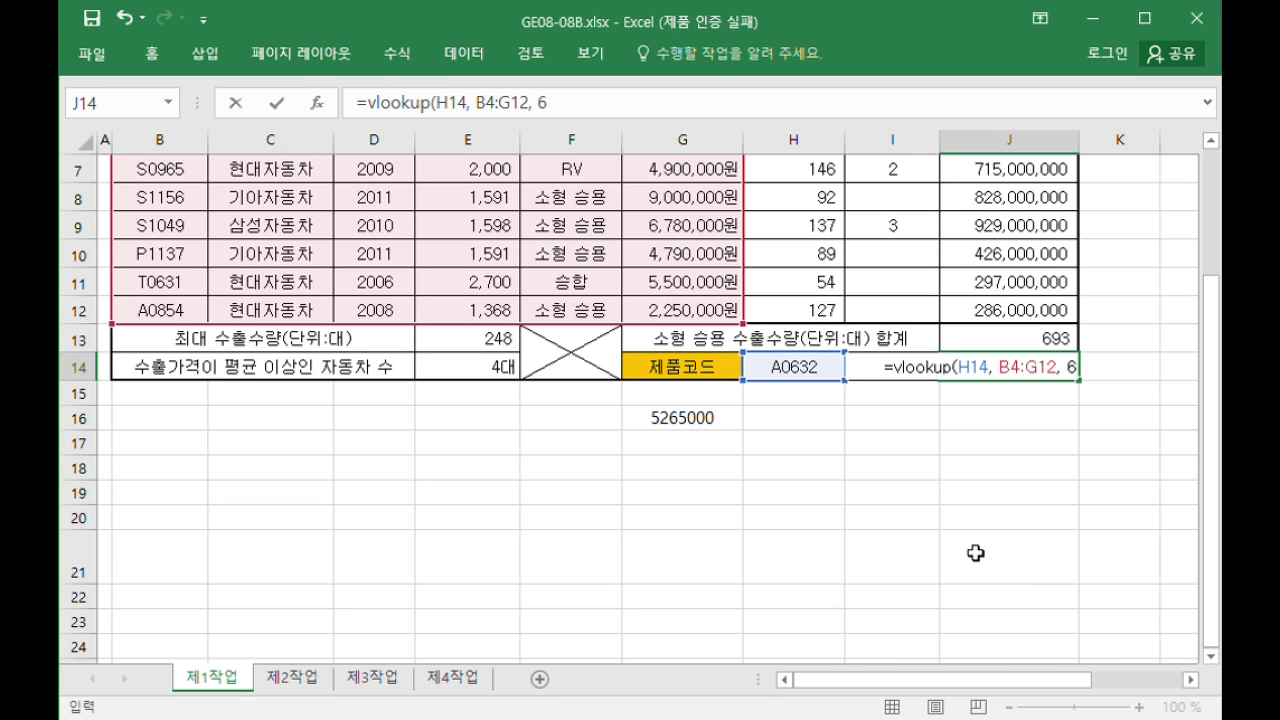
type(", false)")
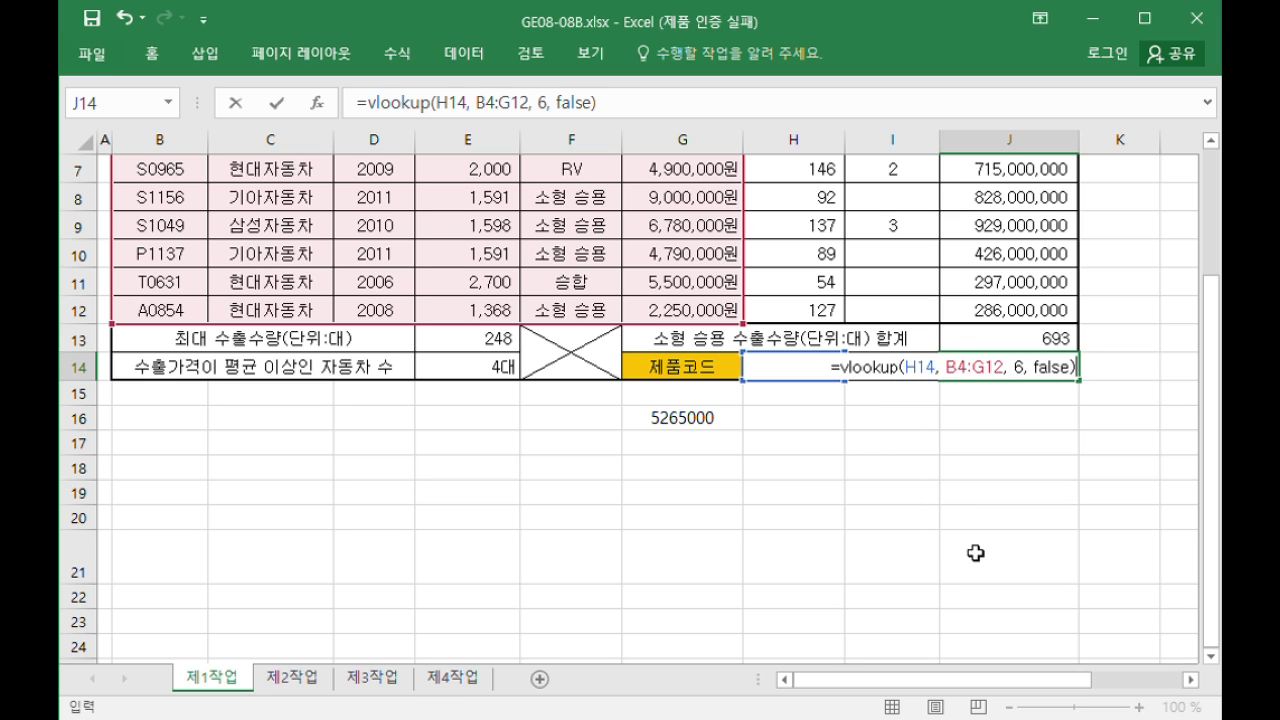
key("Return")
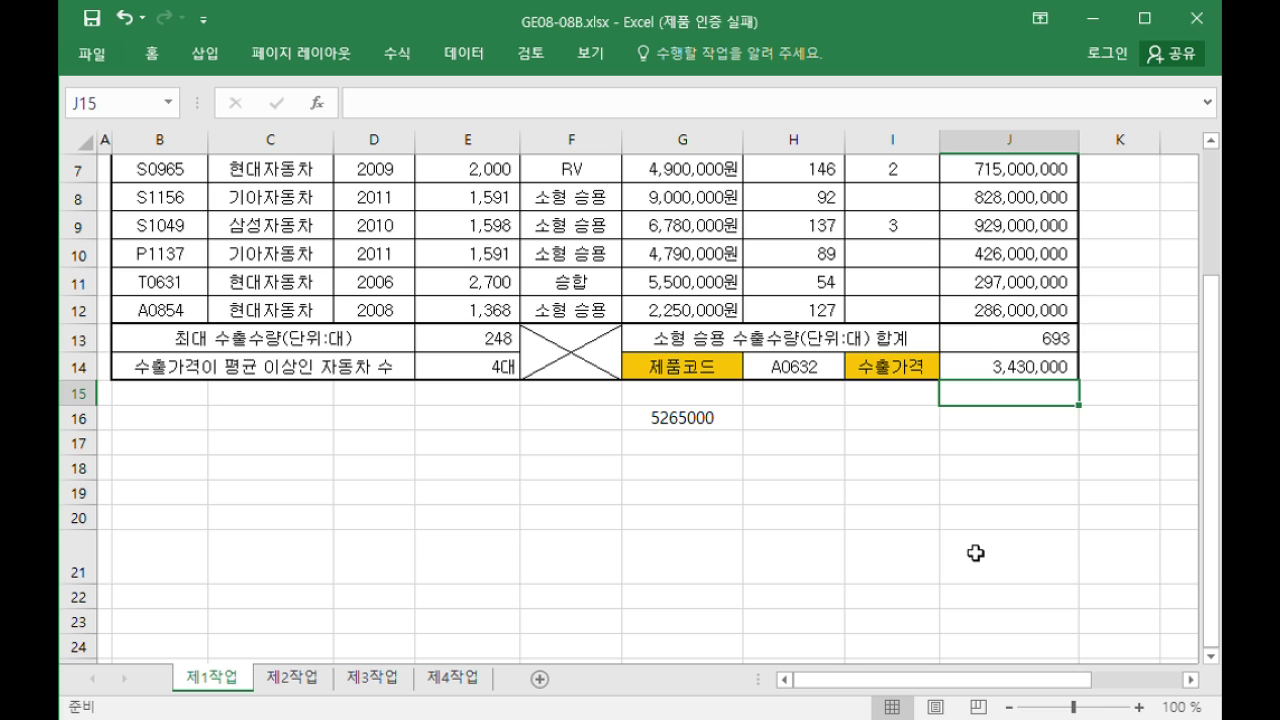
Compare the lookup result in J14 with the export price in product A0632's row
scroll(978, 553, "up", 1)
left_click(985, 465)
left_click(163, 216)
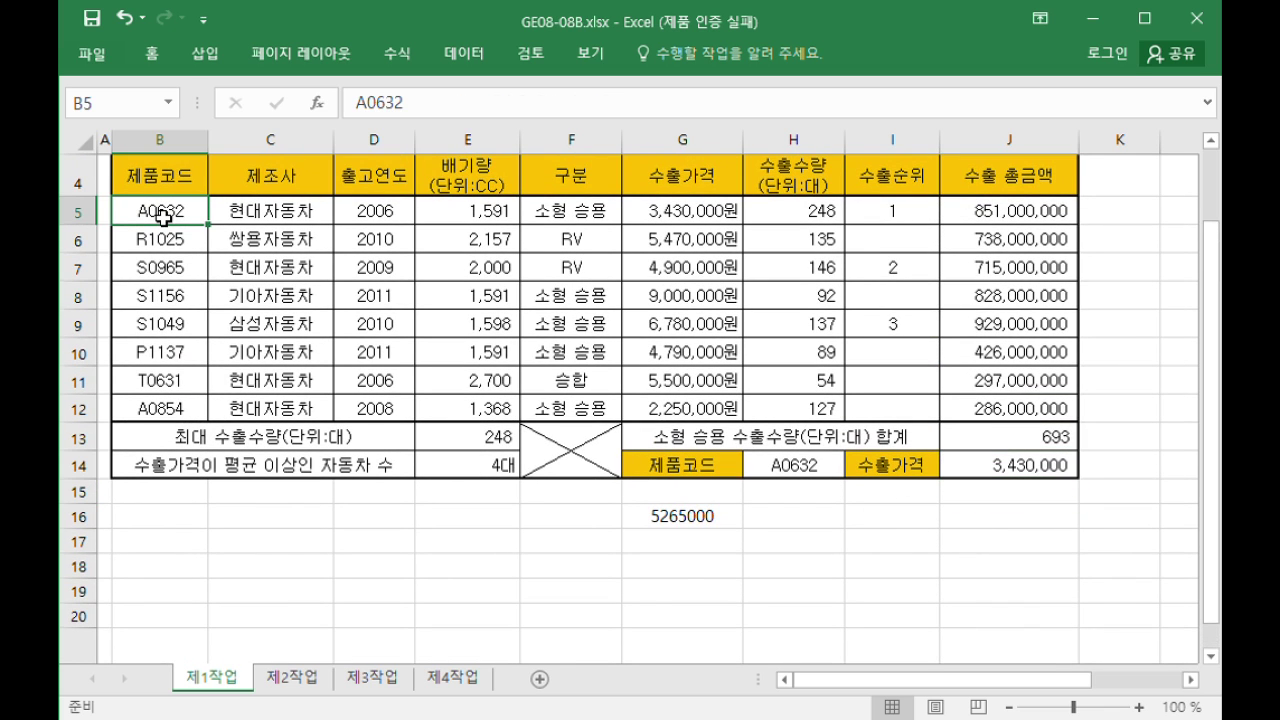
left_click(703, 217)
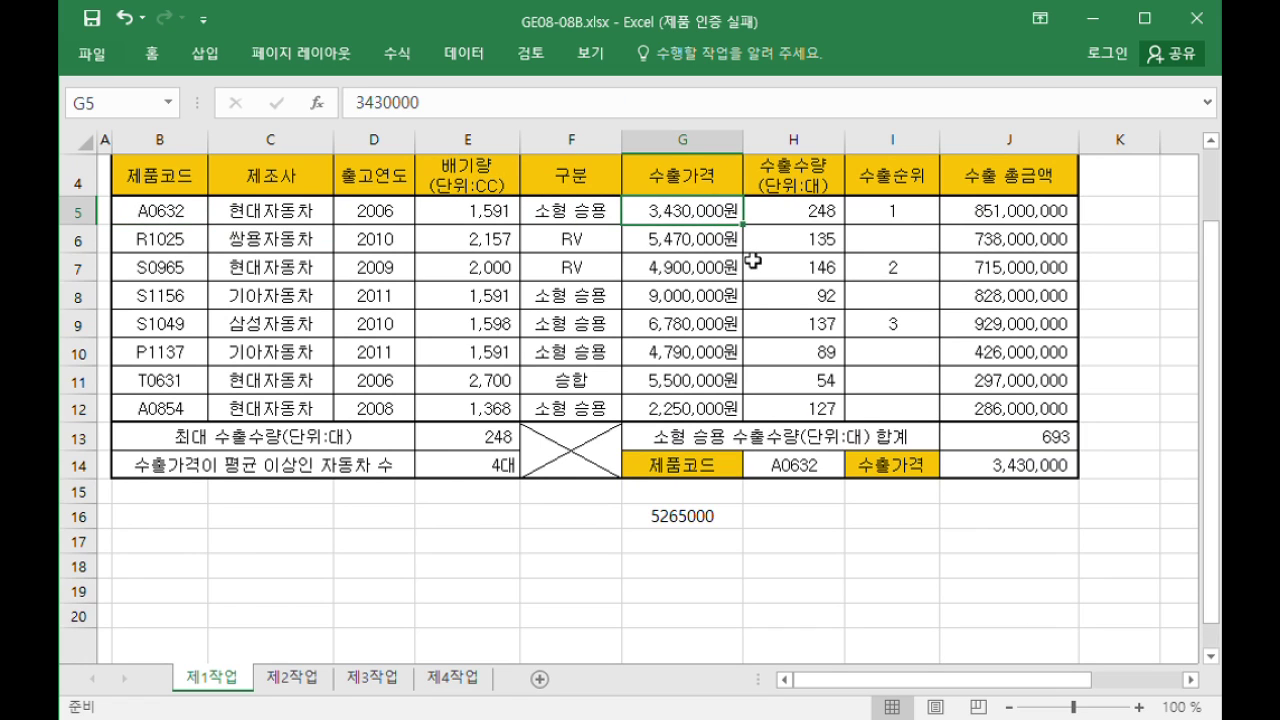
Choose product code S1156 from the list in H14
left_click(805, 468)
left_click(868, 470)
left_click(814, 472)
left_click(855, 472)
left_click(796, 530)
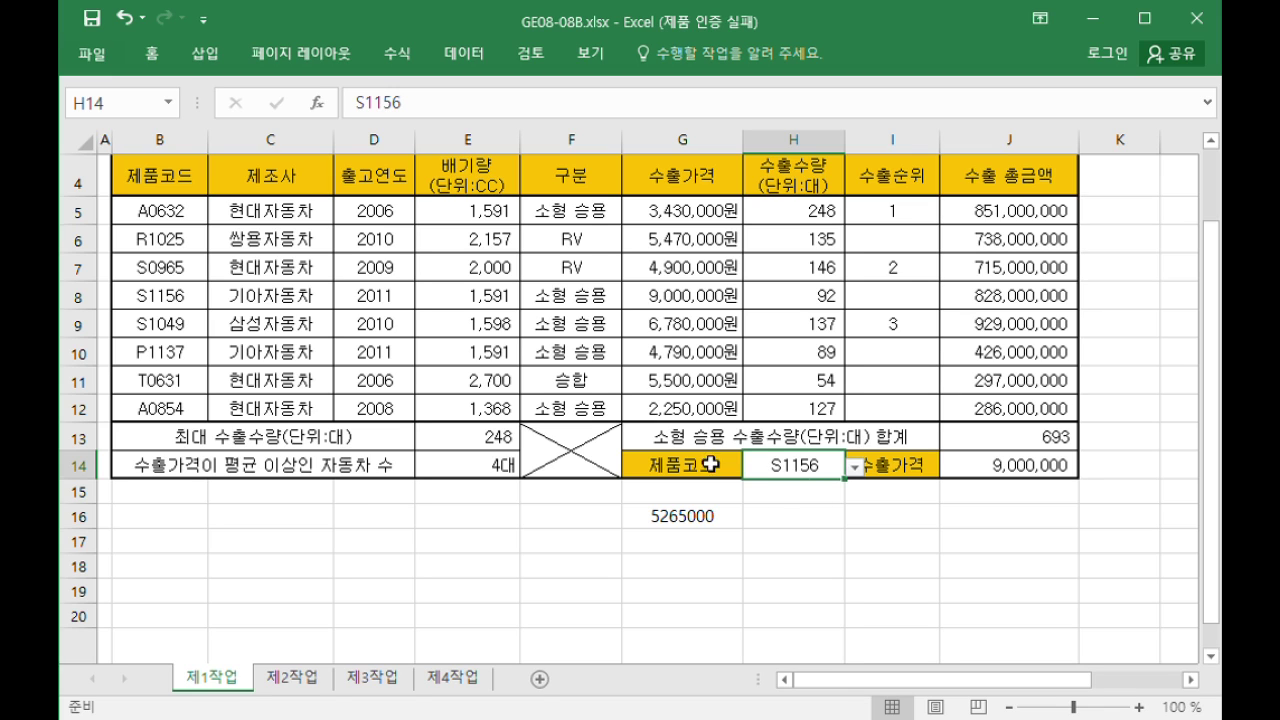
Check product S1156's export price in G8 against the lookup result in J14
left_click_drag(148, 305, 692, 301)
left_click(693, 302)
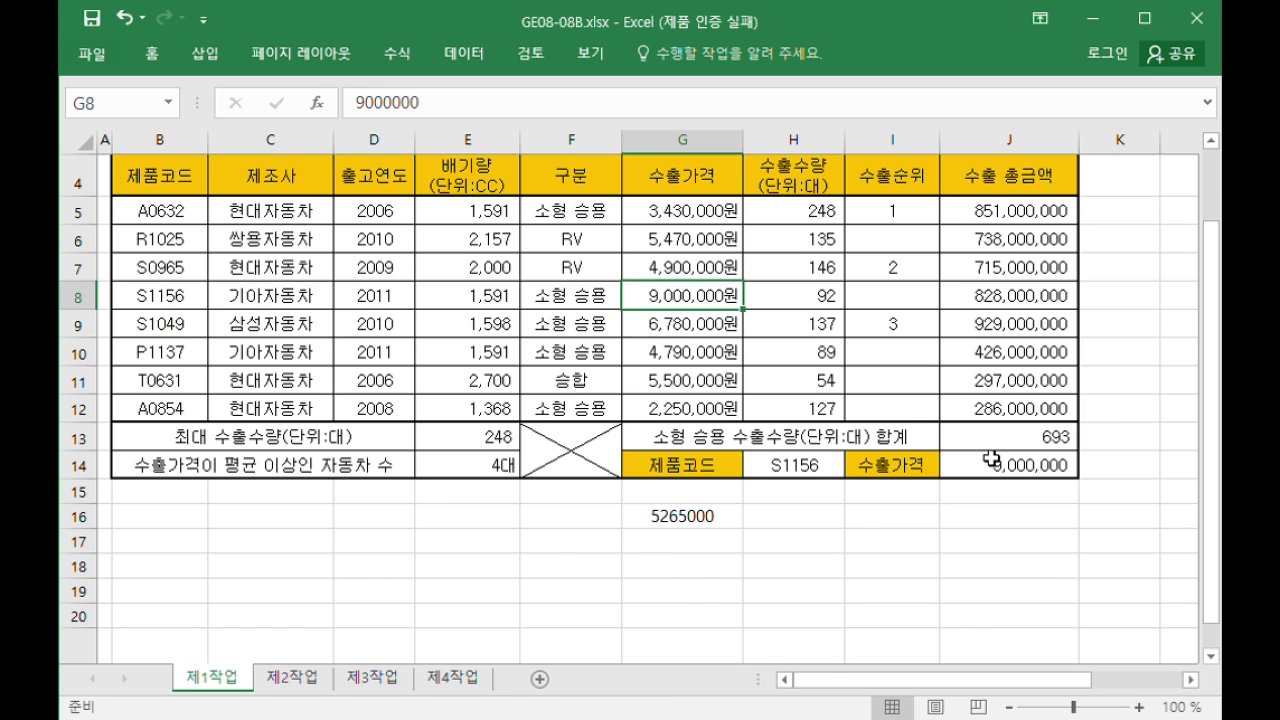
left_click(1040, 468)
Enter =$G5>=6000000 in the empty cell C16 to test the conditional formatting criterion, with only the column reference fixed
scroll(800, 440, "up", 1)
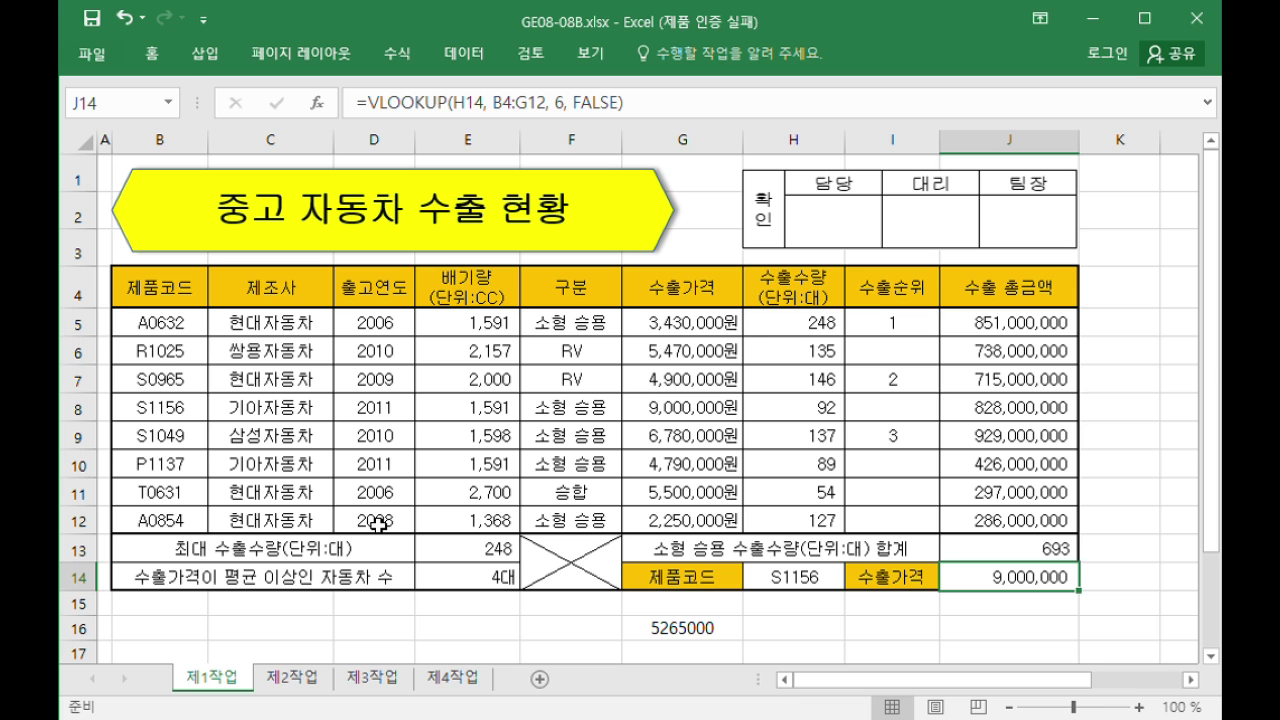
scroll(205, 480, "down", 1)
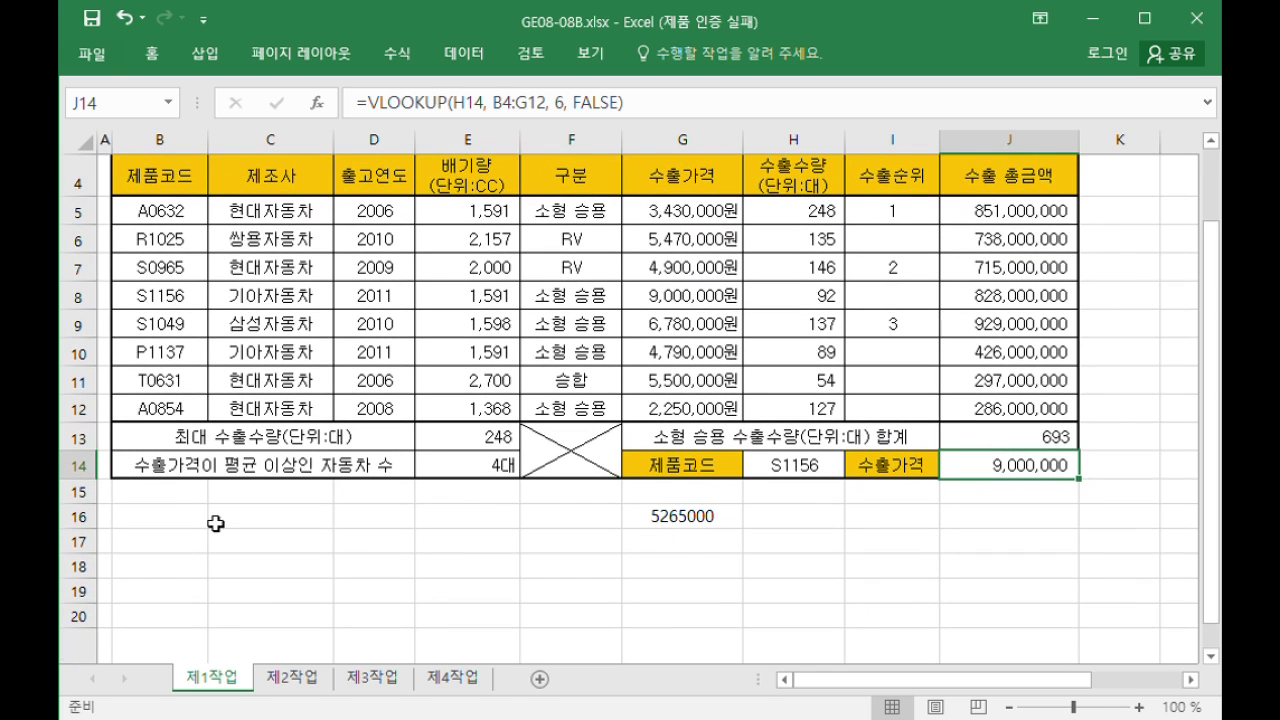
left_click(289, 524)
type("=")
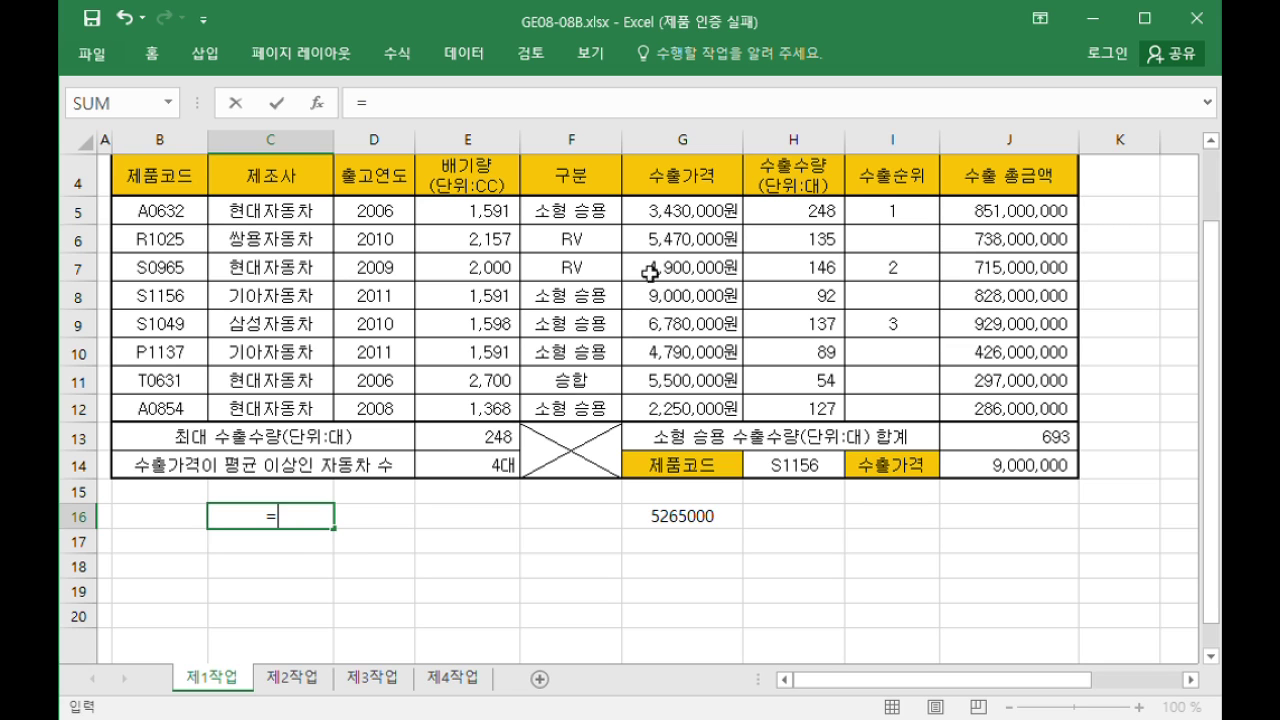
left_click(686, 218)
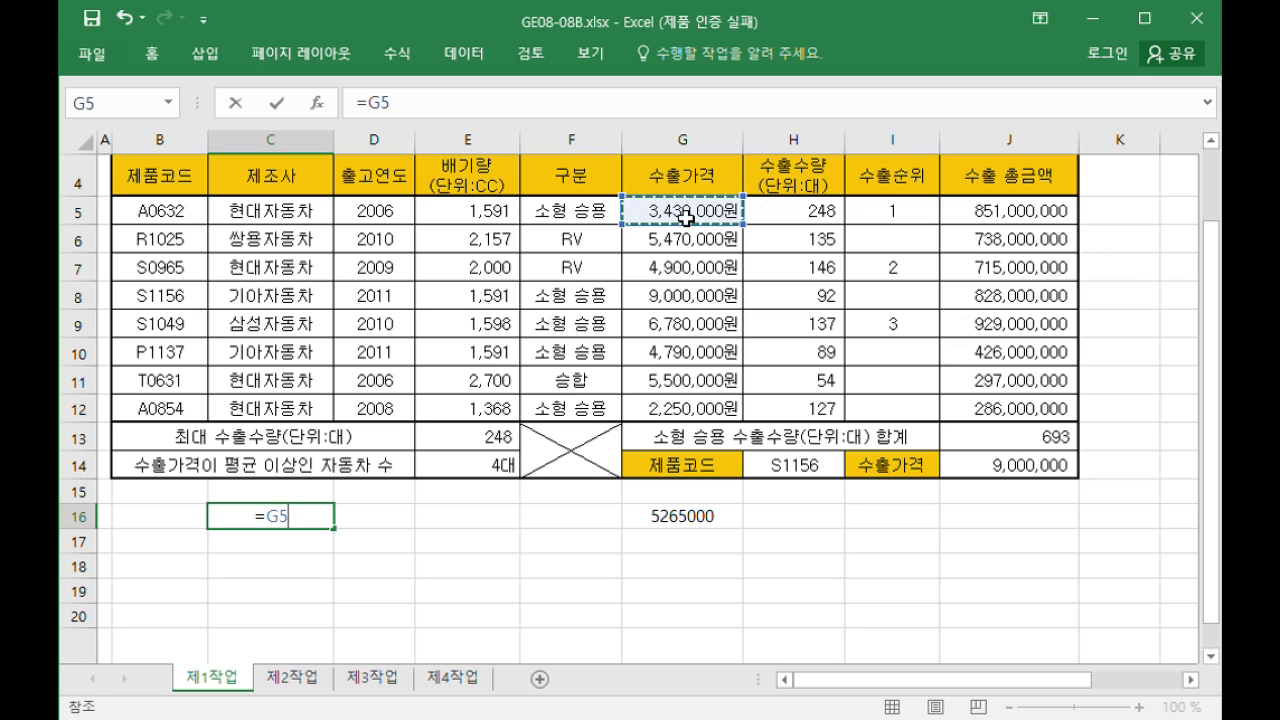
key("F4")
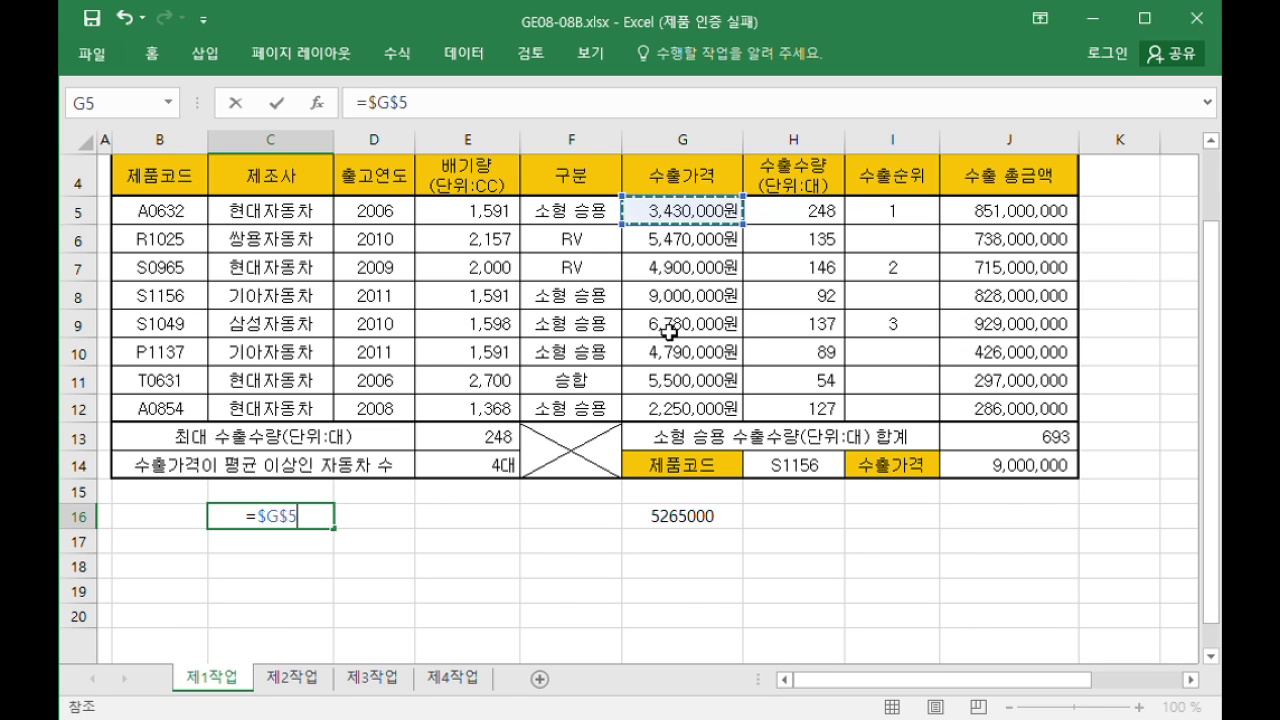
key("F4")
key("F4")
type(">=")
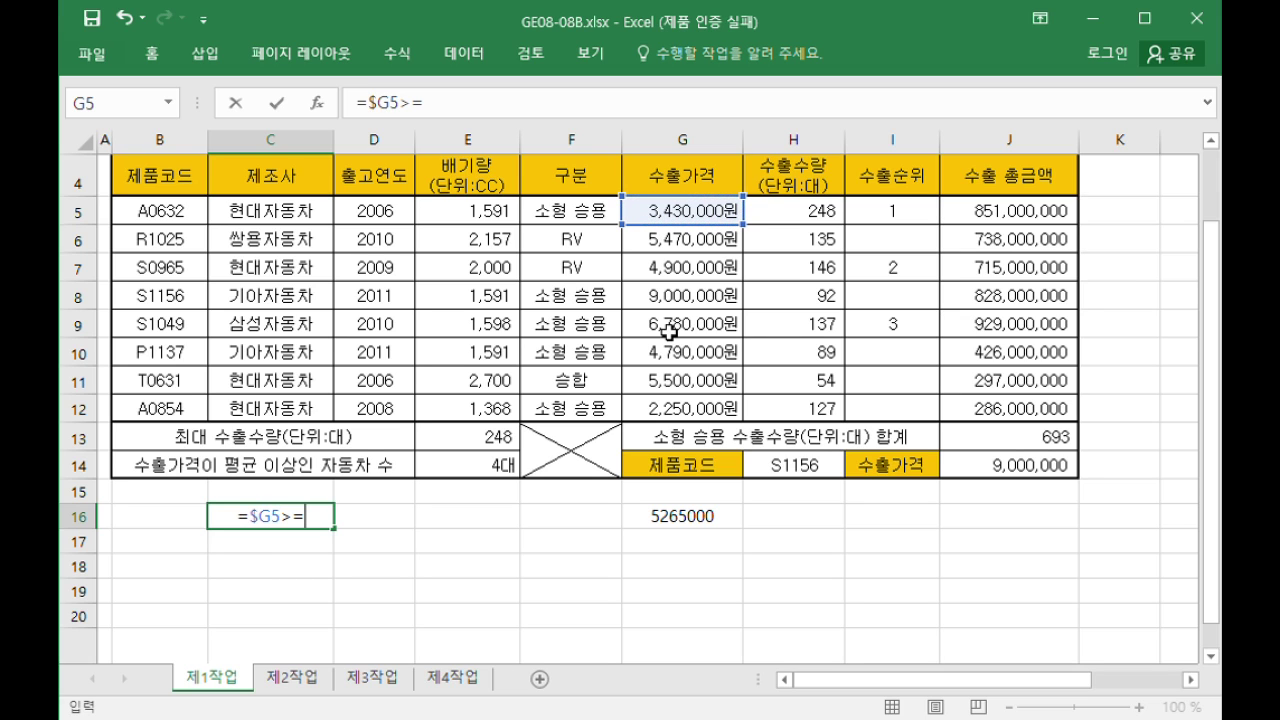
type("6000000")
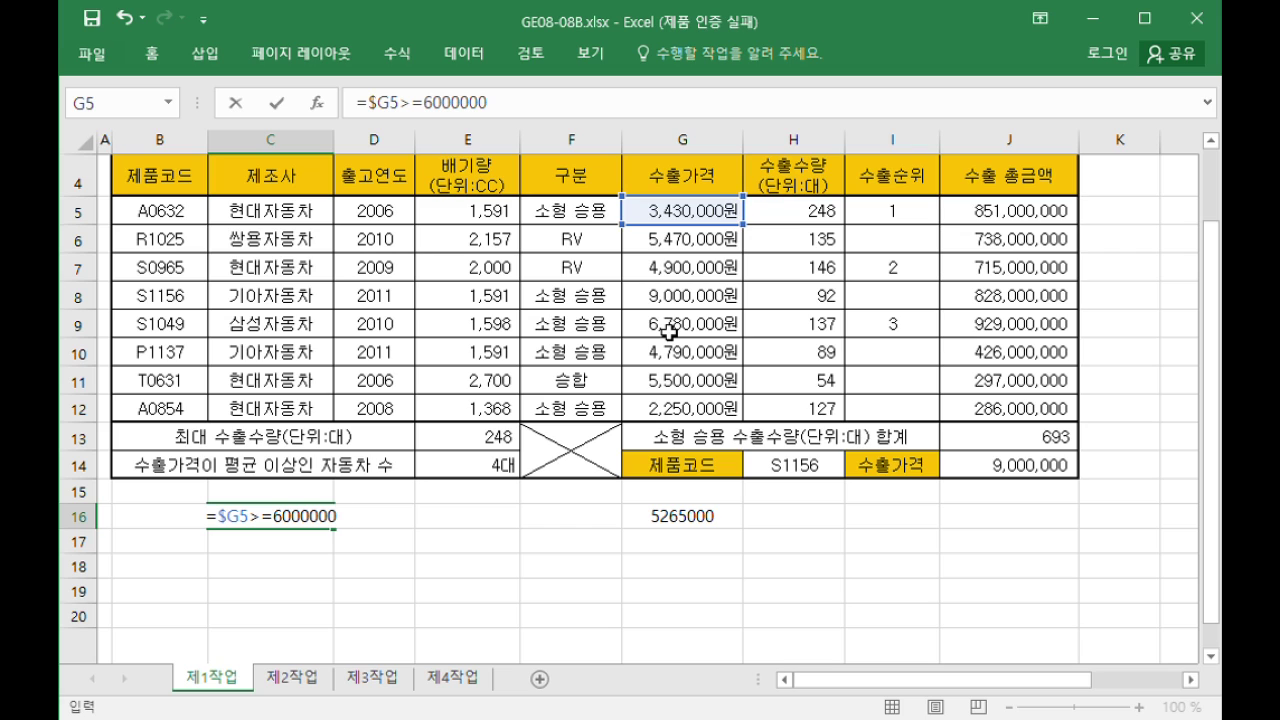
key("Return")
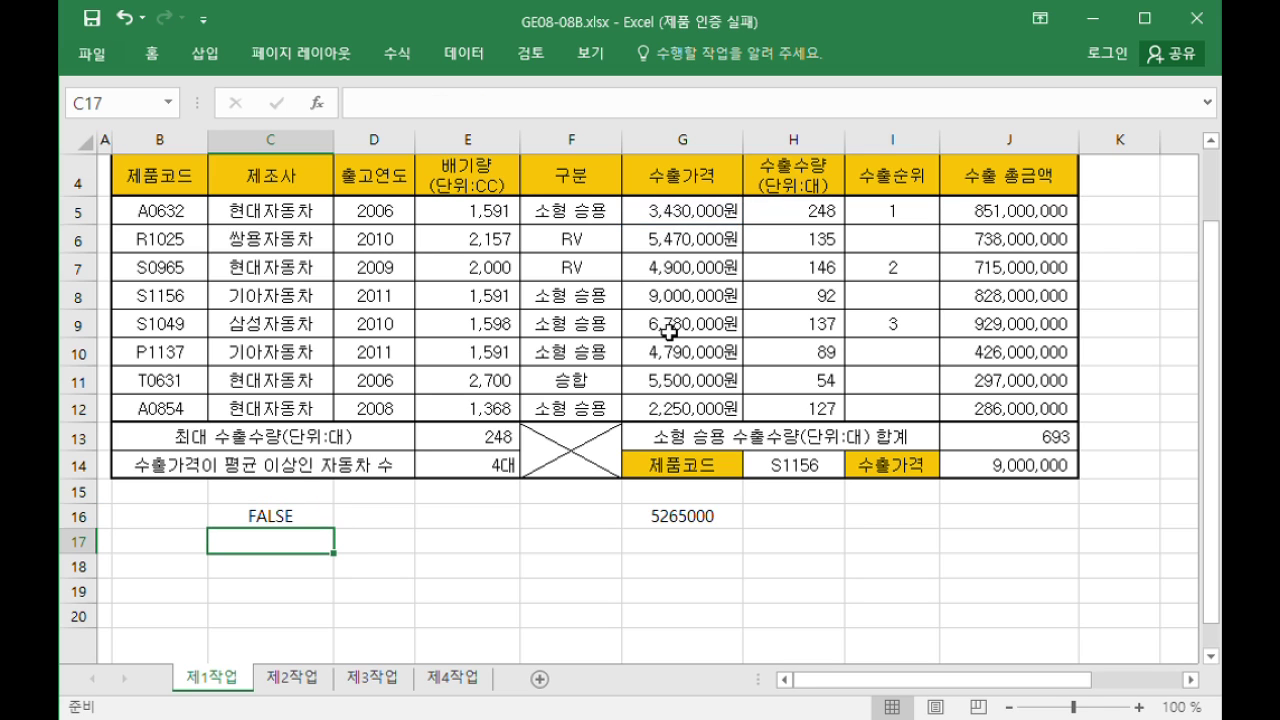
Compare the test formula in C16 with product A0632's export price in G5
left_click(700, 216)
left_click_drag(464, 222, 868, 226)
left_click(278, 520)
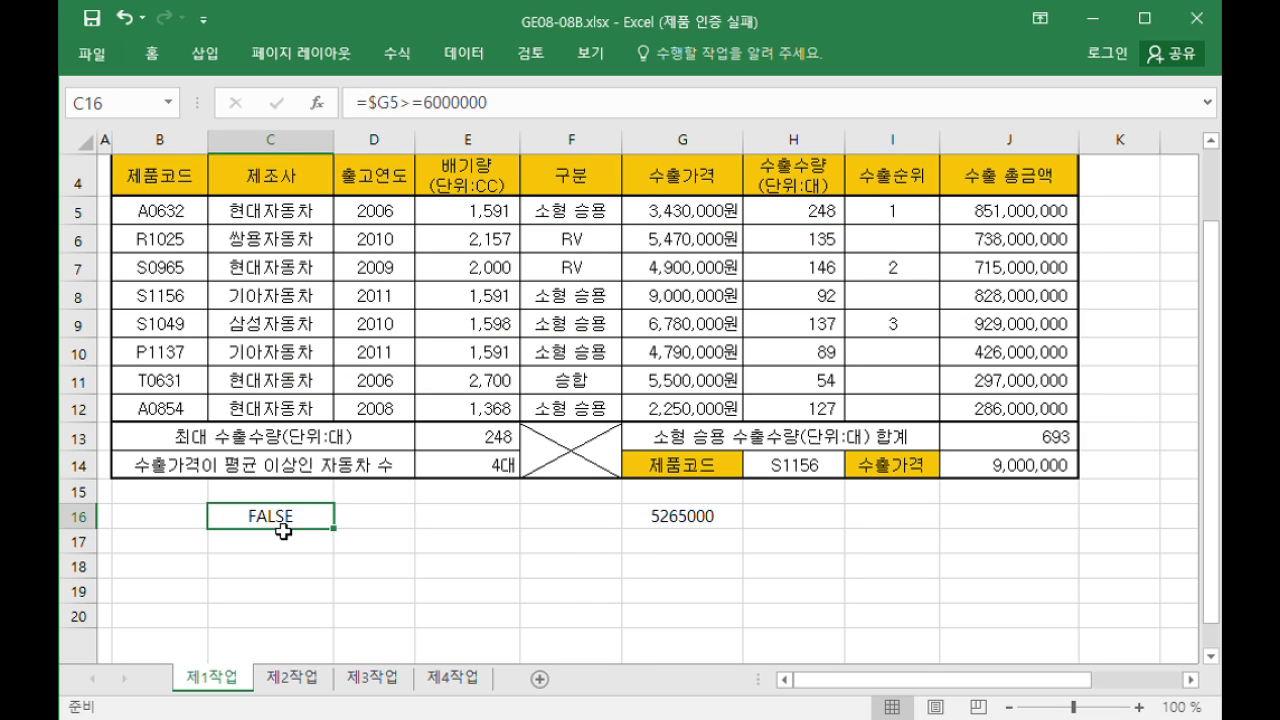
left_click(681, 213)
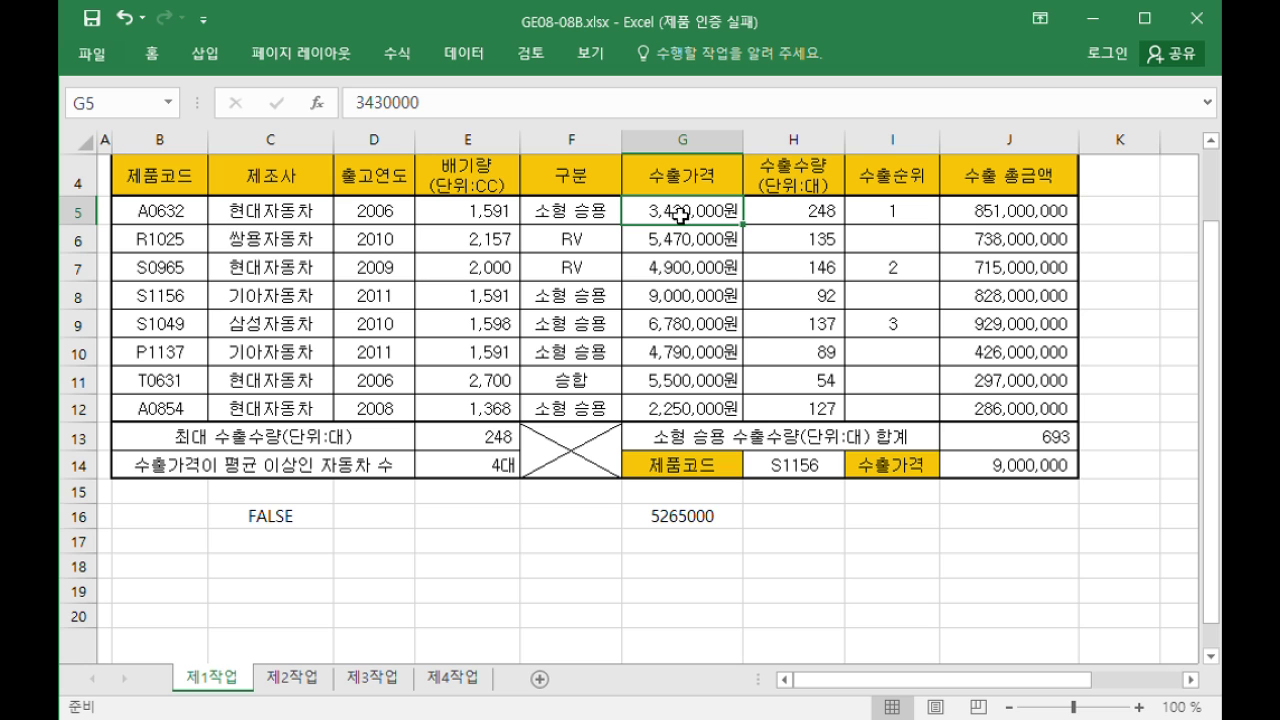
Apply a formula-based conditional formatting rule to B5:J12 using =$G5>=6000000, with a bold blue font for matching rows
scroll(666, 357, "up", 1)
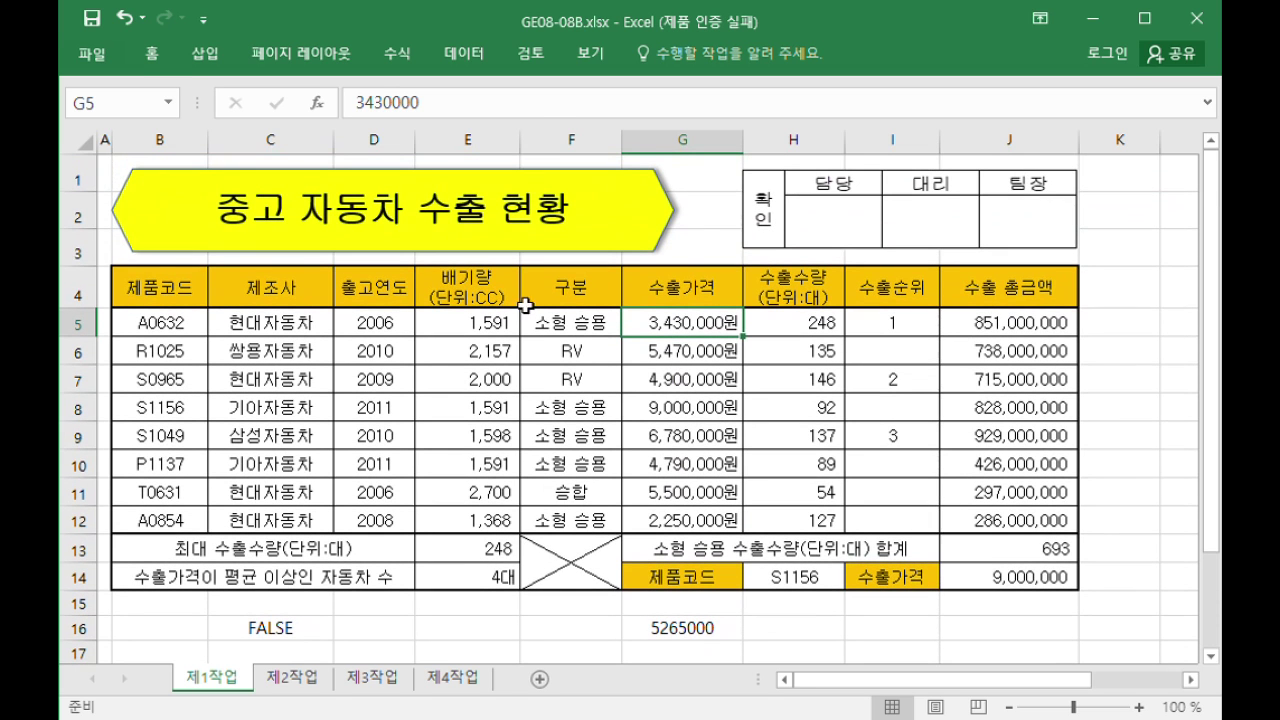
double_click(170, 67)
left_click(374, 352)
left_click_drag(188, 421, 1003, 618)
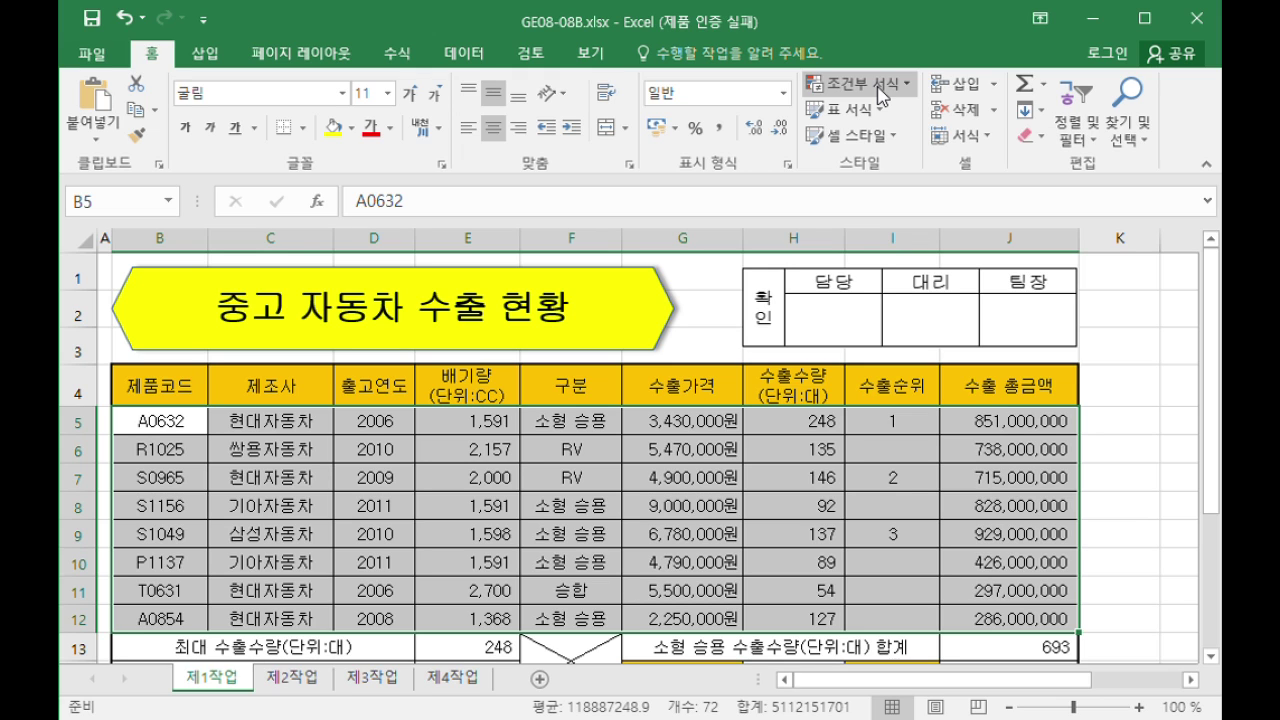
left_click(880, 372)
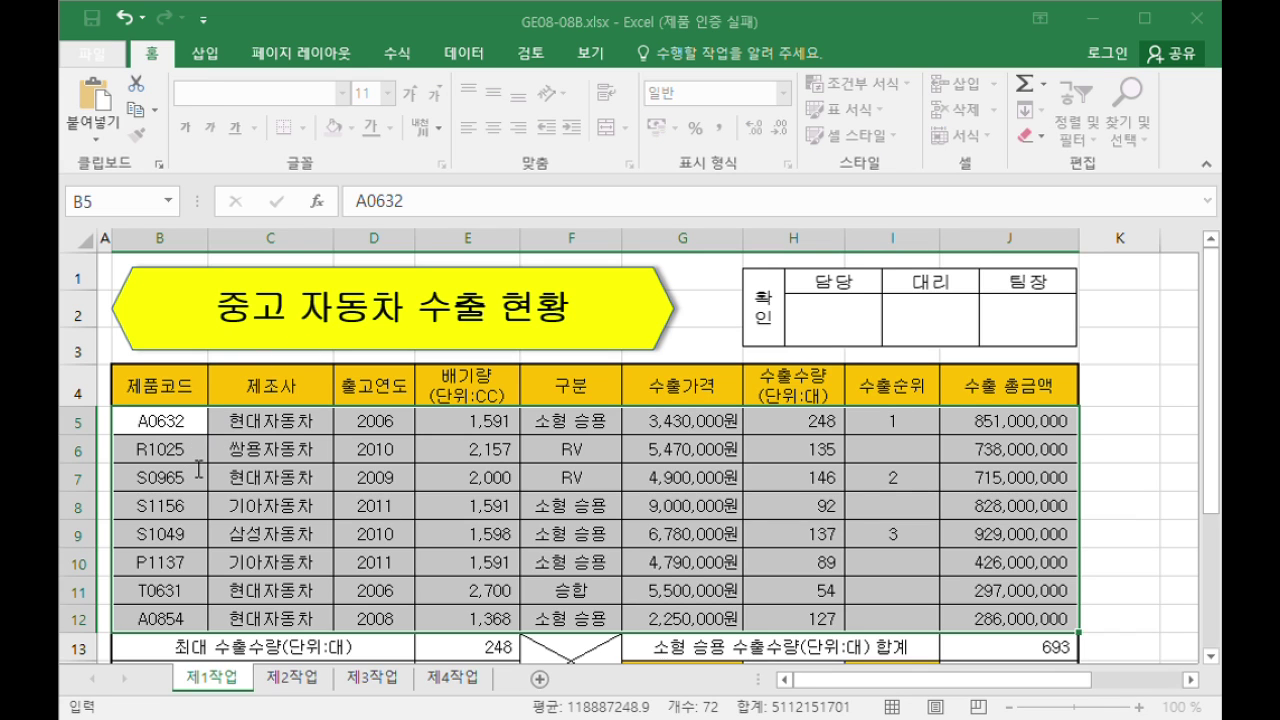
left_click(680, 430)
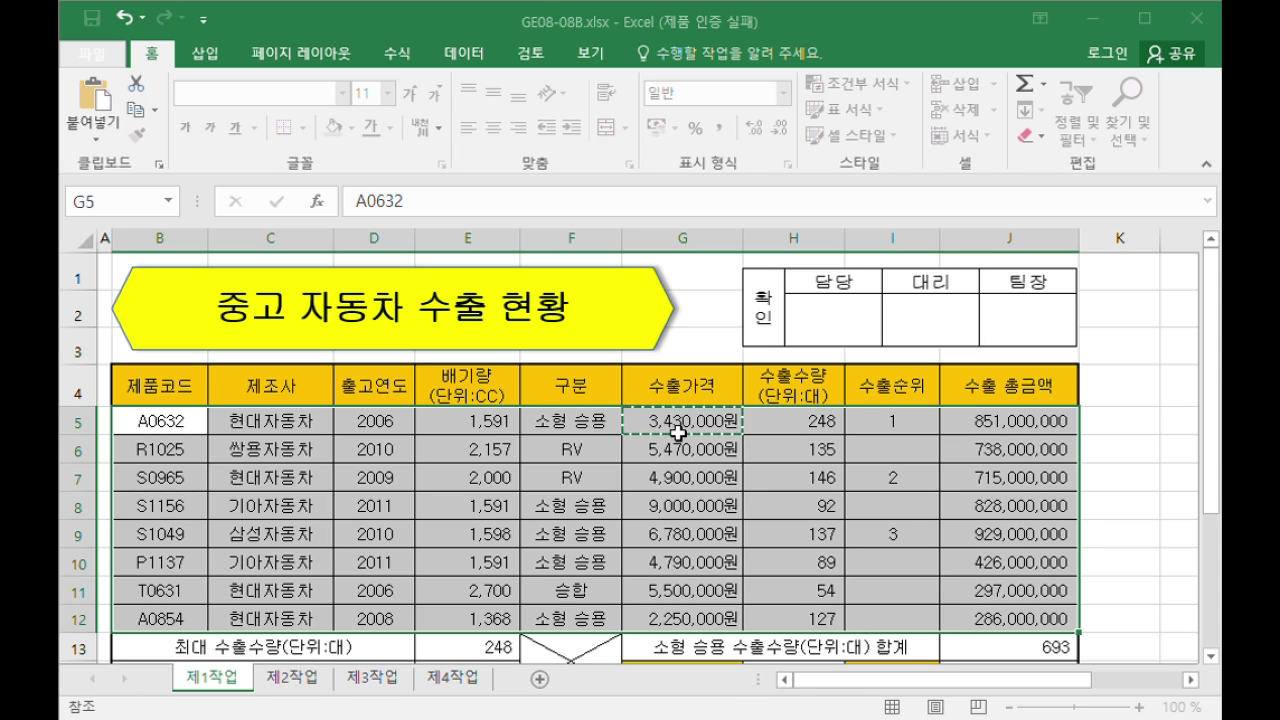
key("F4")
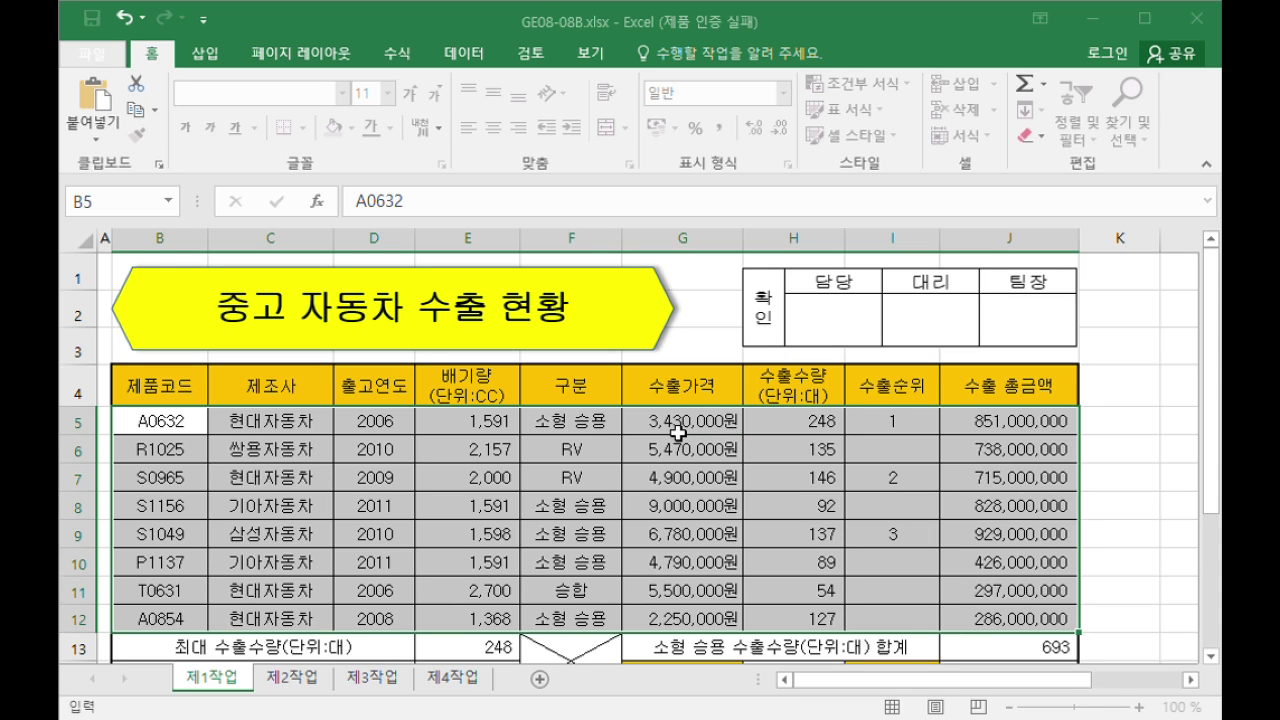
key("Escape")
left_click(824, 590)
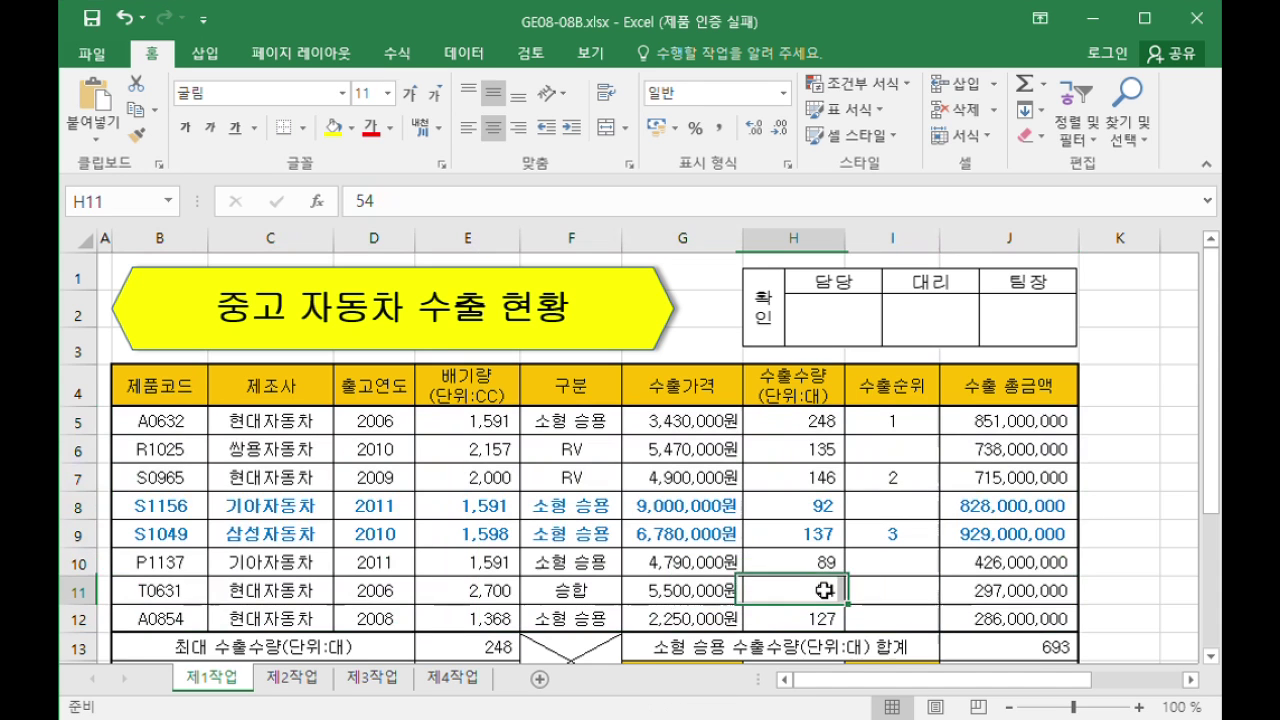
Check the export prices of the blue rows in G8:G9 and the unformatted row in G11 against the 6,000,000 criterion
scroll(828, 590, "down", 1)
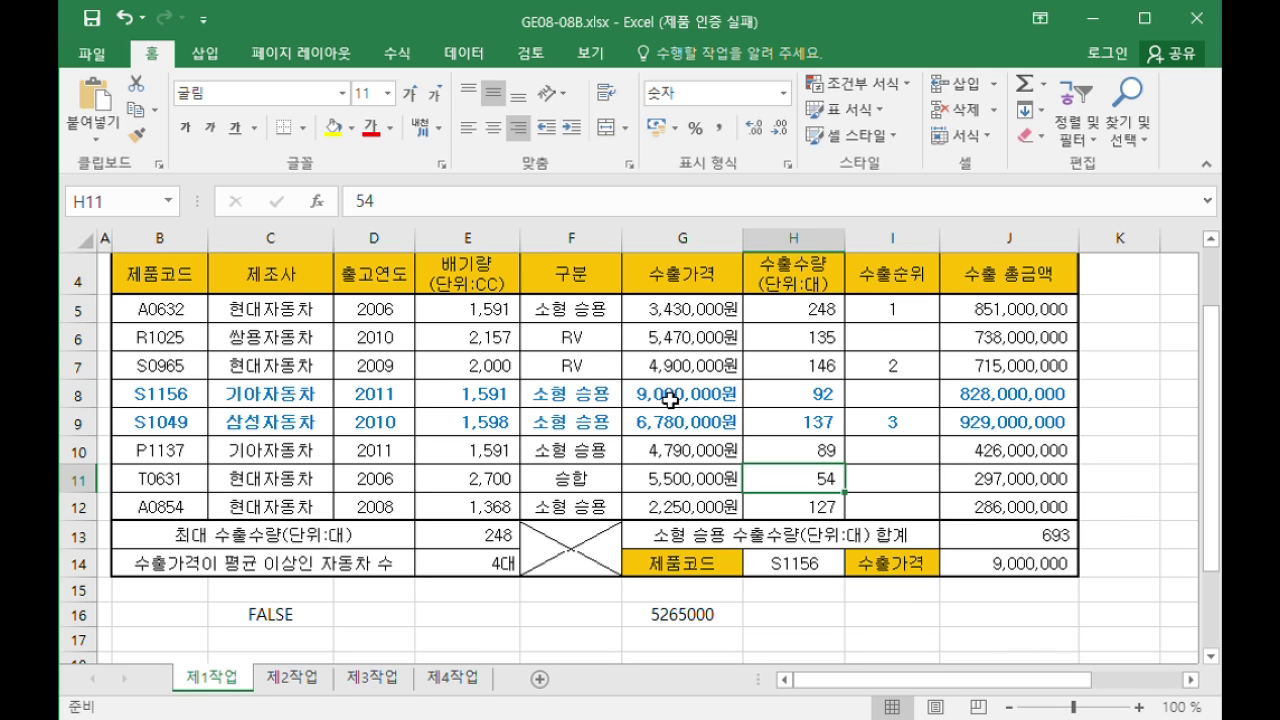
left_click_drag(698, 316, 693, 418)
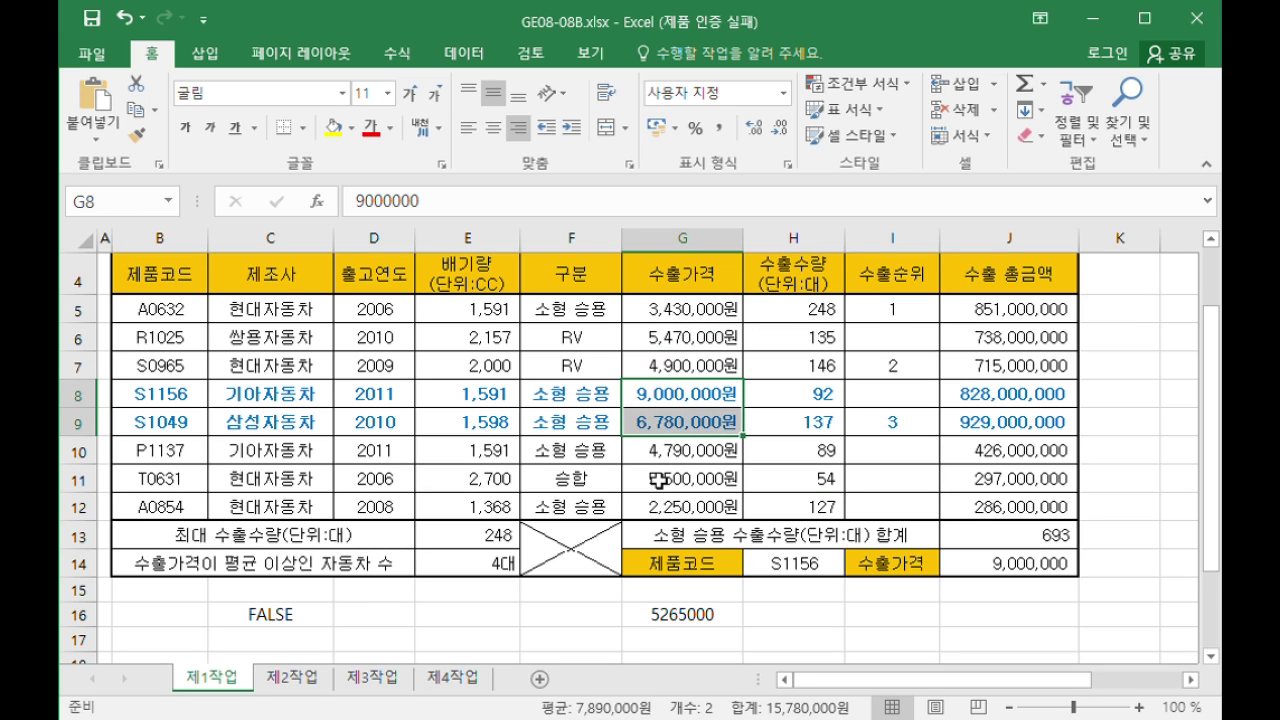
left_click(664, 478)
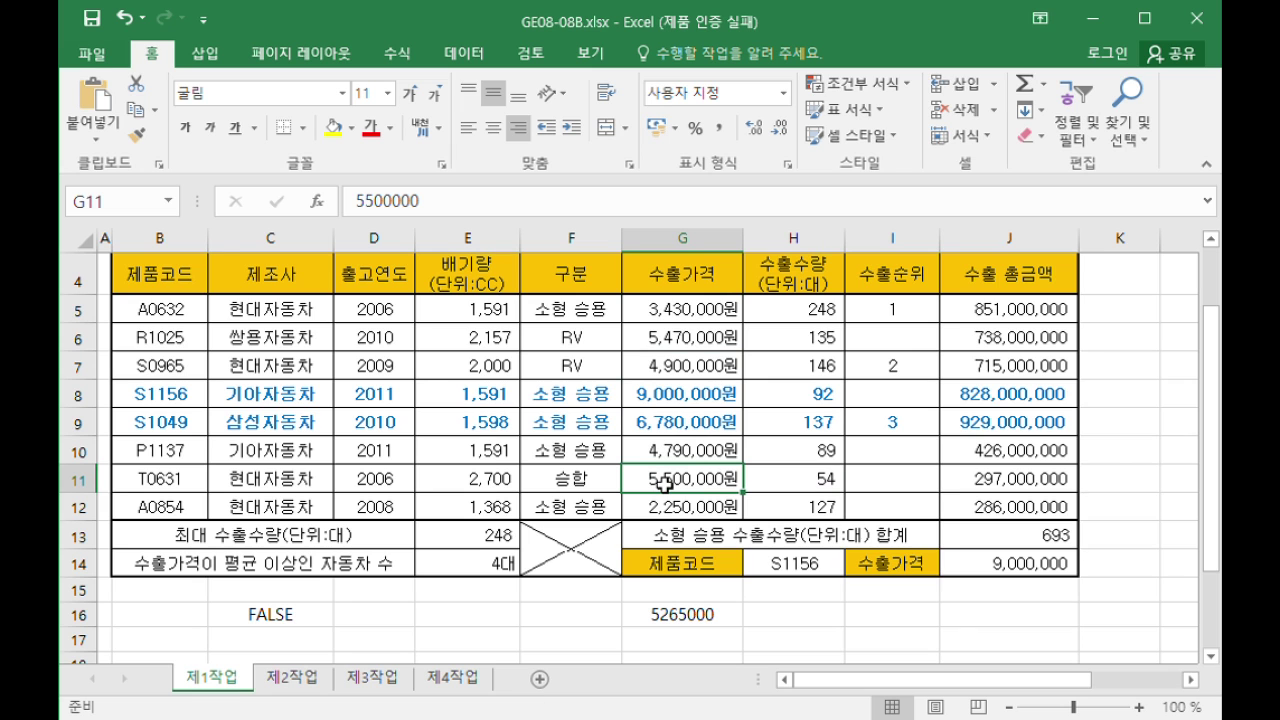
Open the conditional formatting test formula in C16 for editing
scroll(664, 480, "up", 1)
scroll(466, 480, "down", 3)
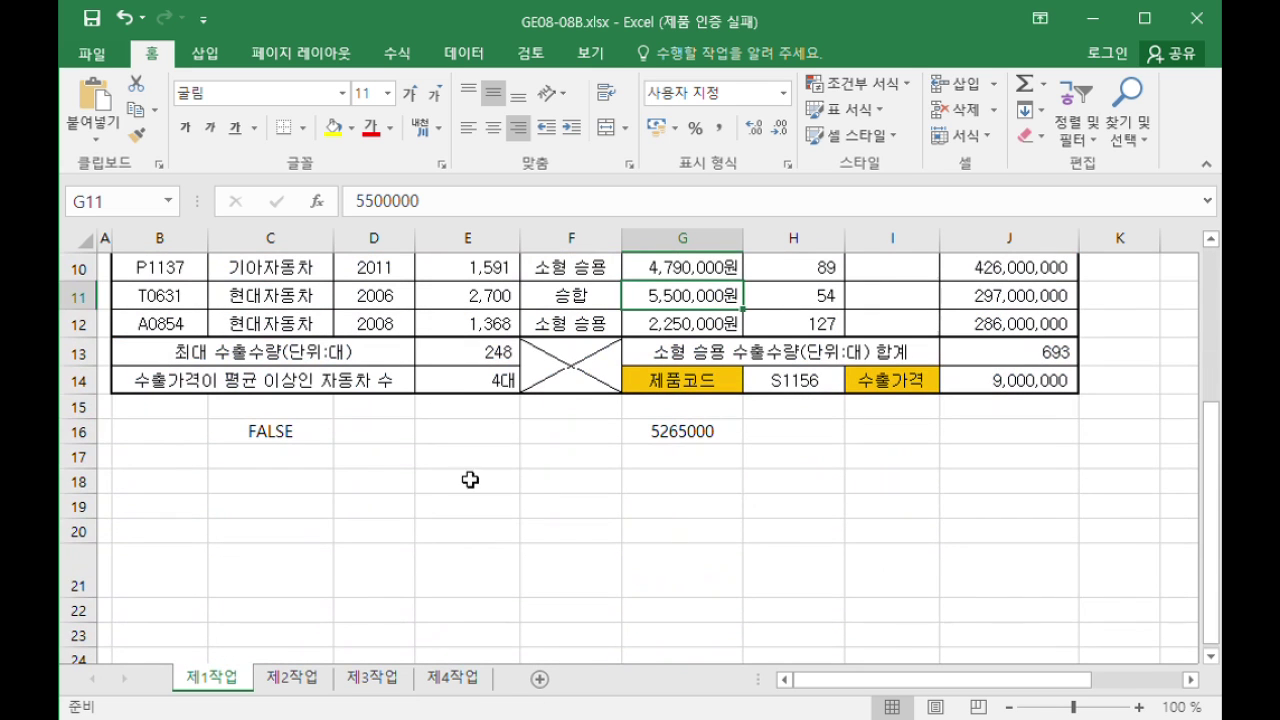
double_click(303, 444)
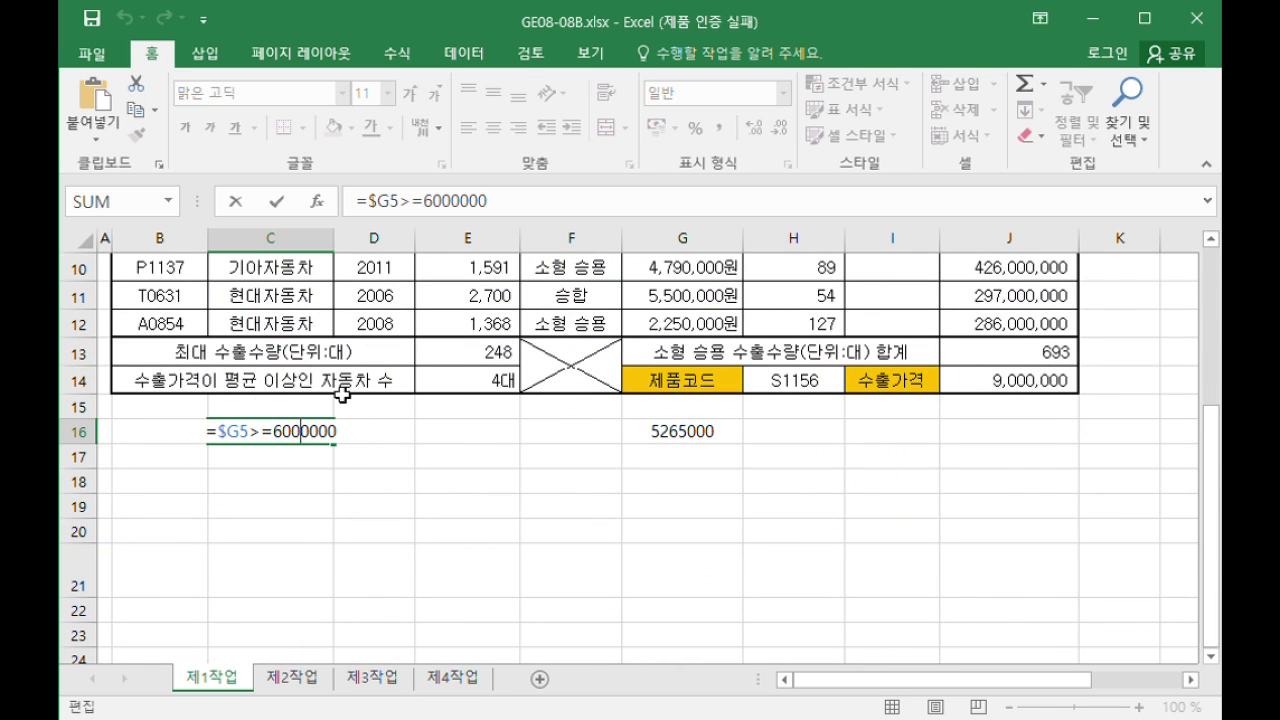